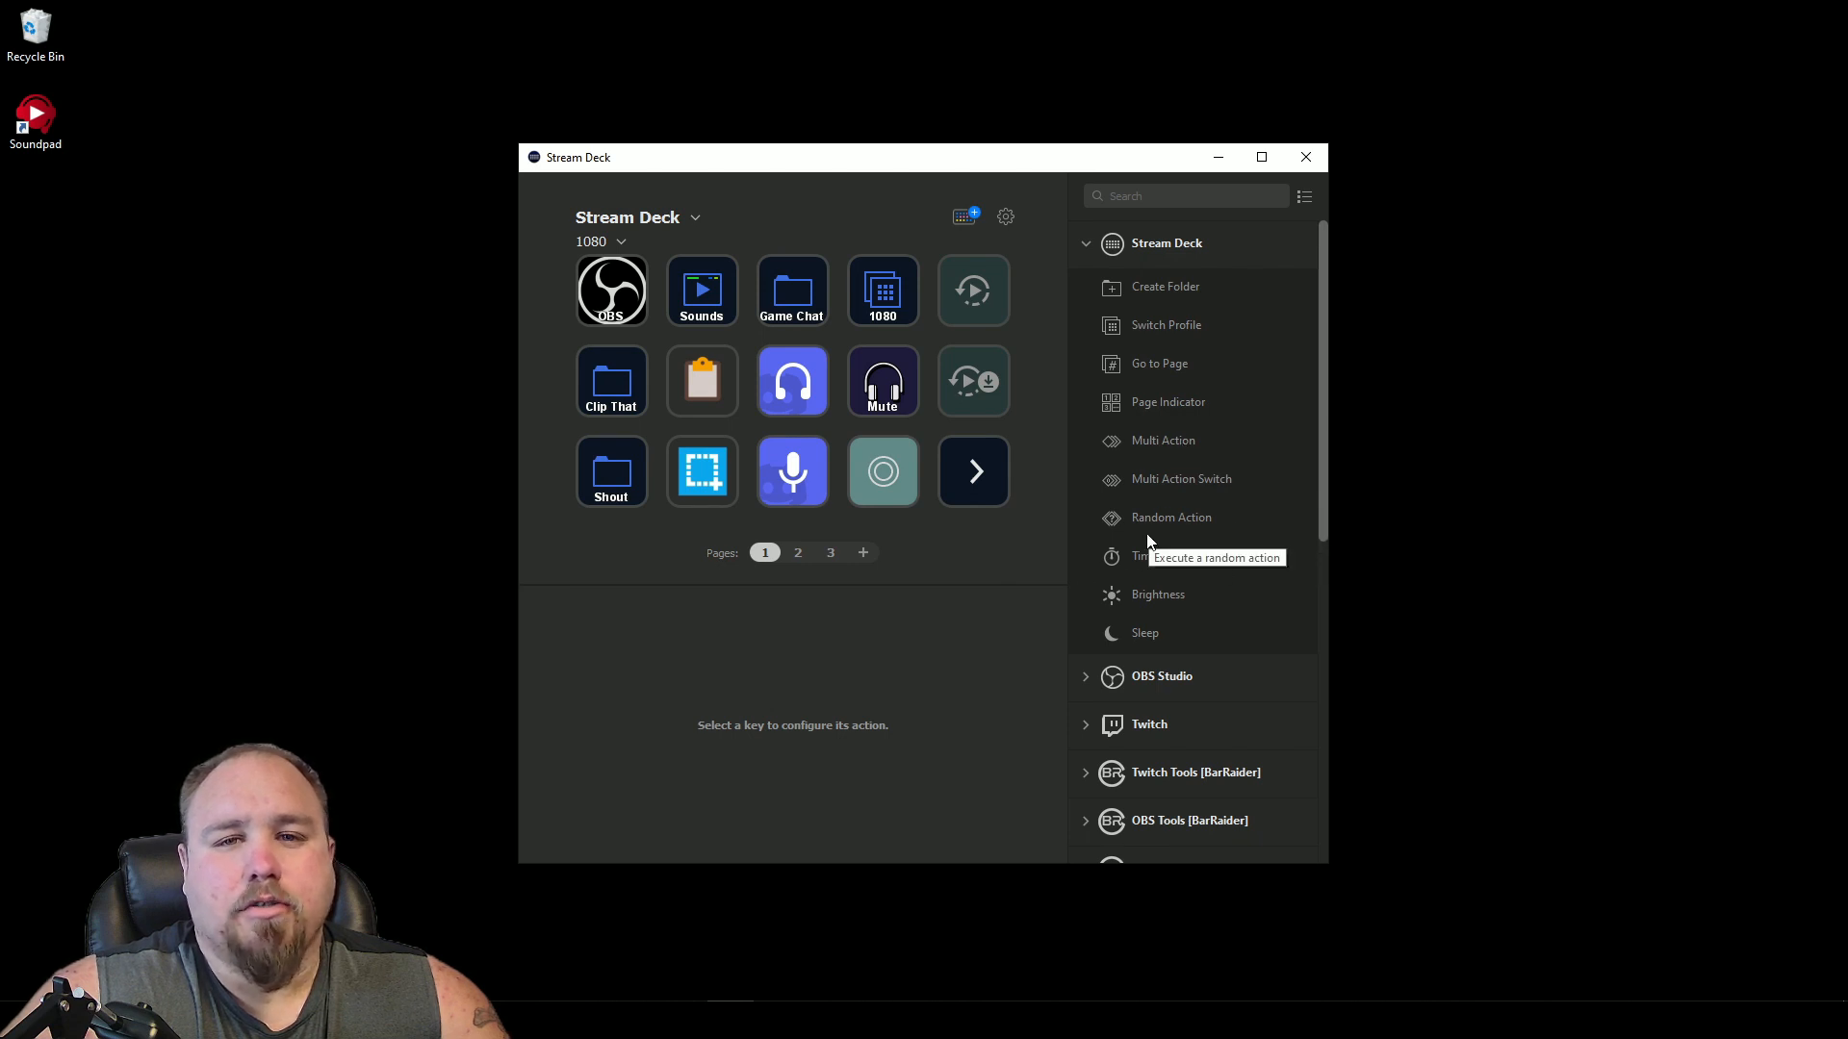
- Delete the Welcome website key from the centre of the new profile
scroll(1169, 510, "down", 3)
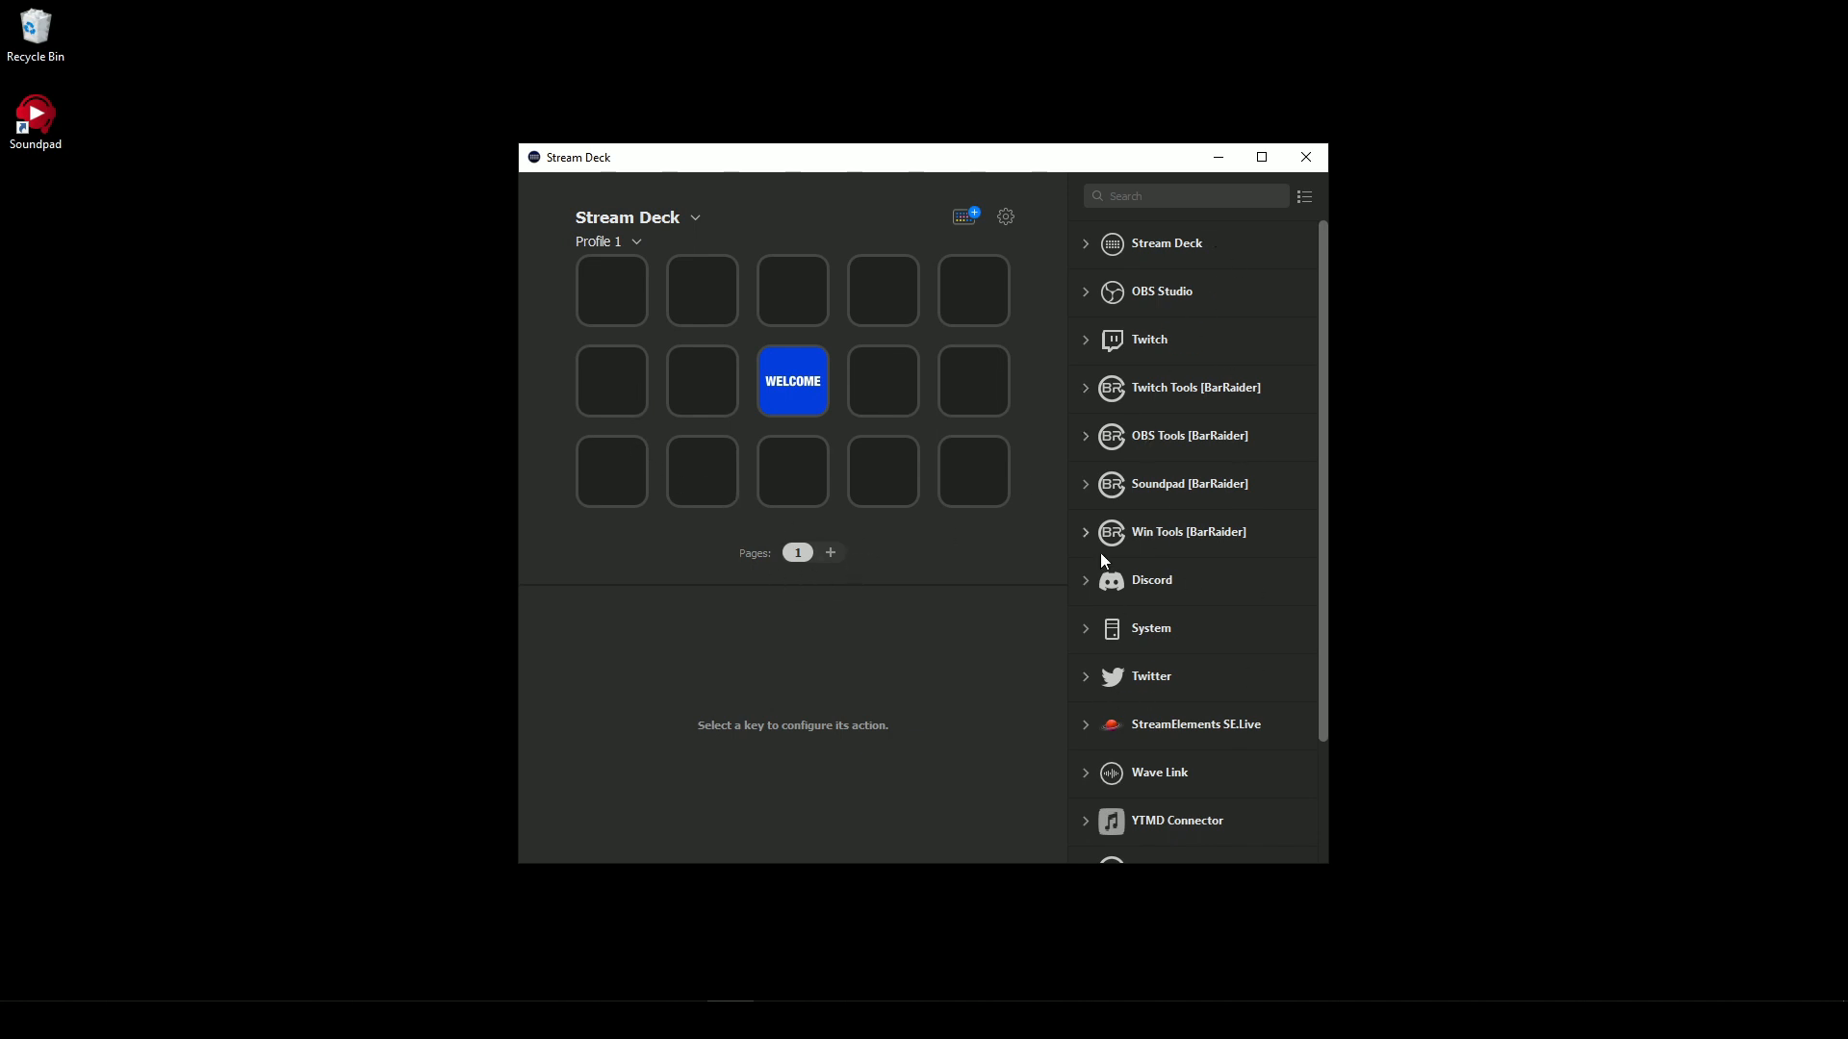
left_click(784, 397)
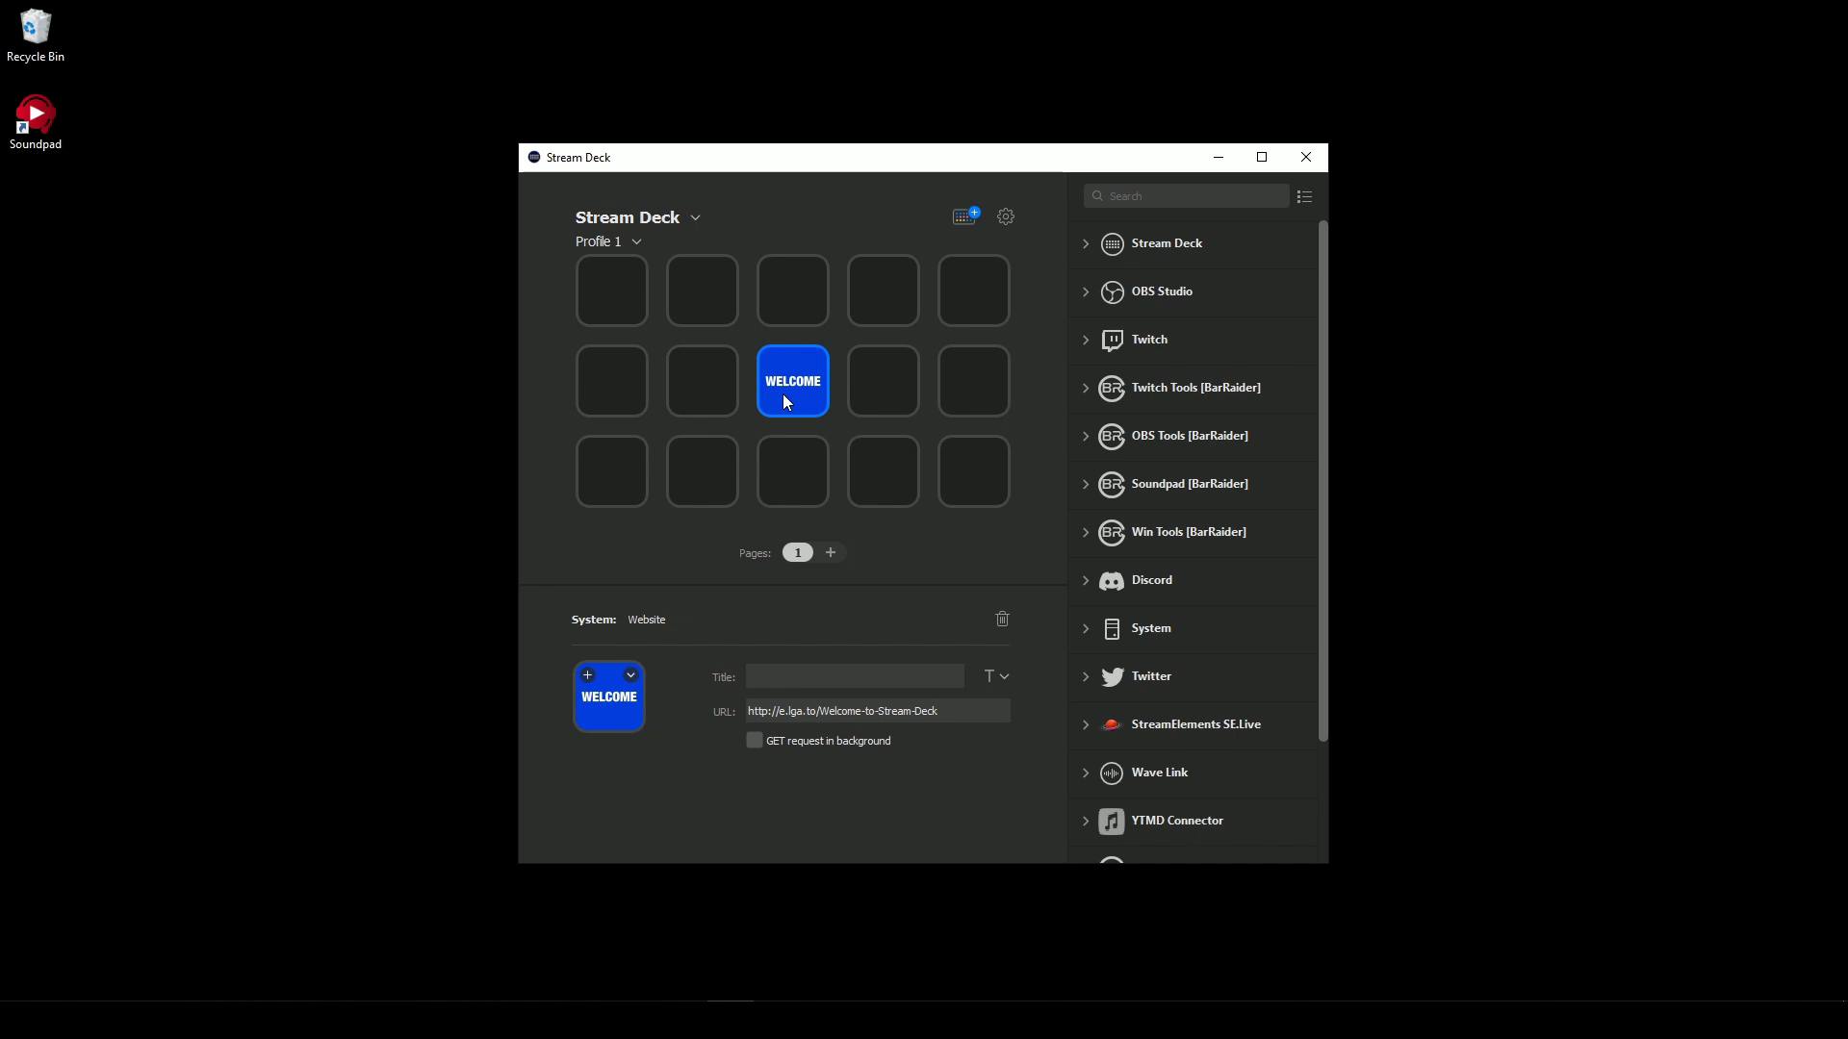
key("Delete")
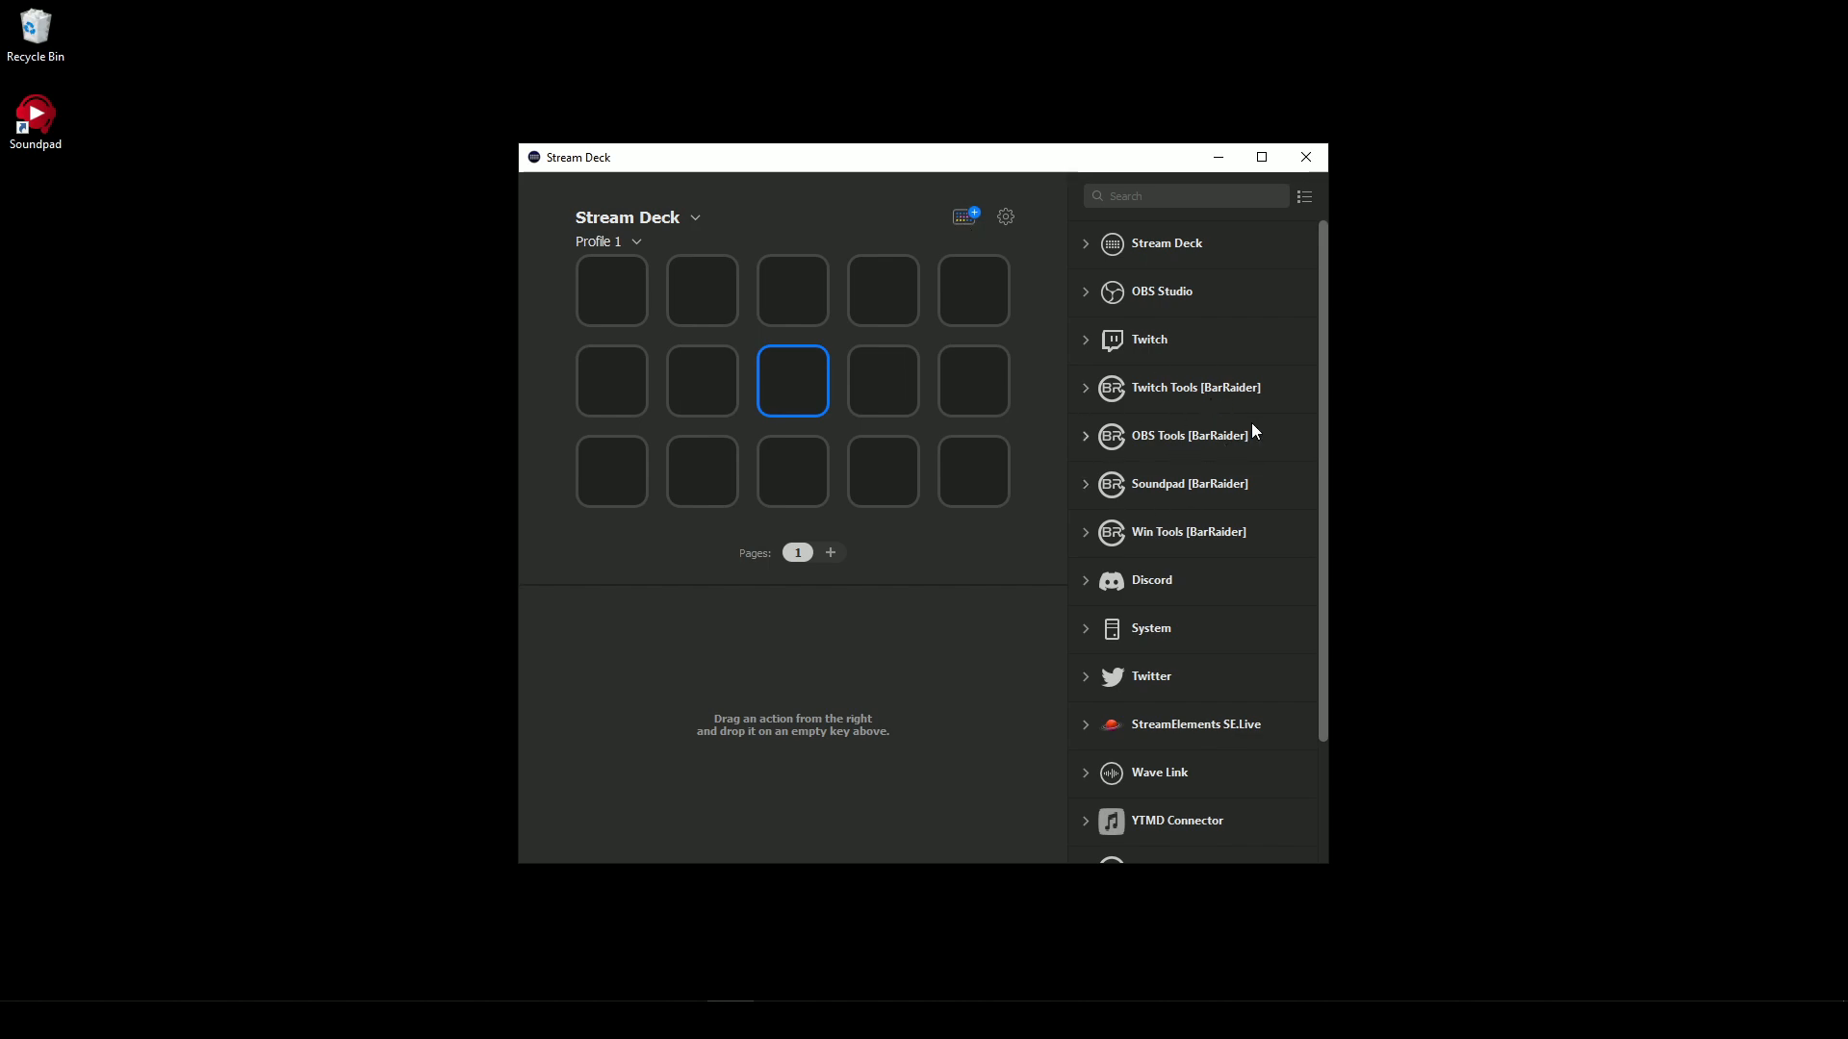
- Open the store and look through its plugins, icons, music and sound effects sections
left_click(963, 217)
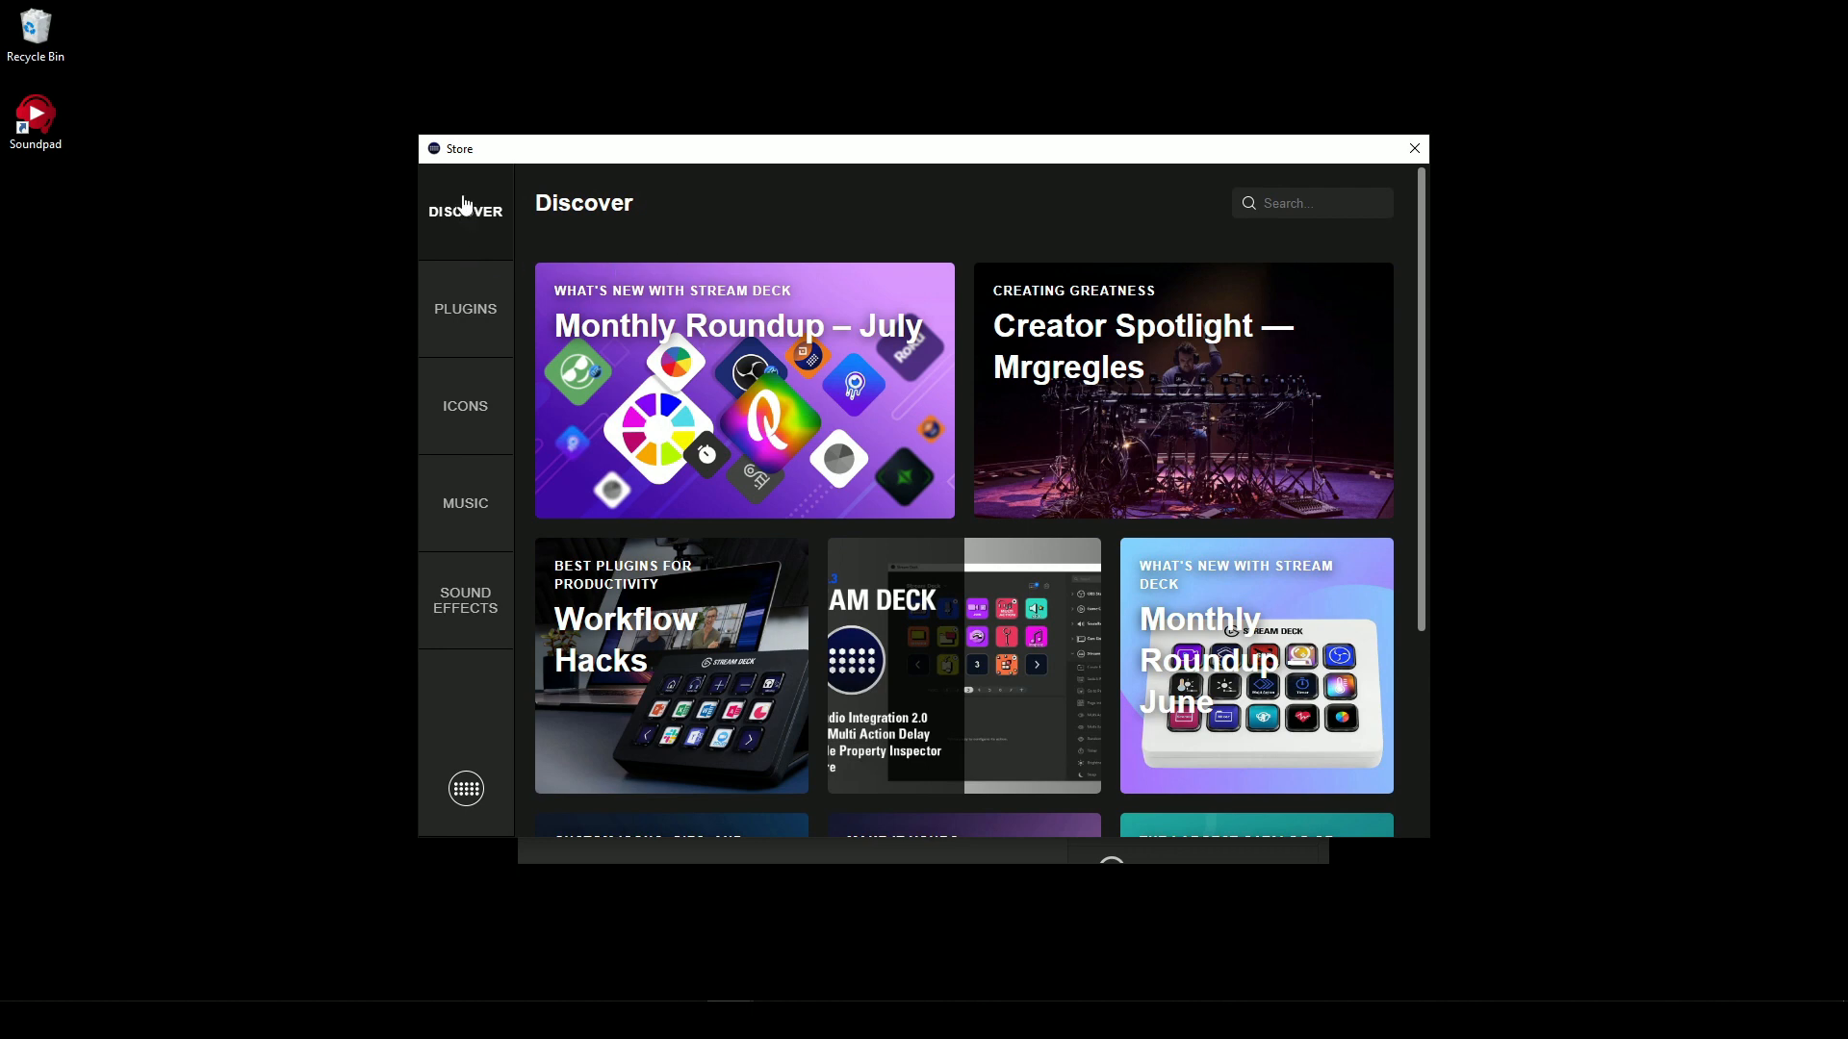
left_click(465, 310)
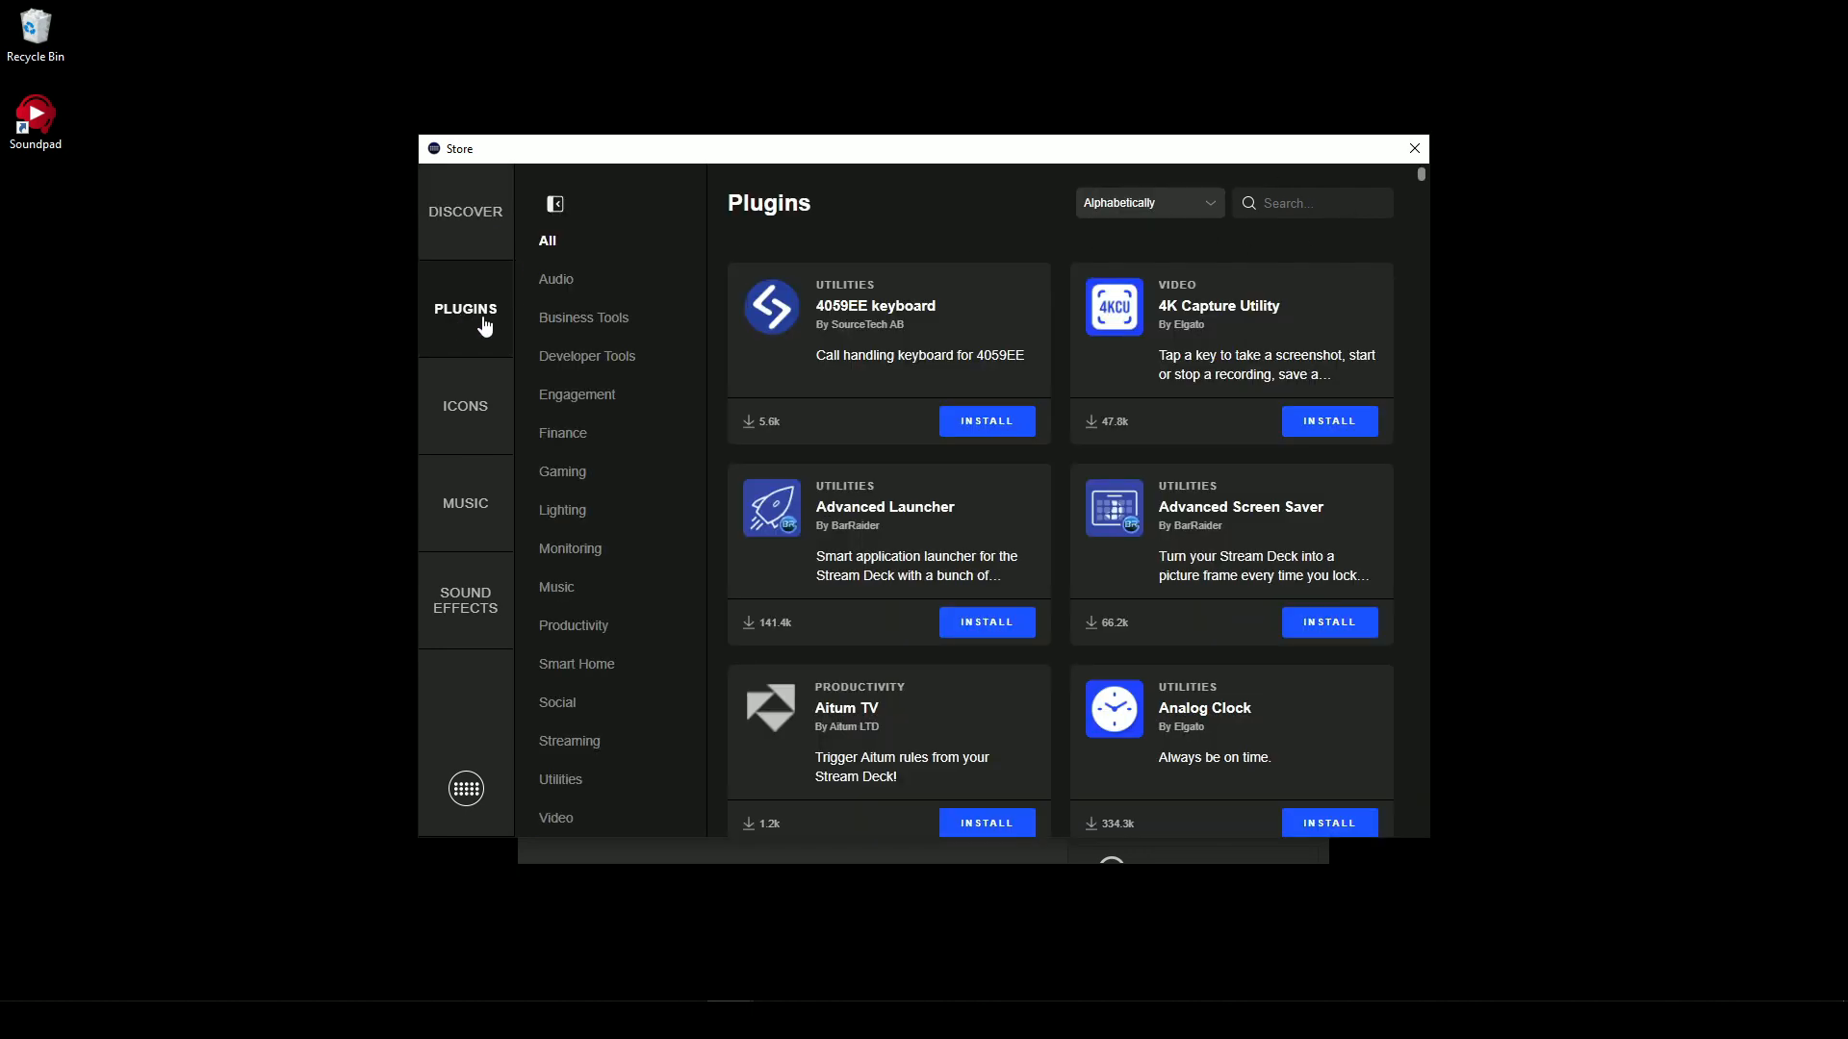
scroll(992, 476, "down", 6)
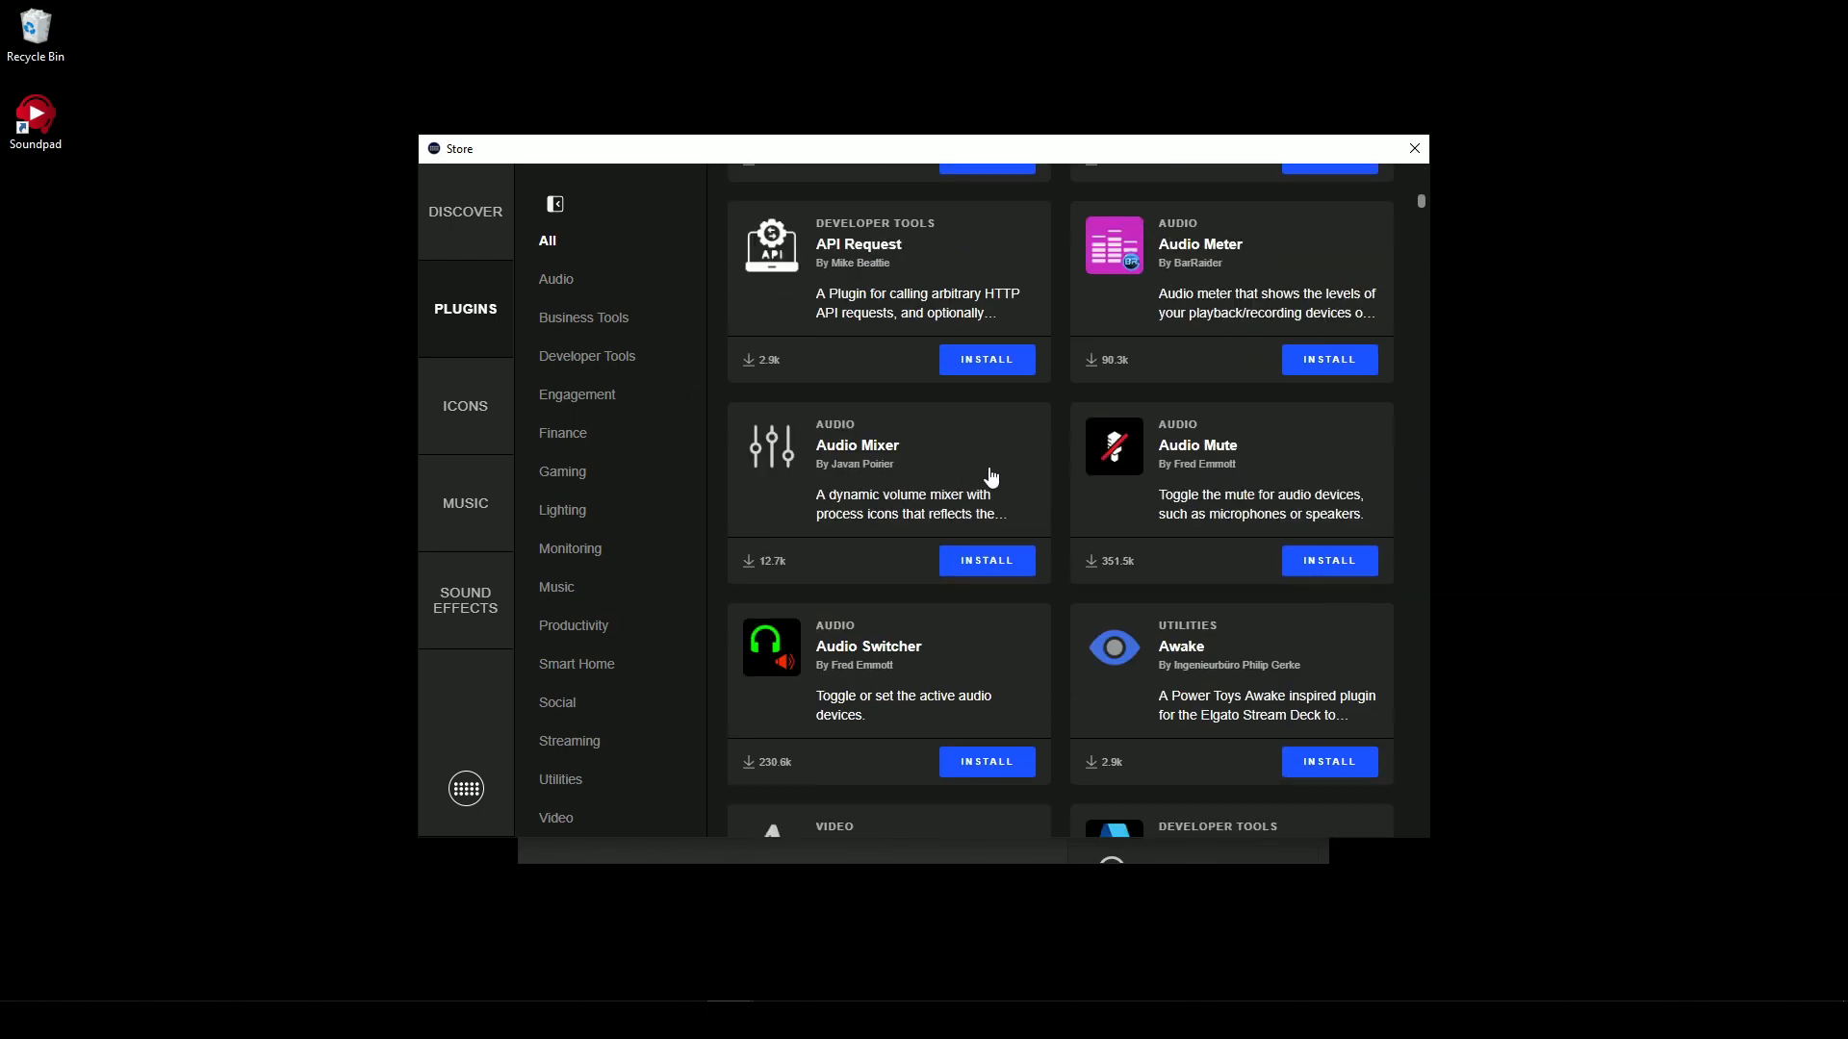
scroll(992, 476, "down", 20)
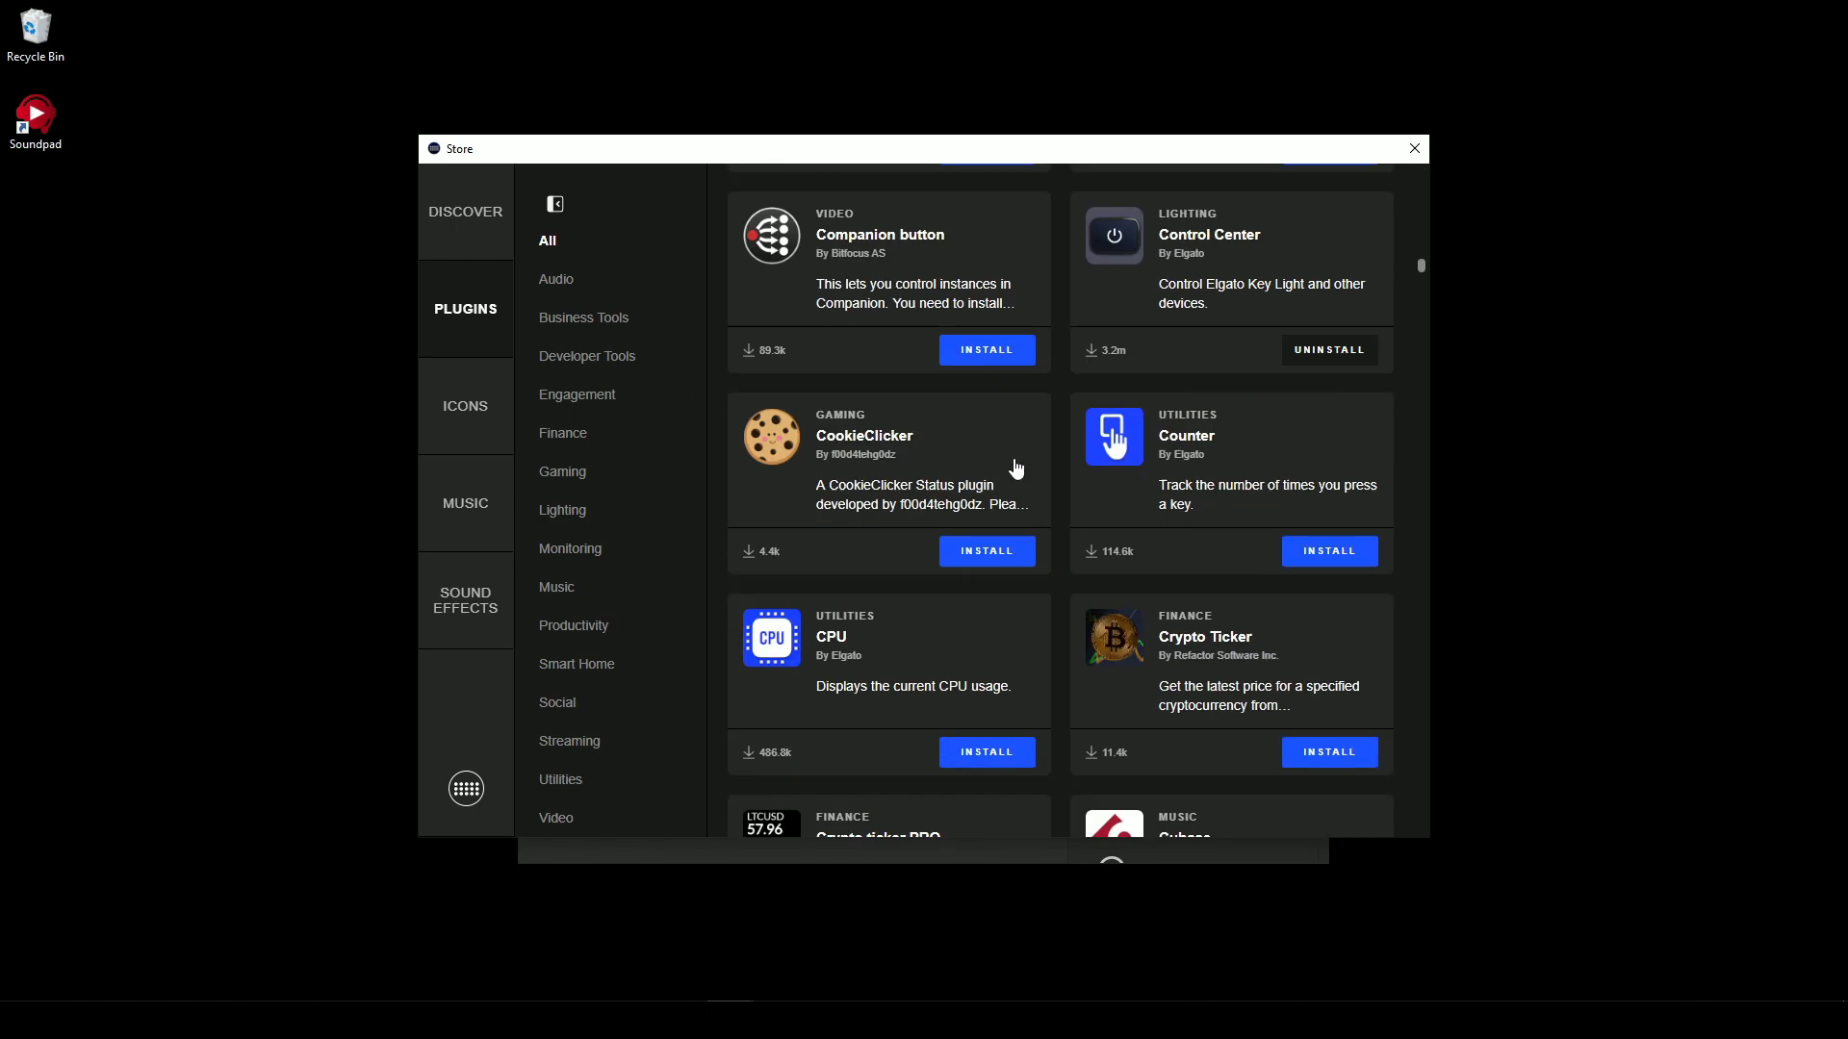
scroll(1016, 469, "down", 20)
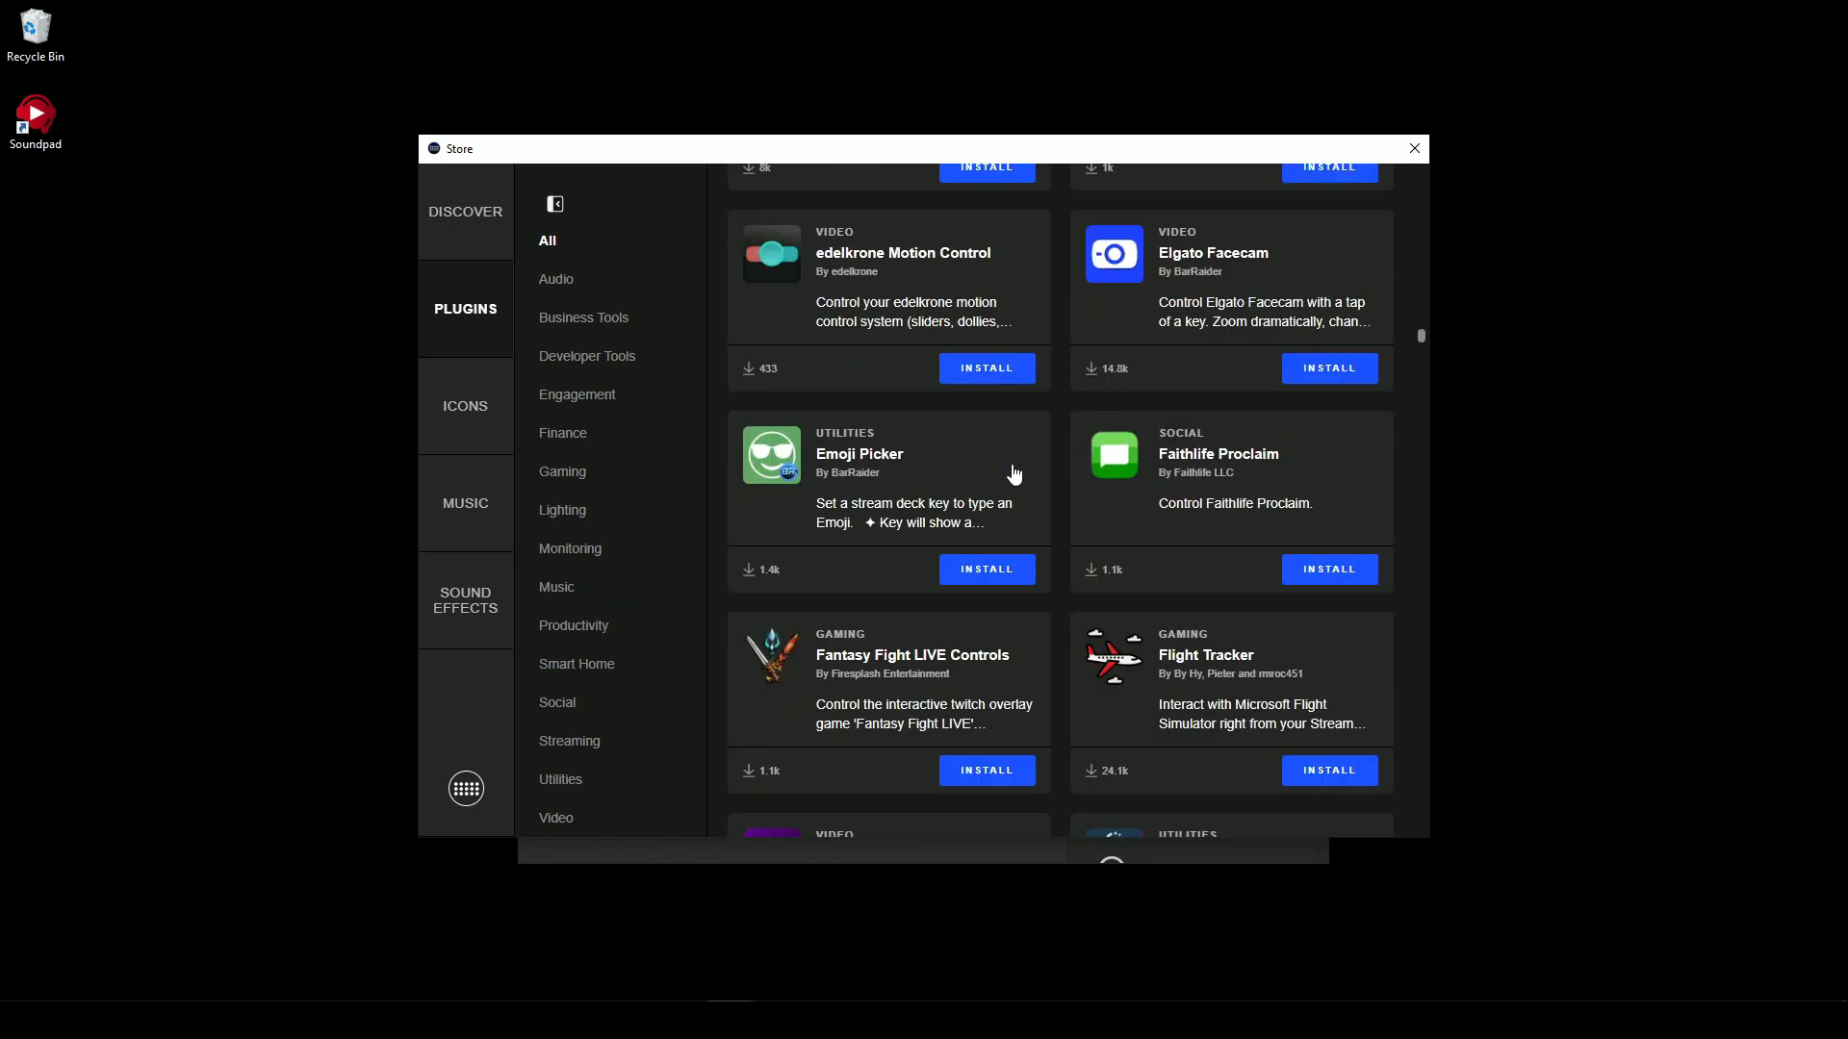
scroll(1015, 472, "down", 12)
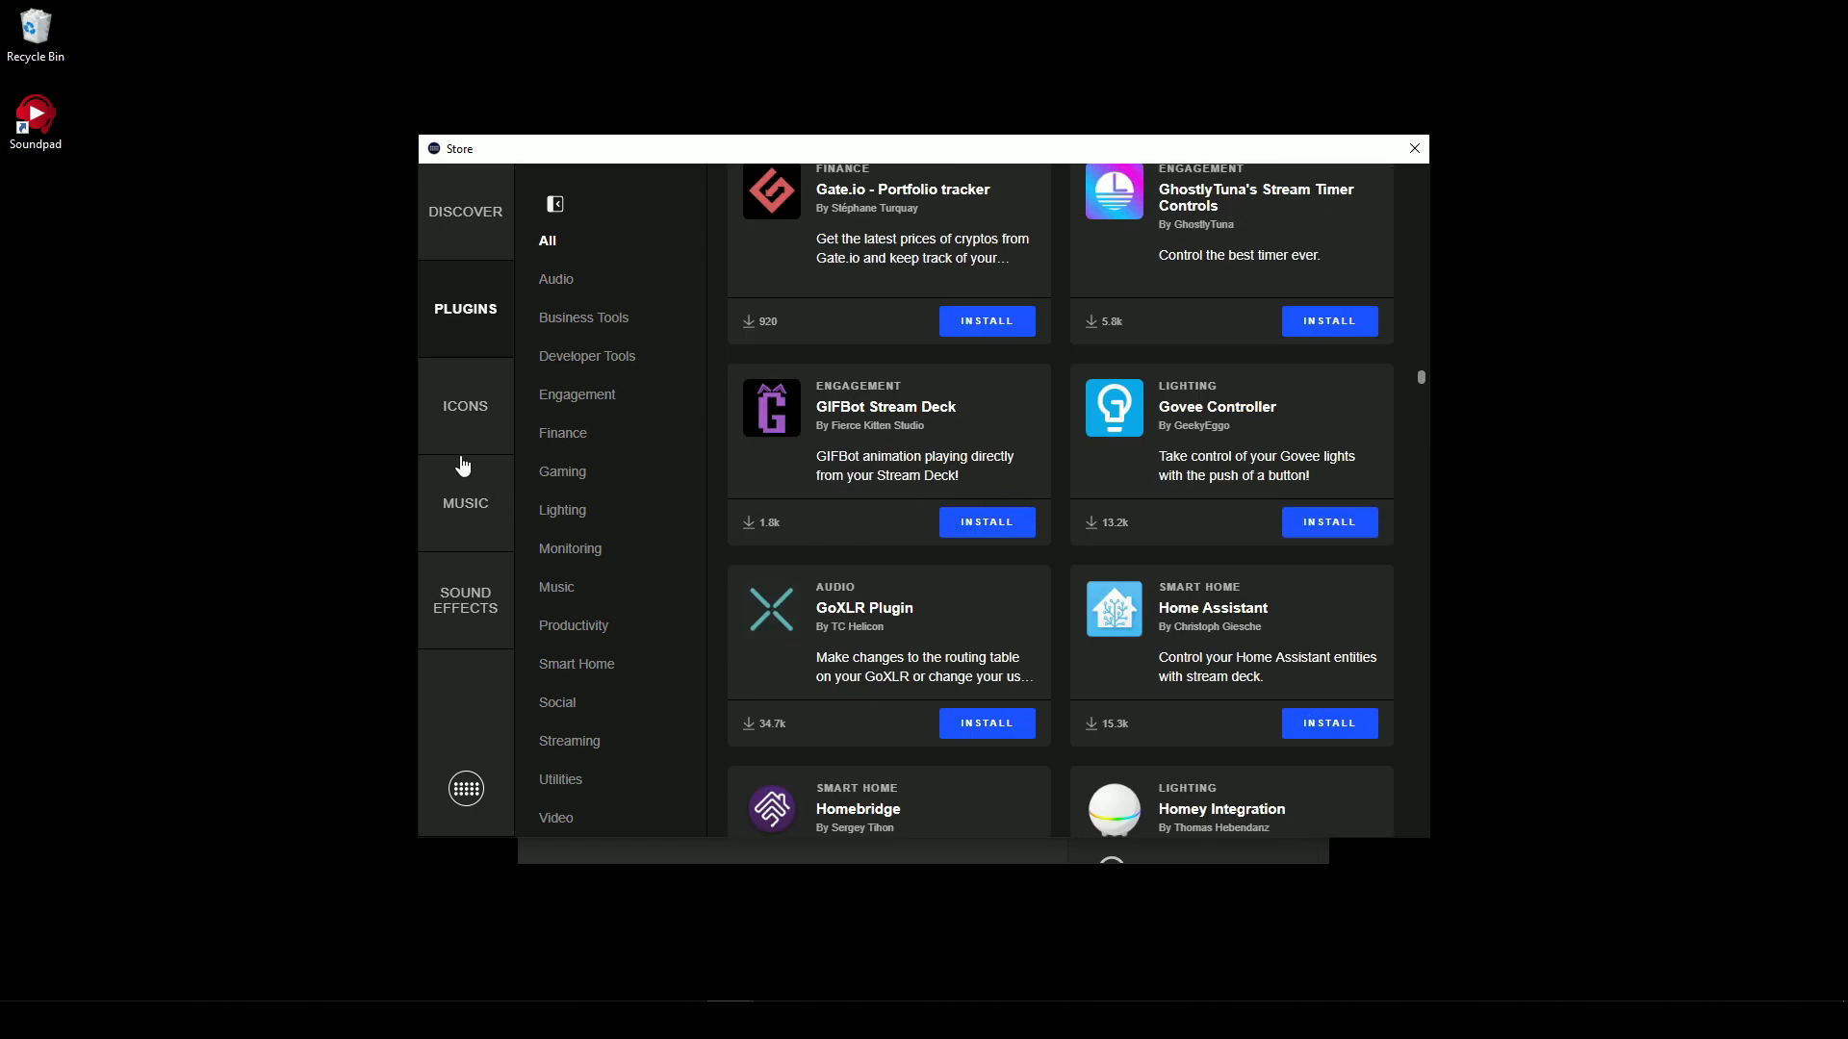
left_click(456, 418)
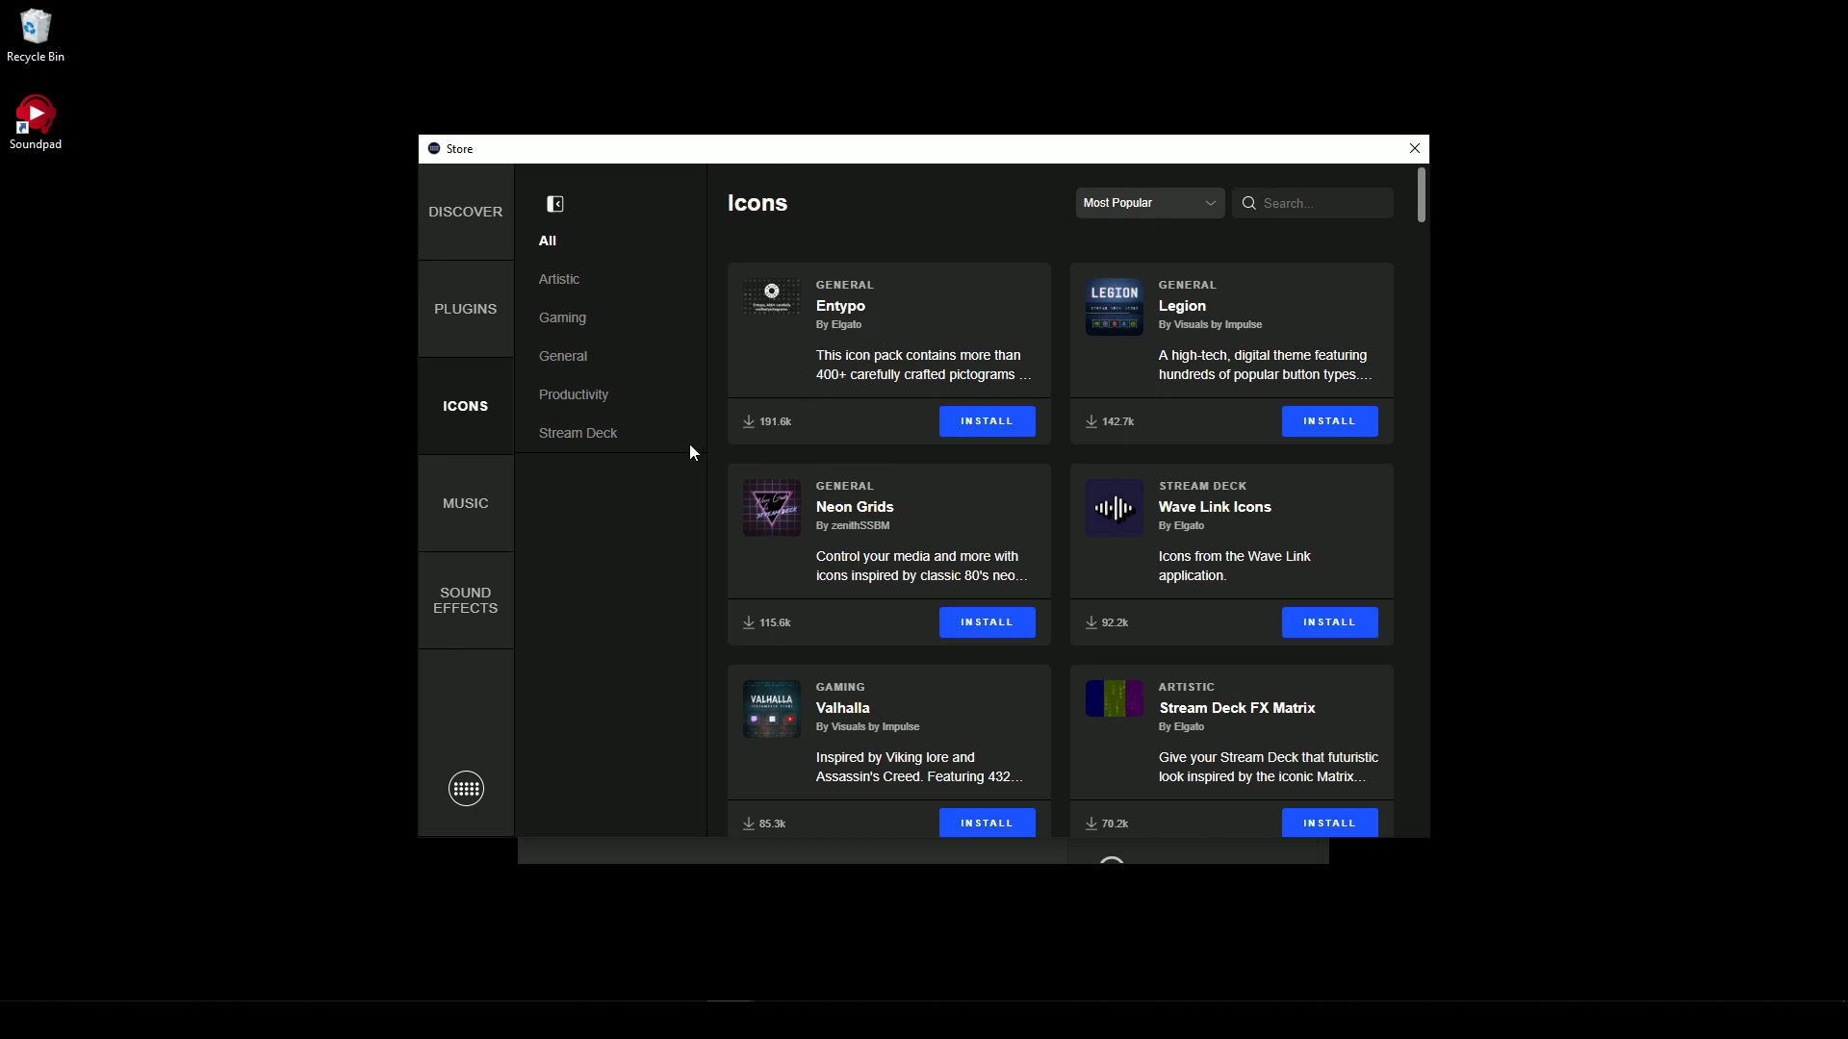
left_click(454, 514)
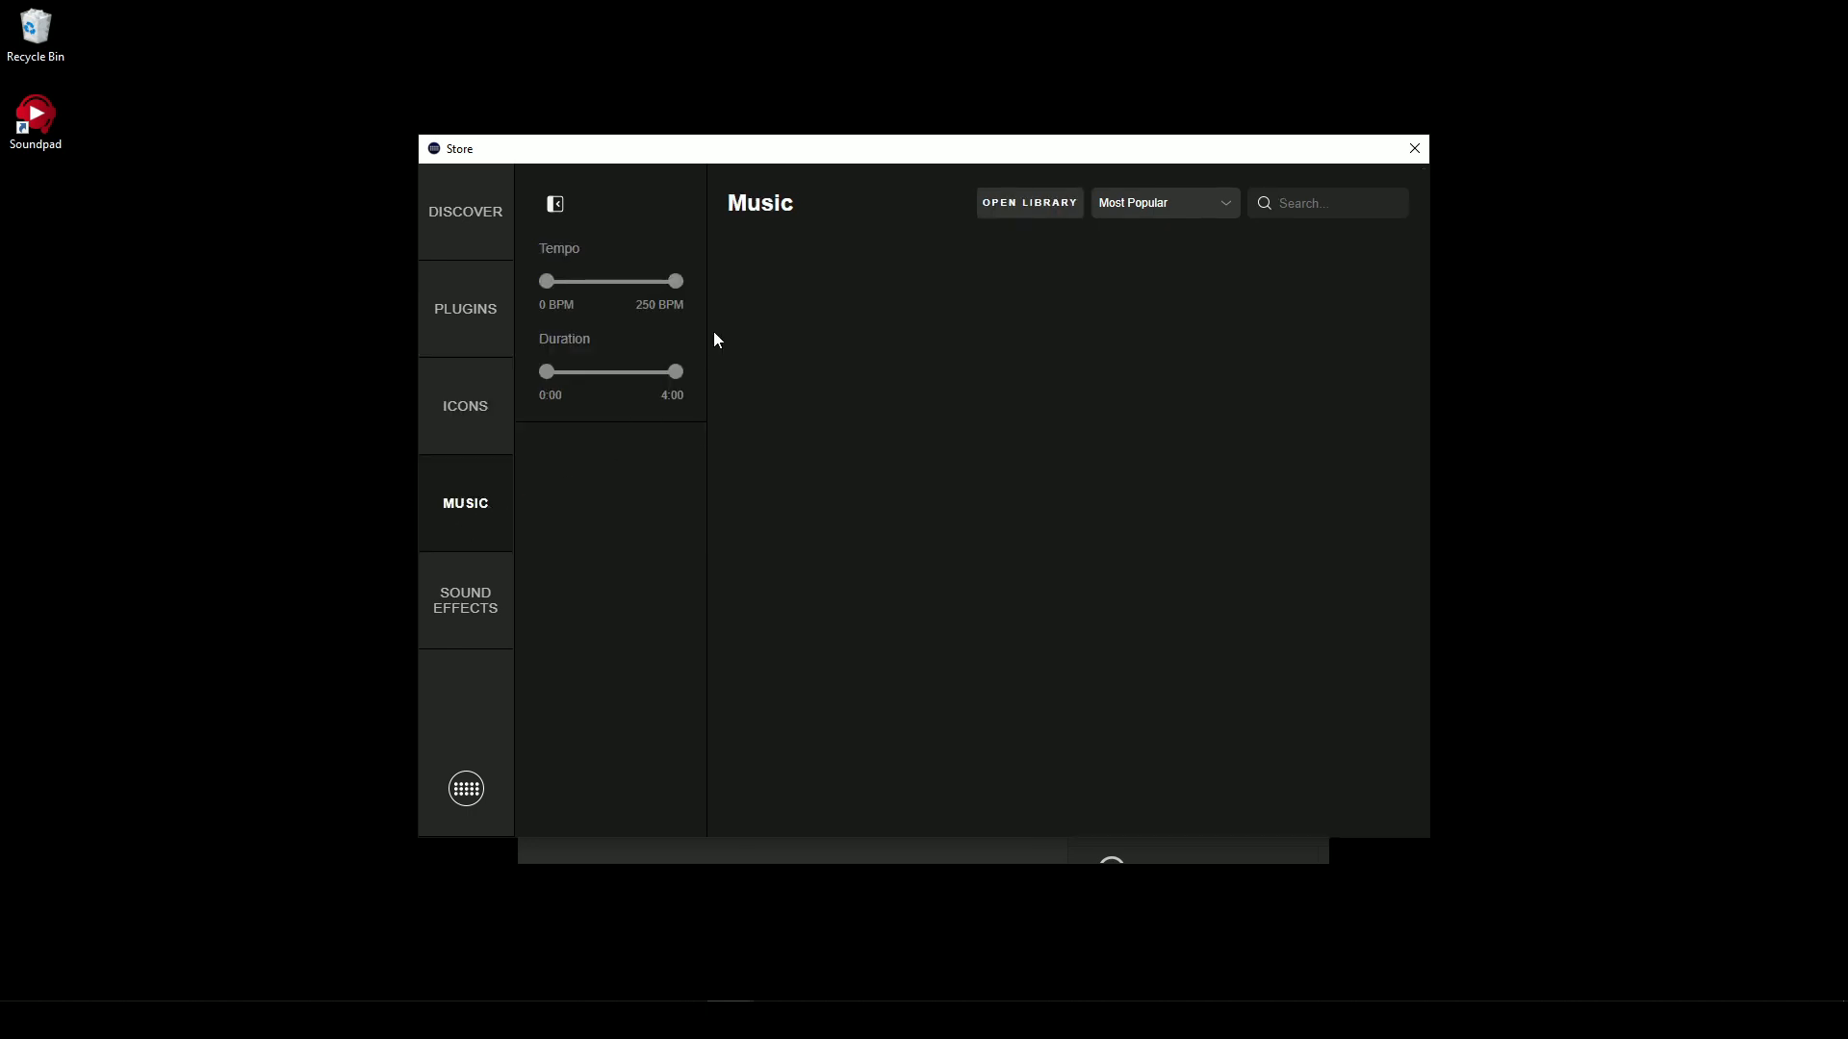
left_click(451, 614)
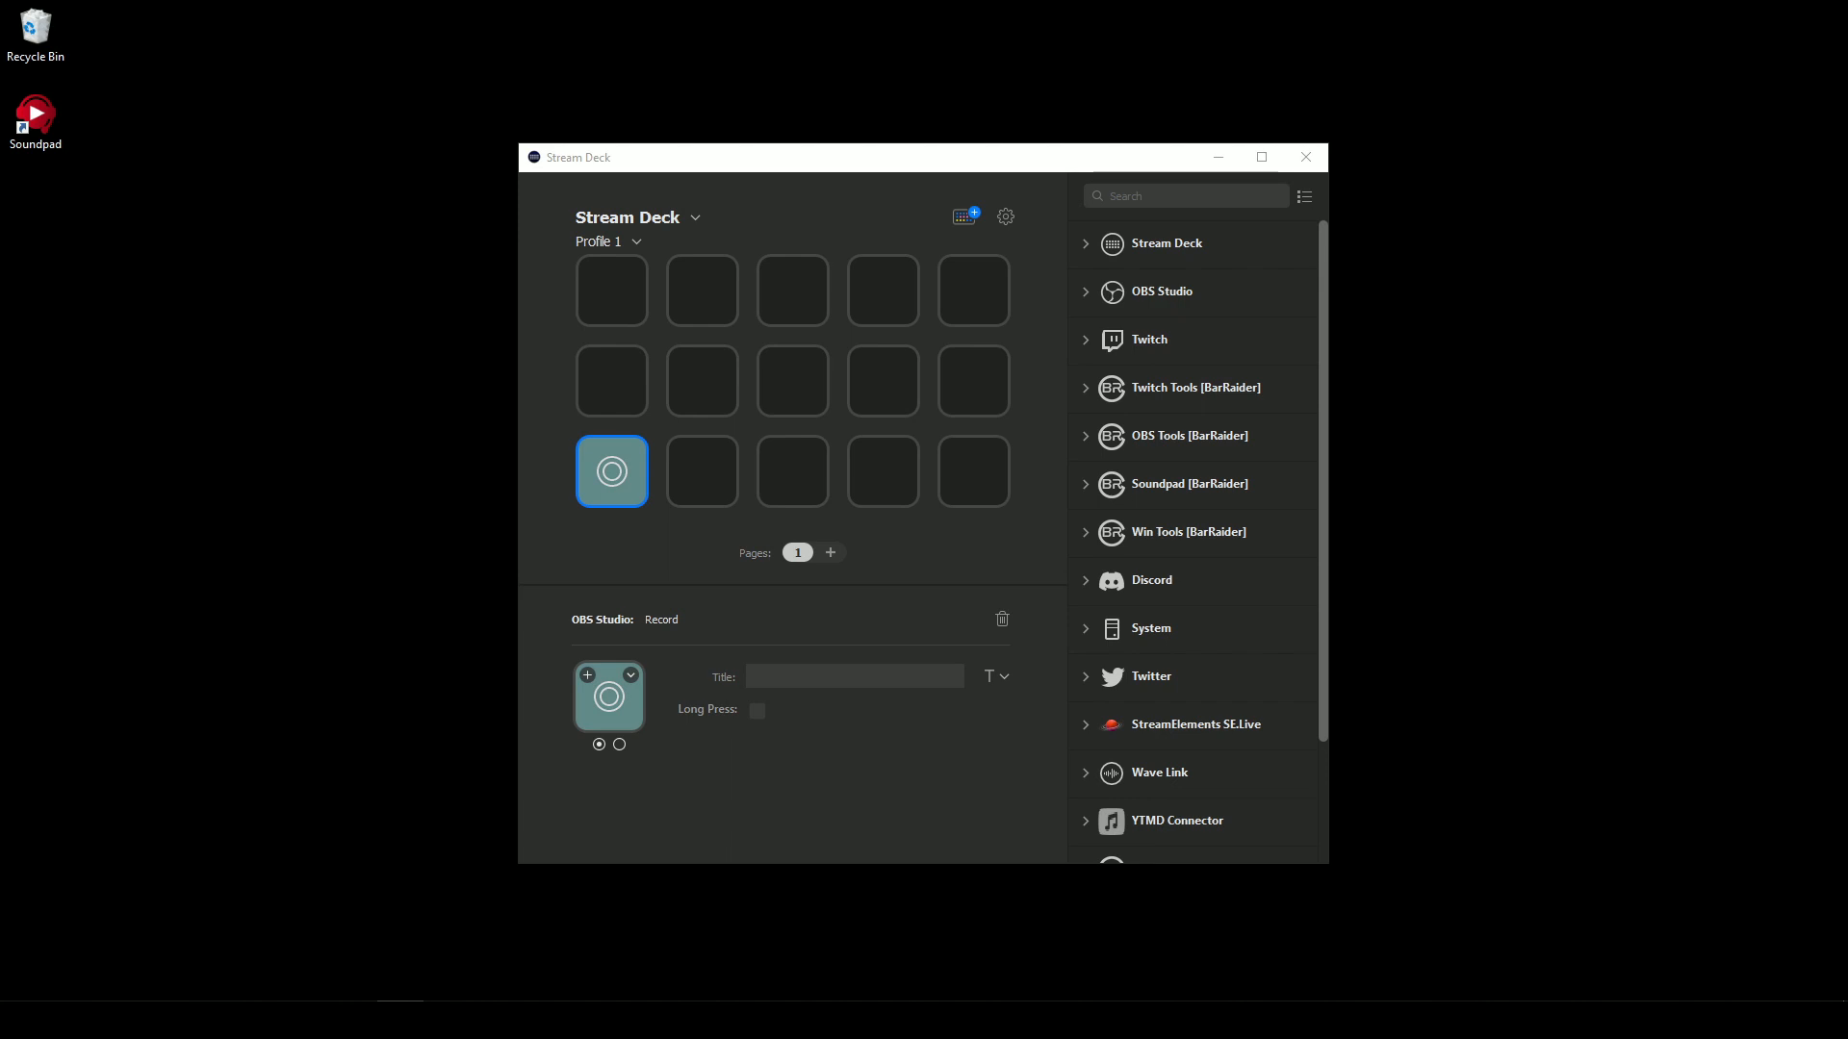
- Add three more pages to Profile 1 and return to page 1
left_click(854, 97)
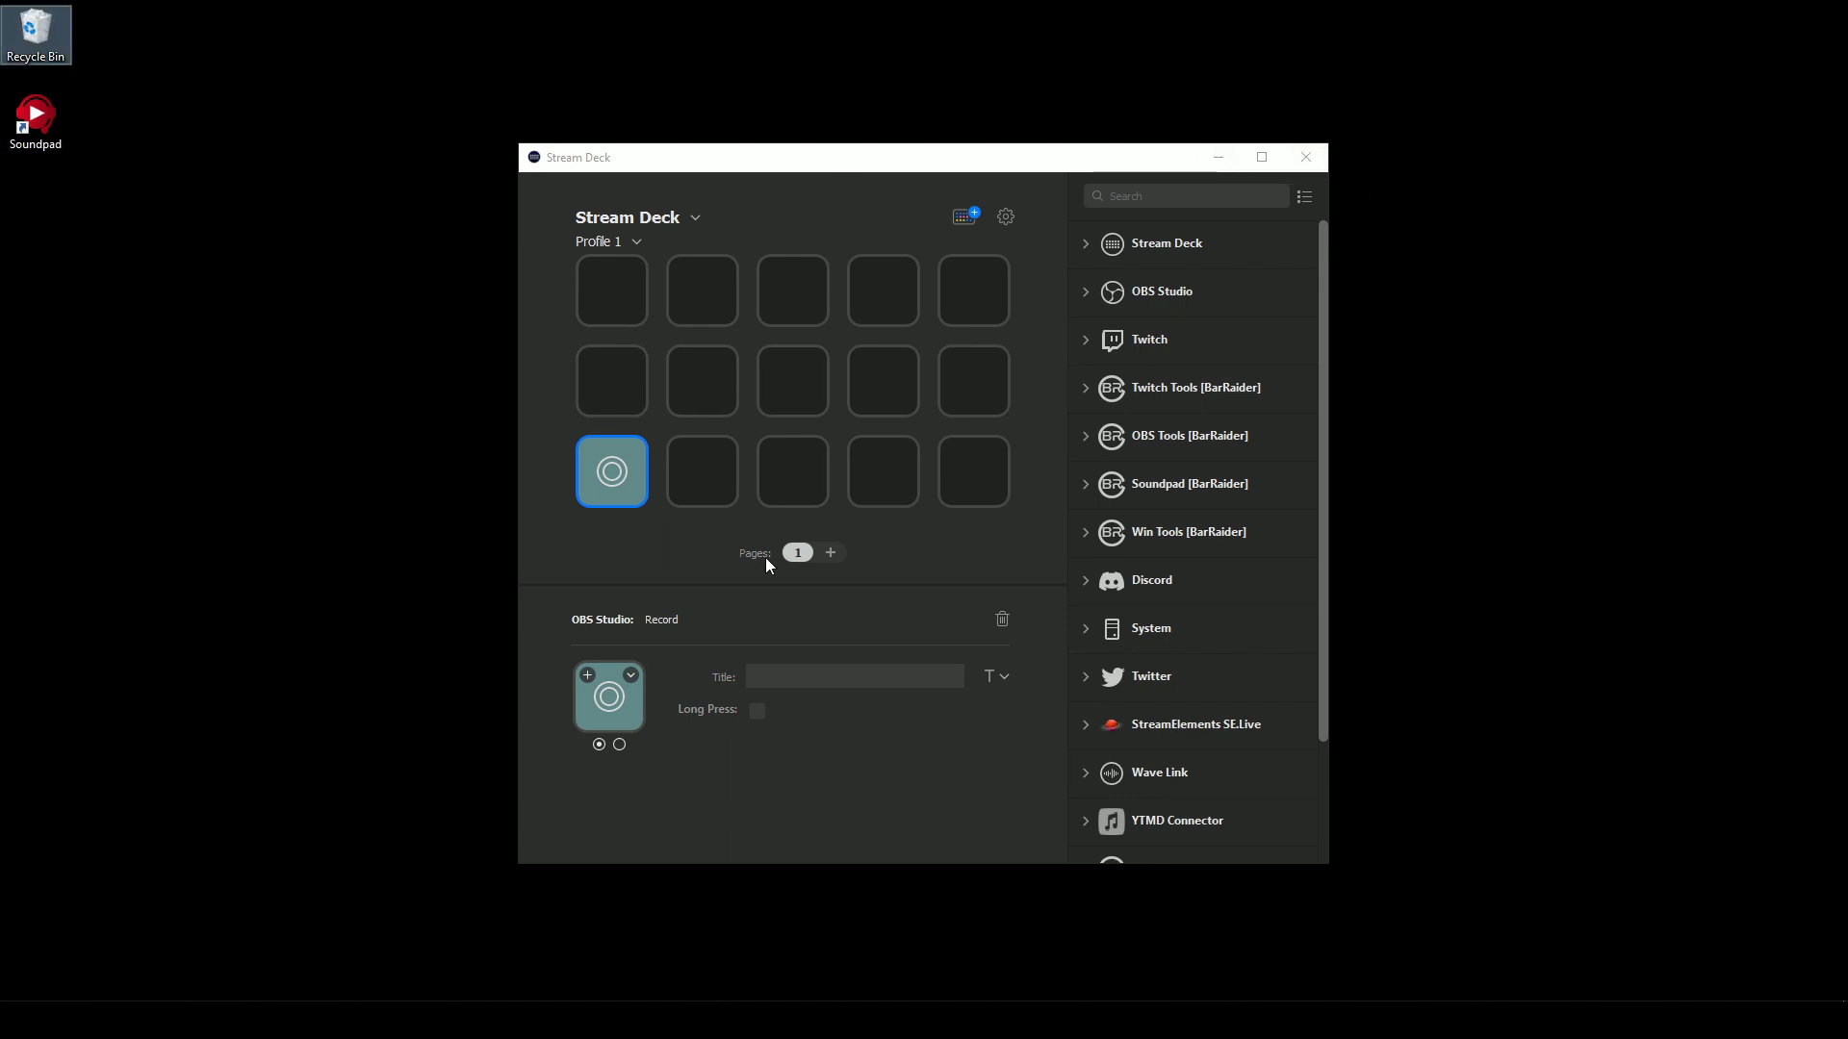
left_click(828, 552)
left_click(841, 552)
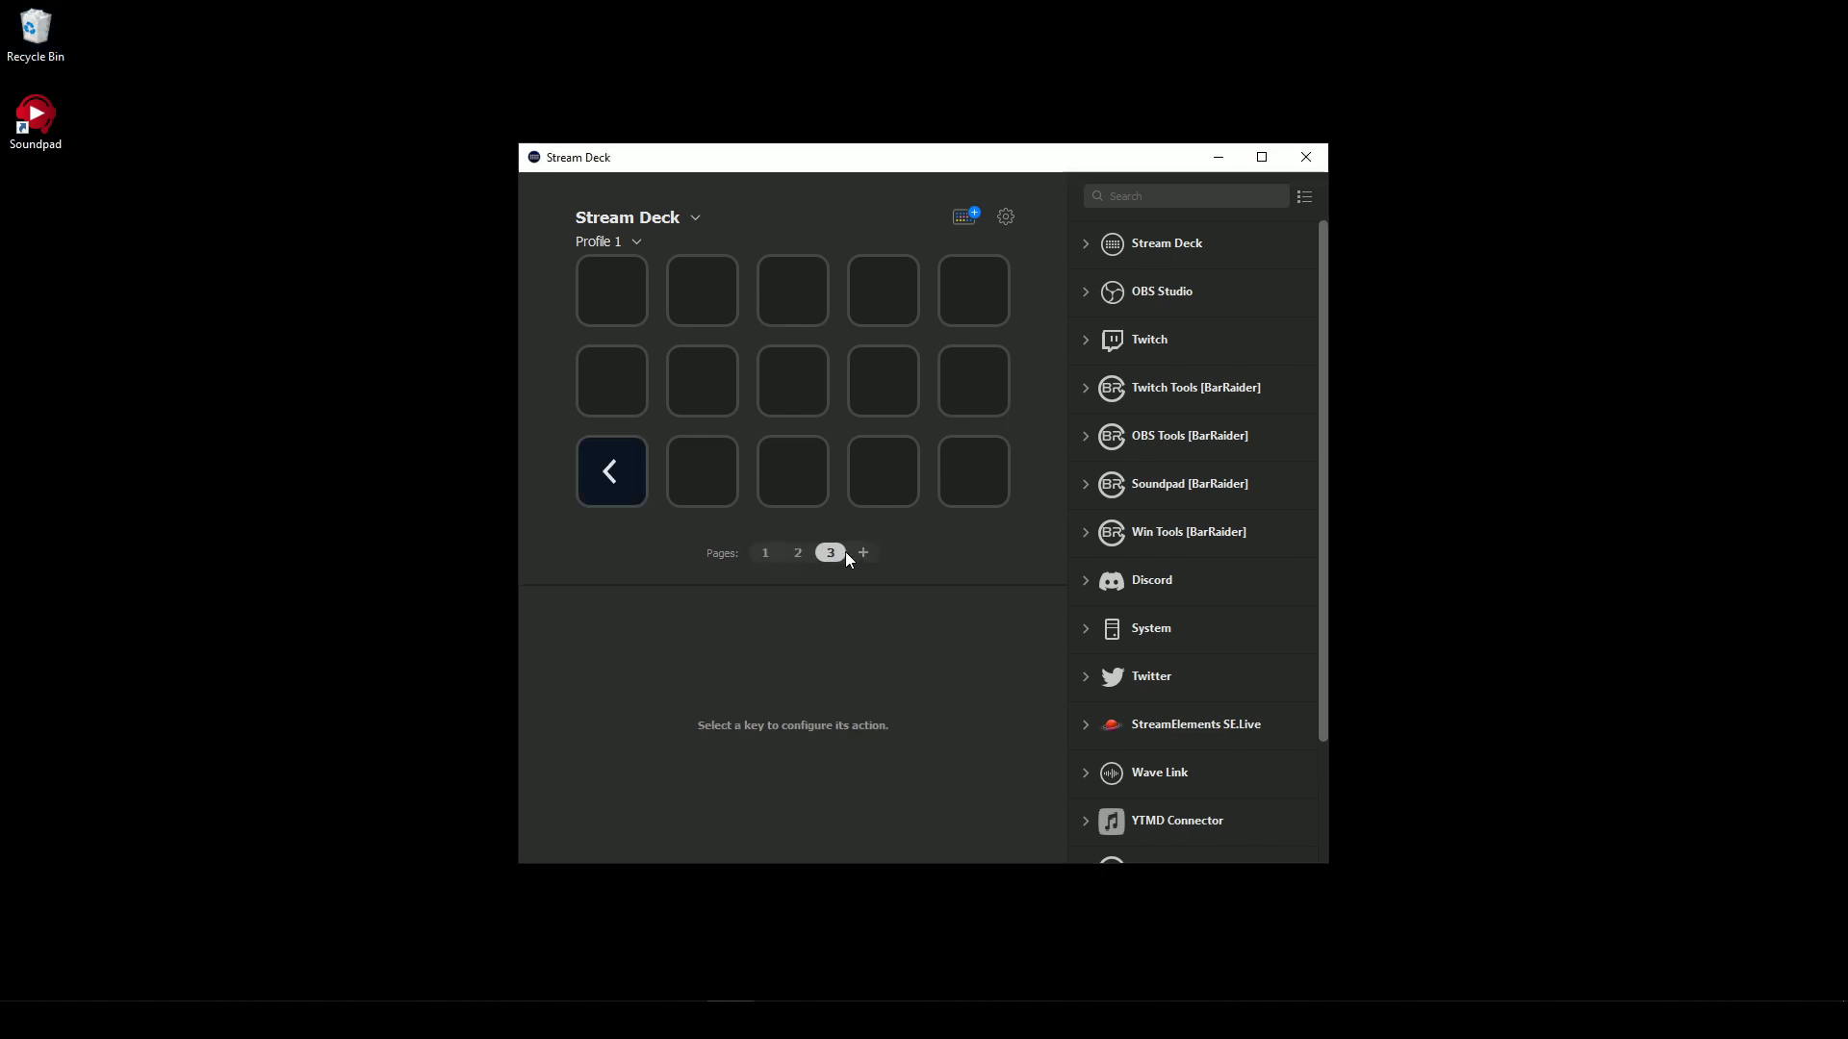
left_click(863, 554)
left_click(748, 552)
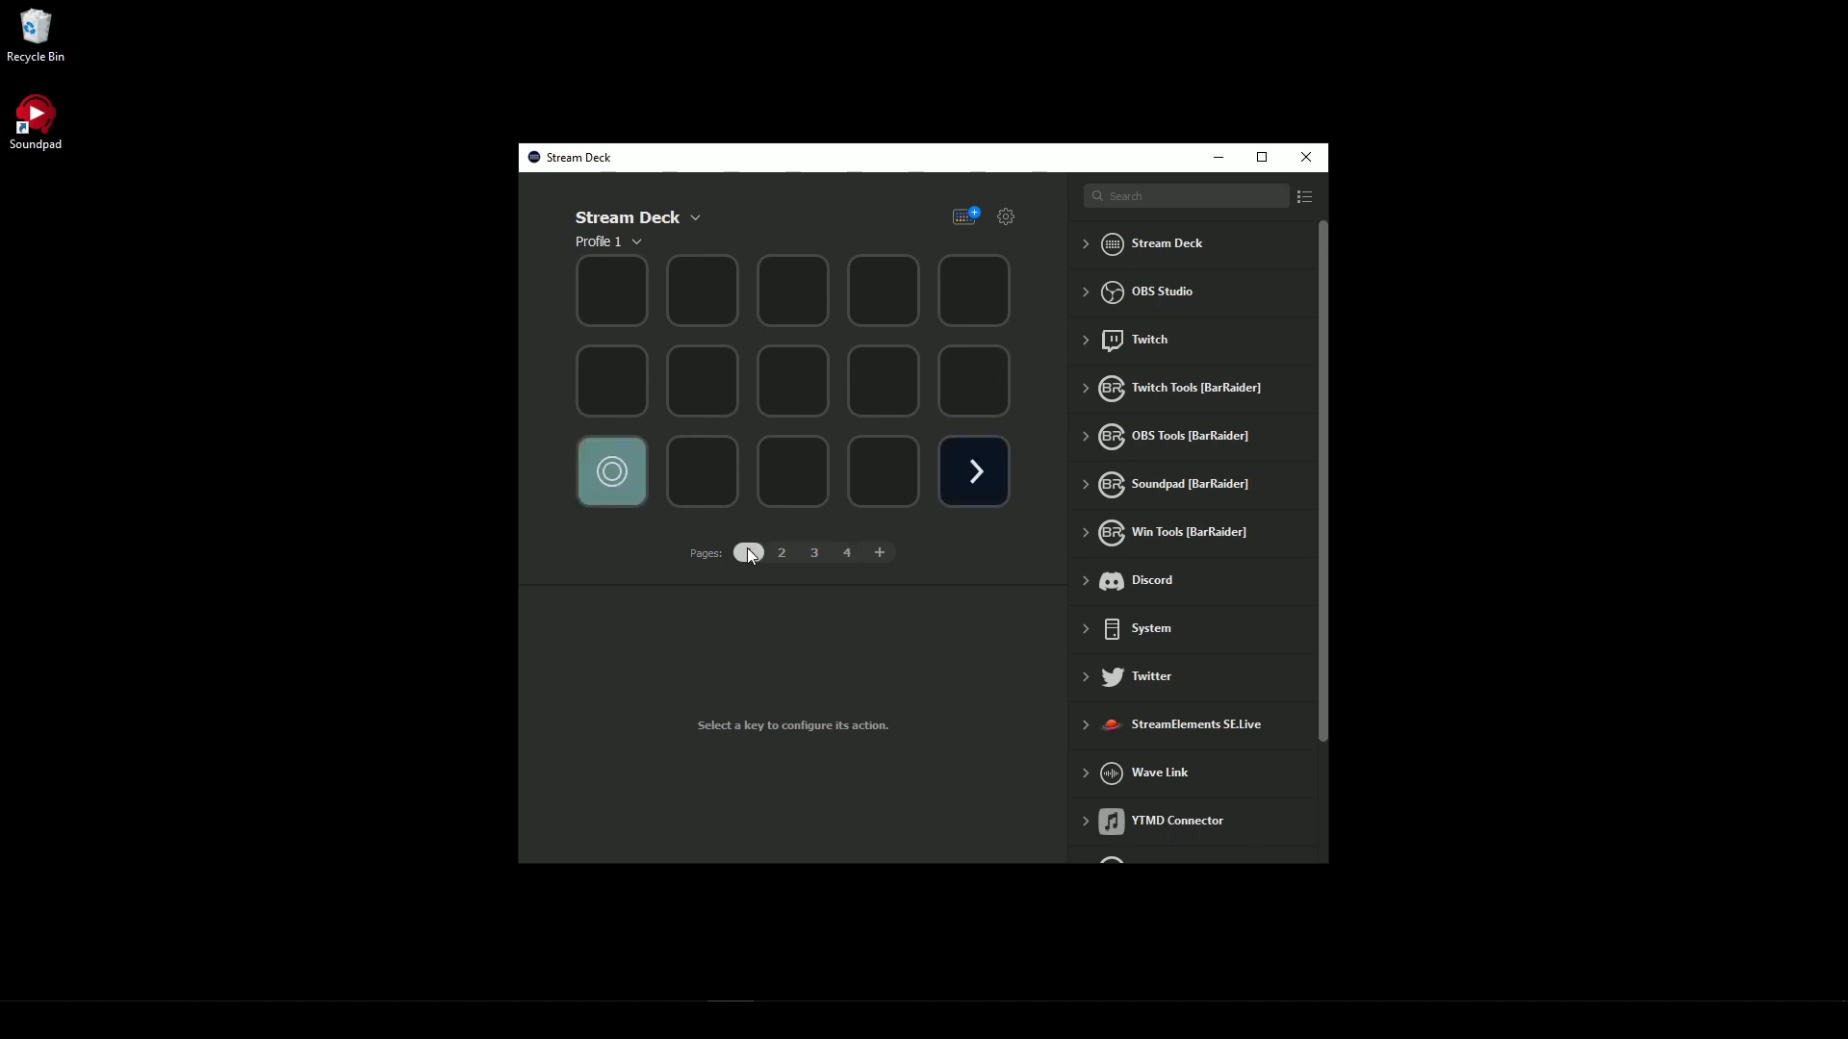
- Create folders on the first and second keys of the first row
left_click(1086, 243)
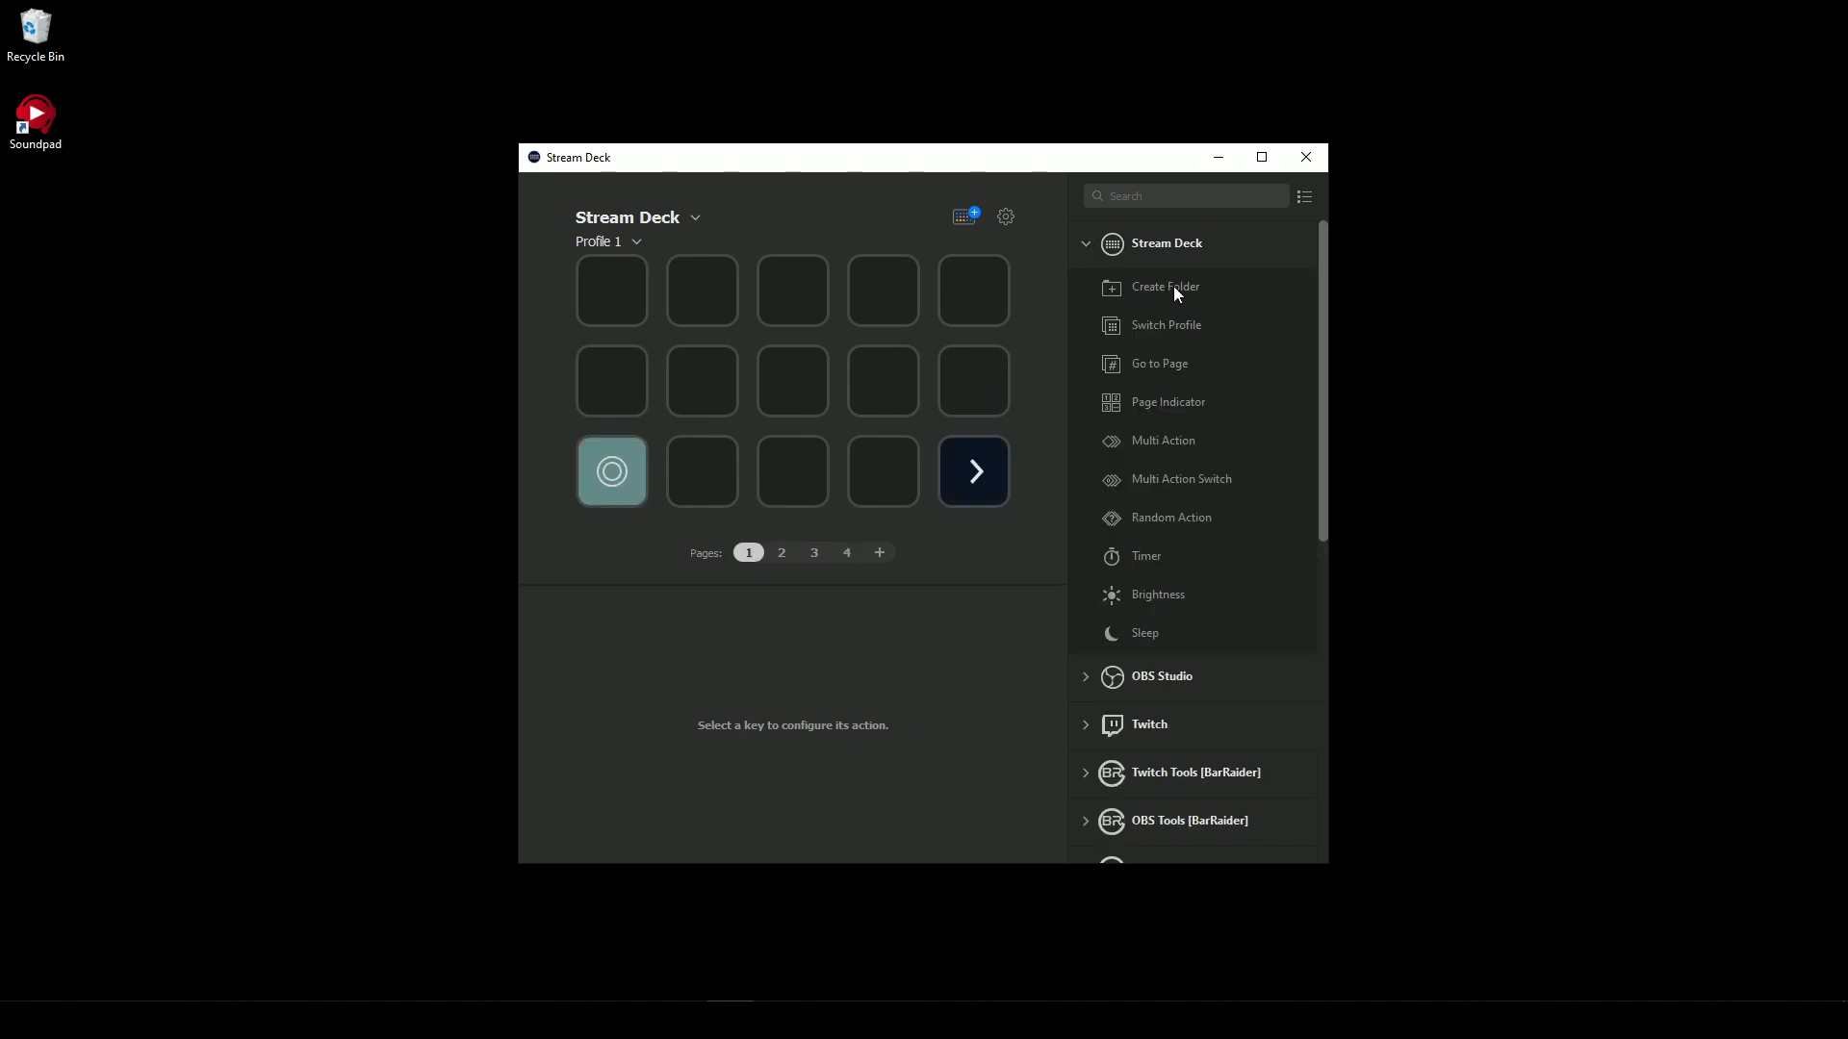
left_click_drag(1174, 286, 616, 299)
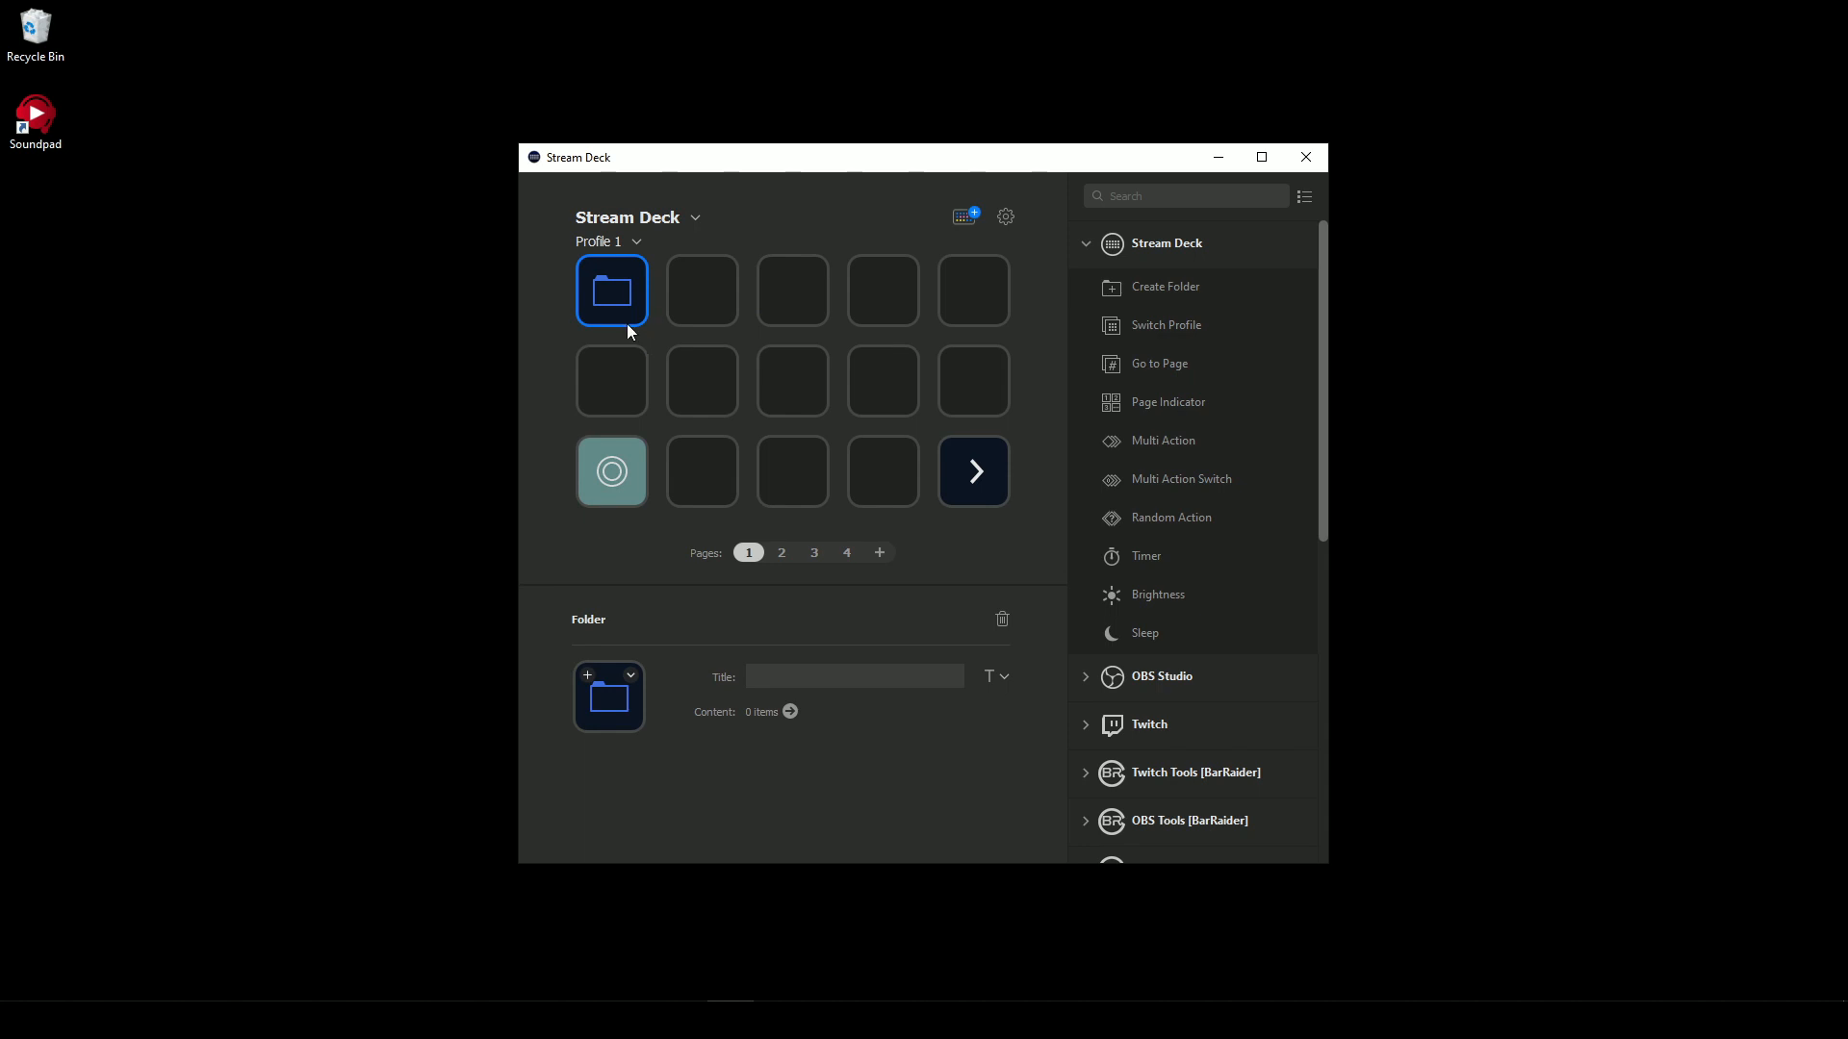
right_click(712, 292)
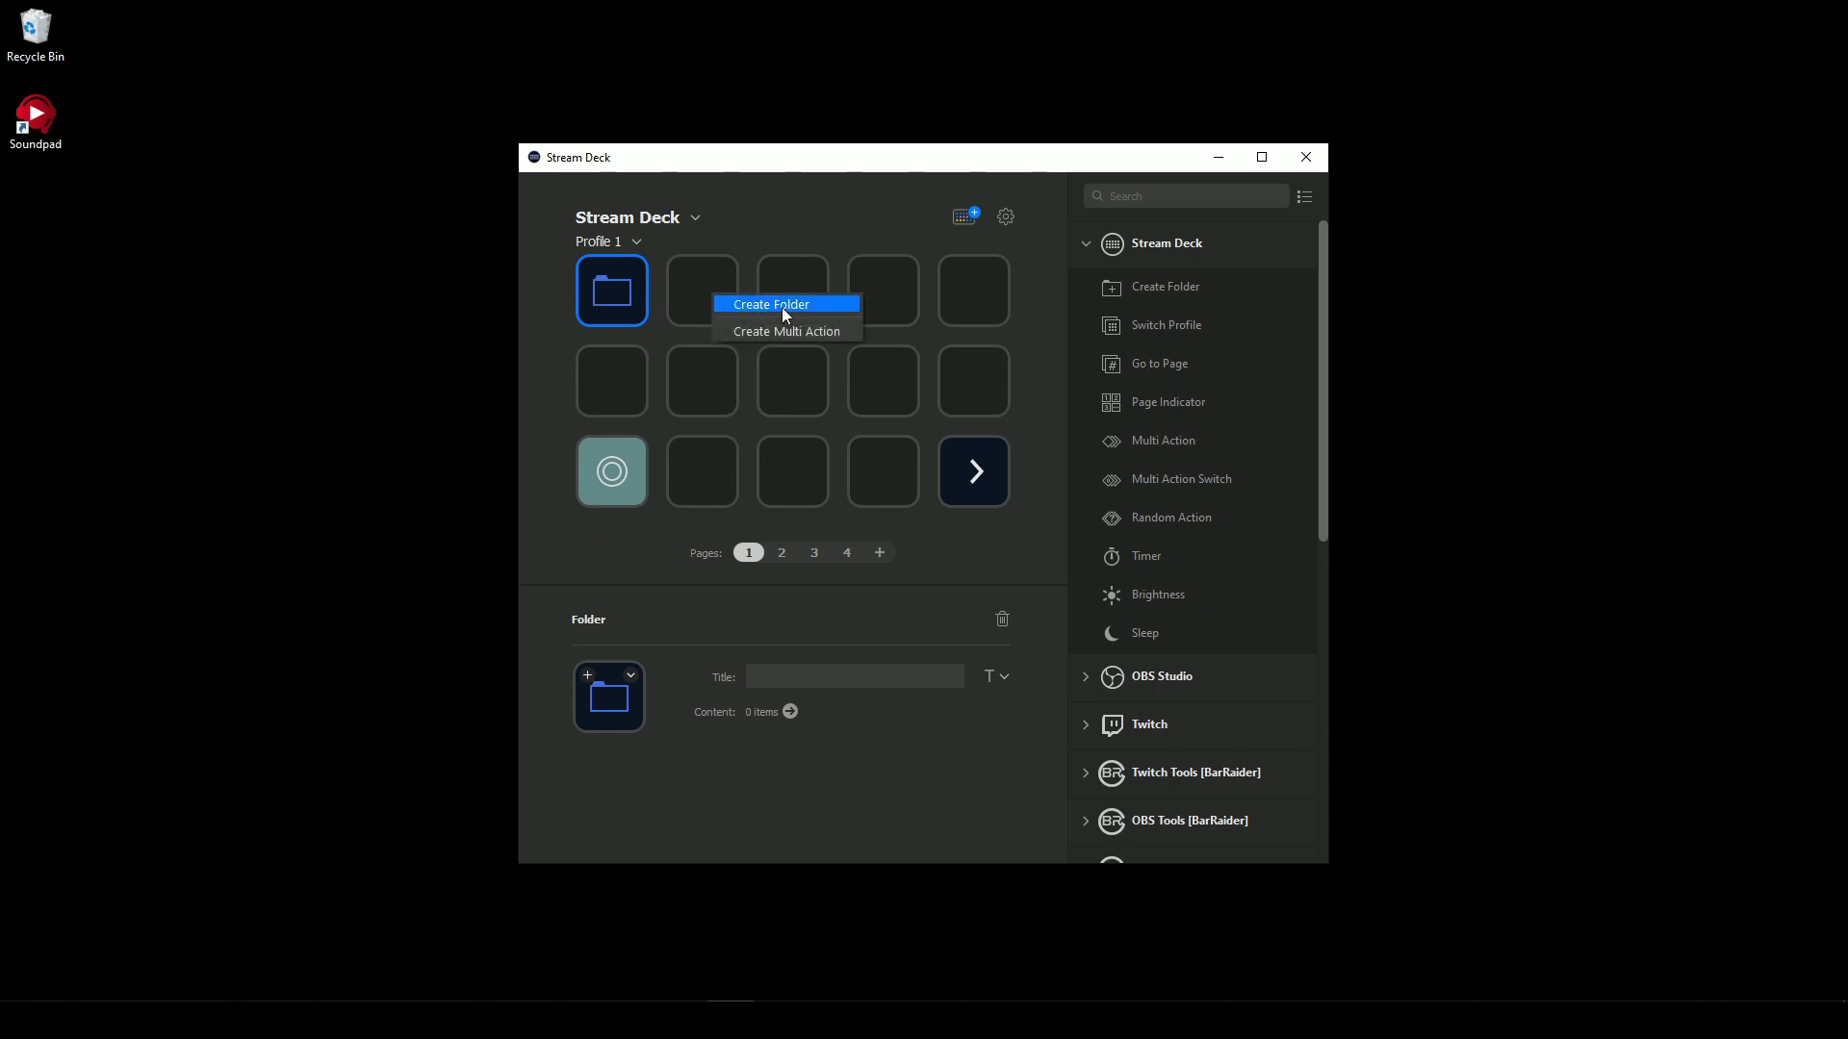
left_click(781, 306)
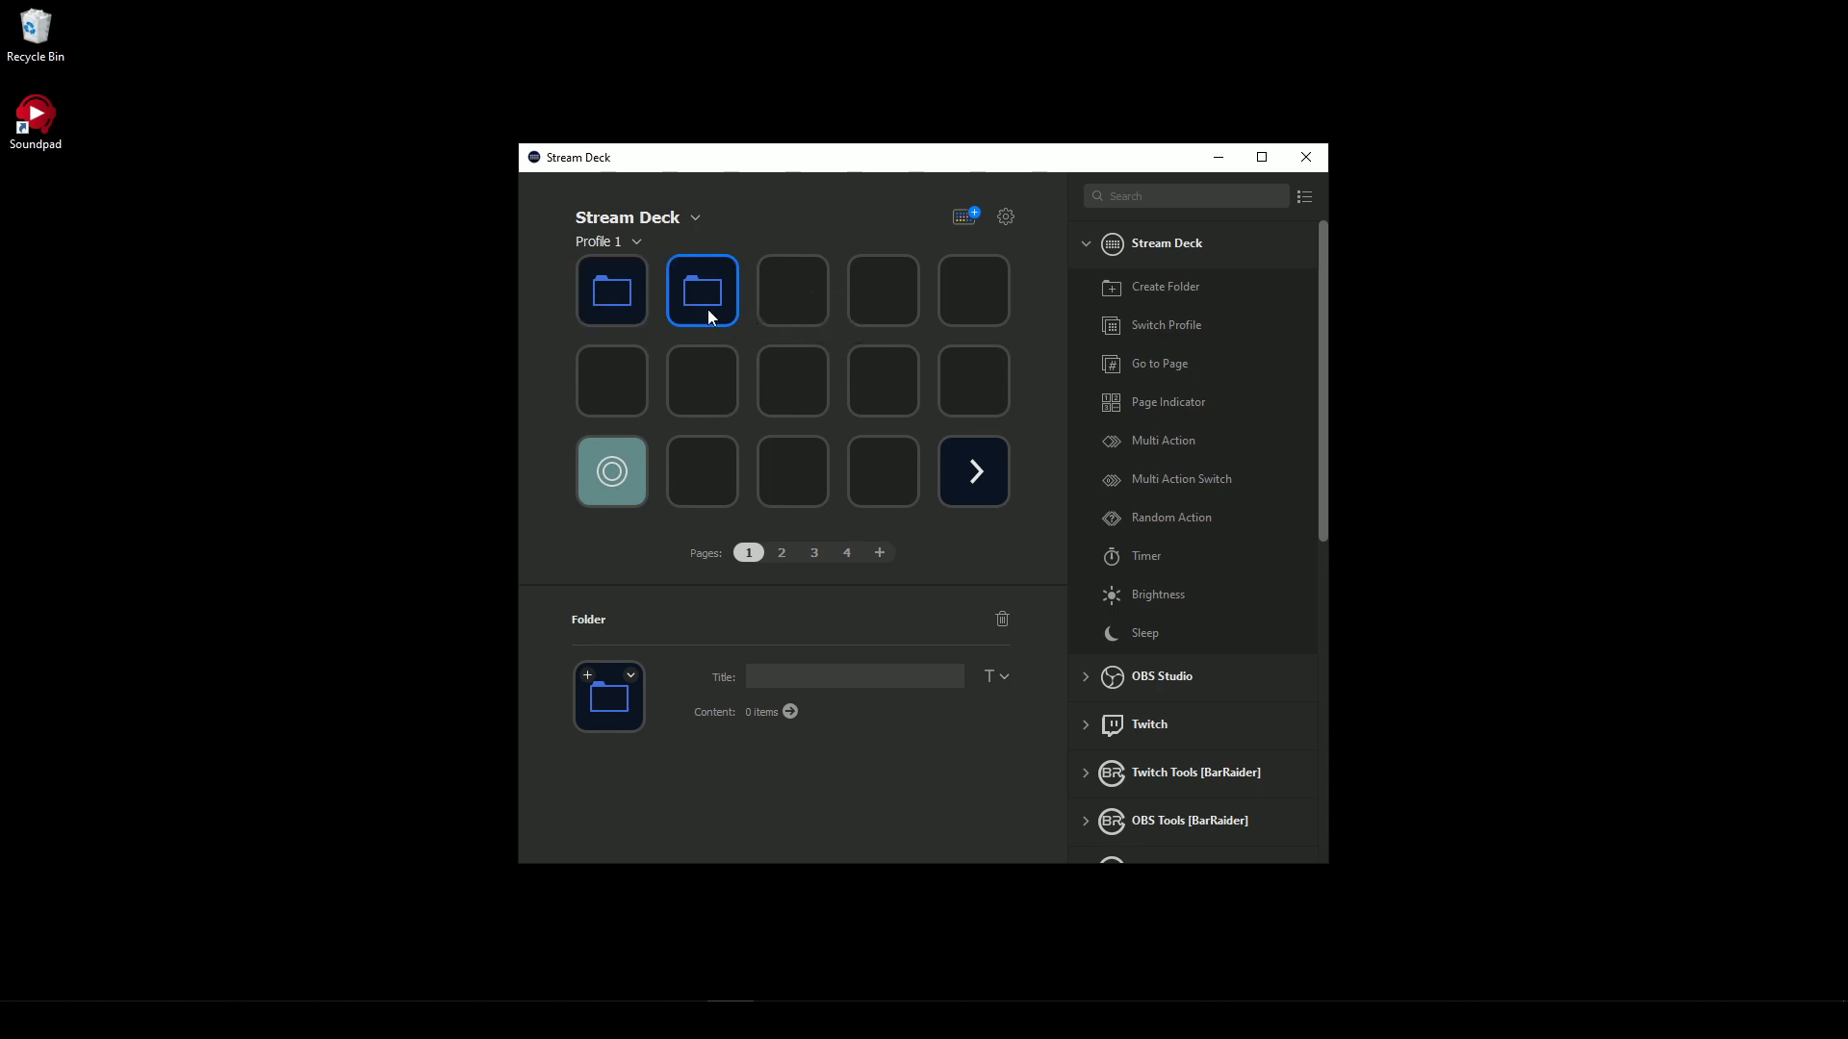
- Open the first folder, try creating and deleting a nested folder on its last key, and return to the main page
double_click(614, 291)
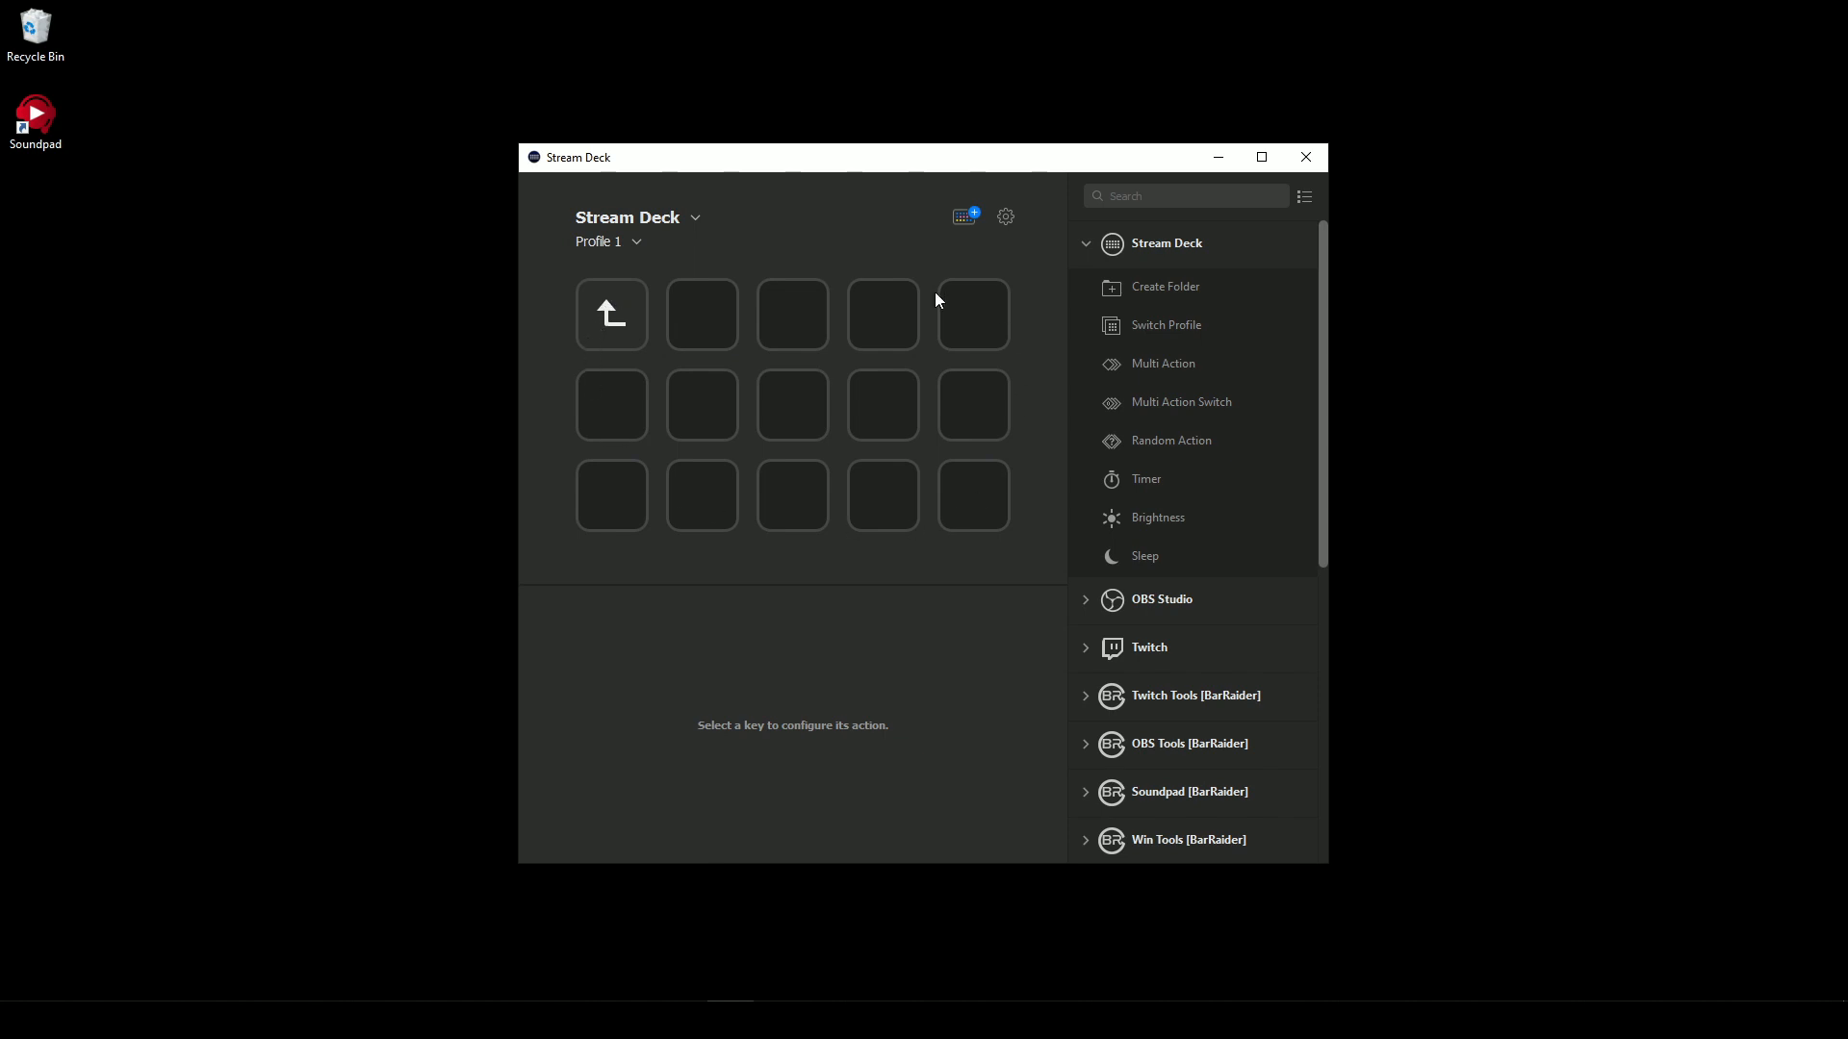
right_click(958, 496)
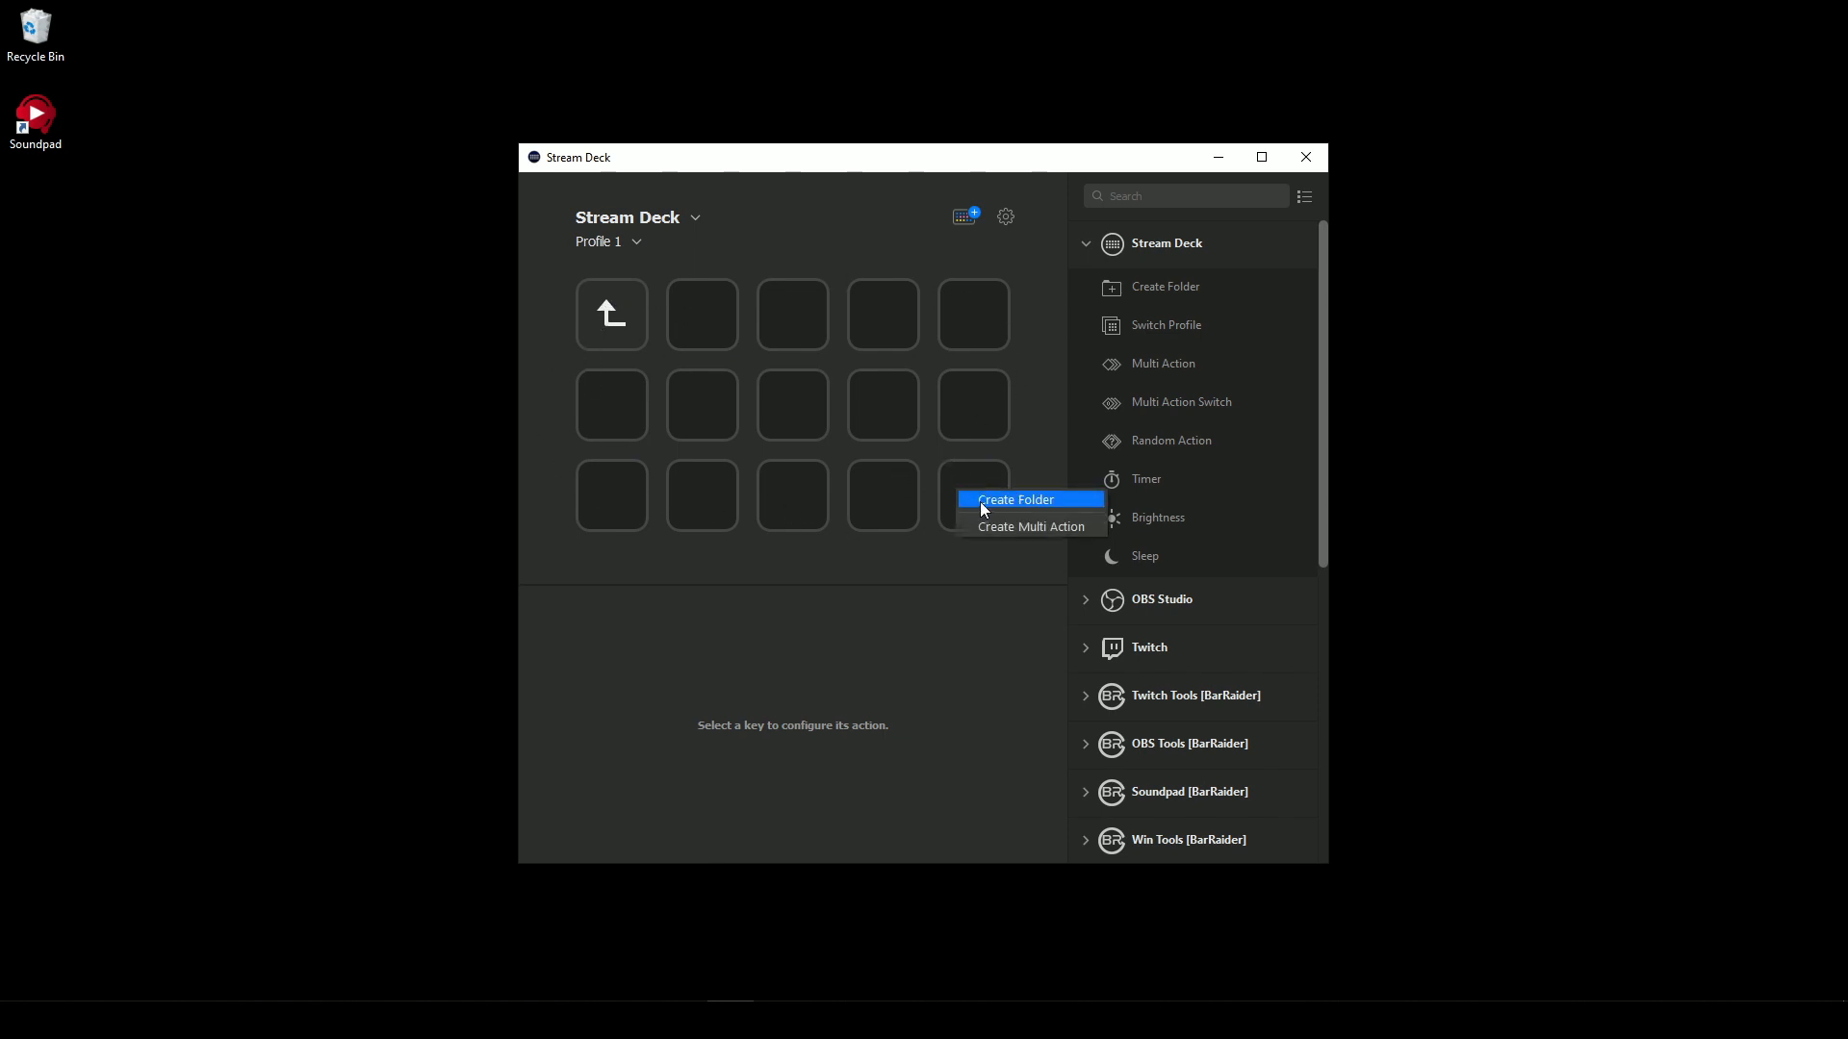
left_click(983, 501)
key("Delete")
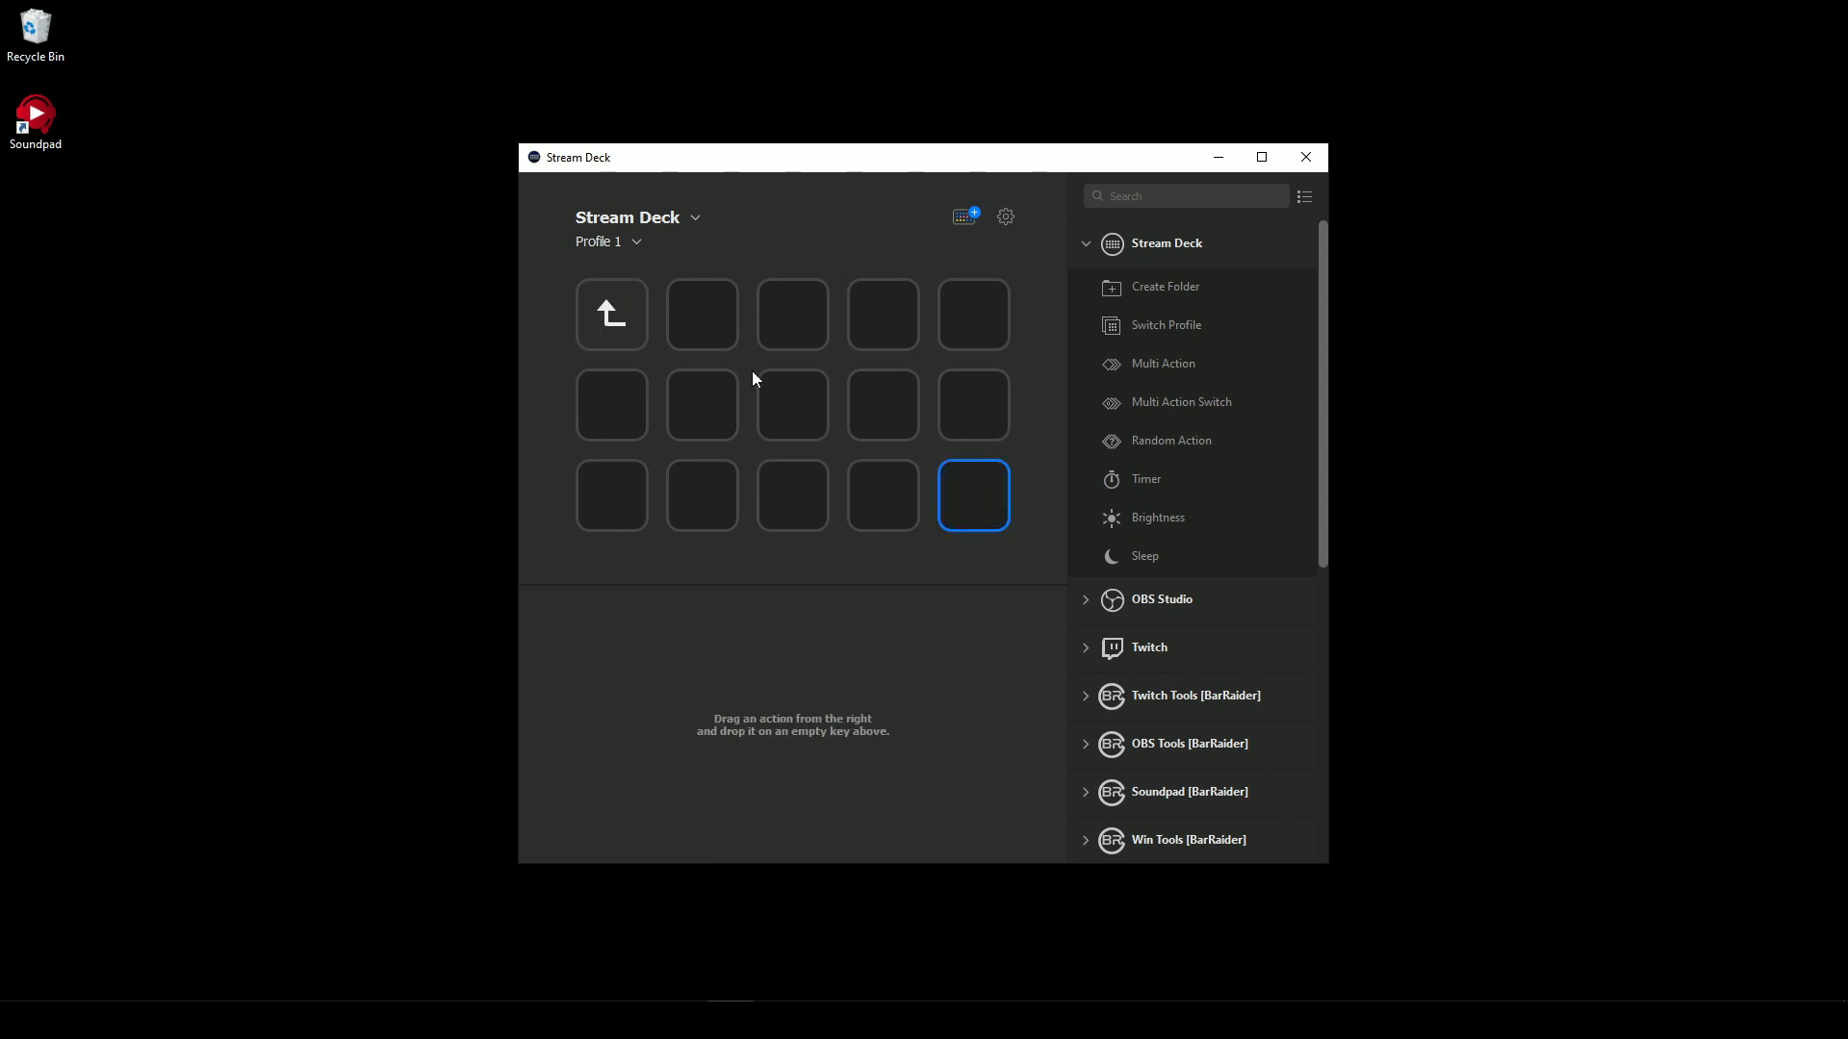
key("ctrl+z")
left_click(600, 328)
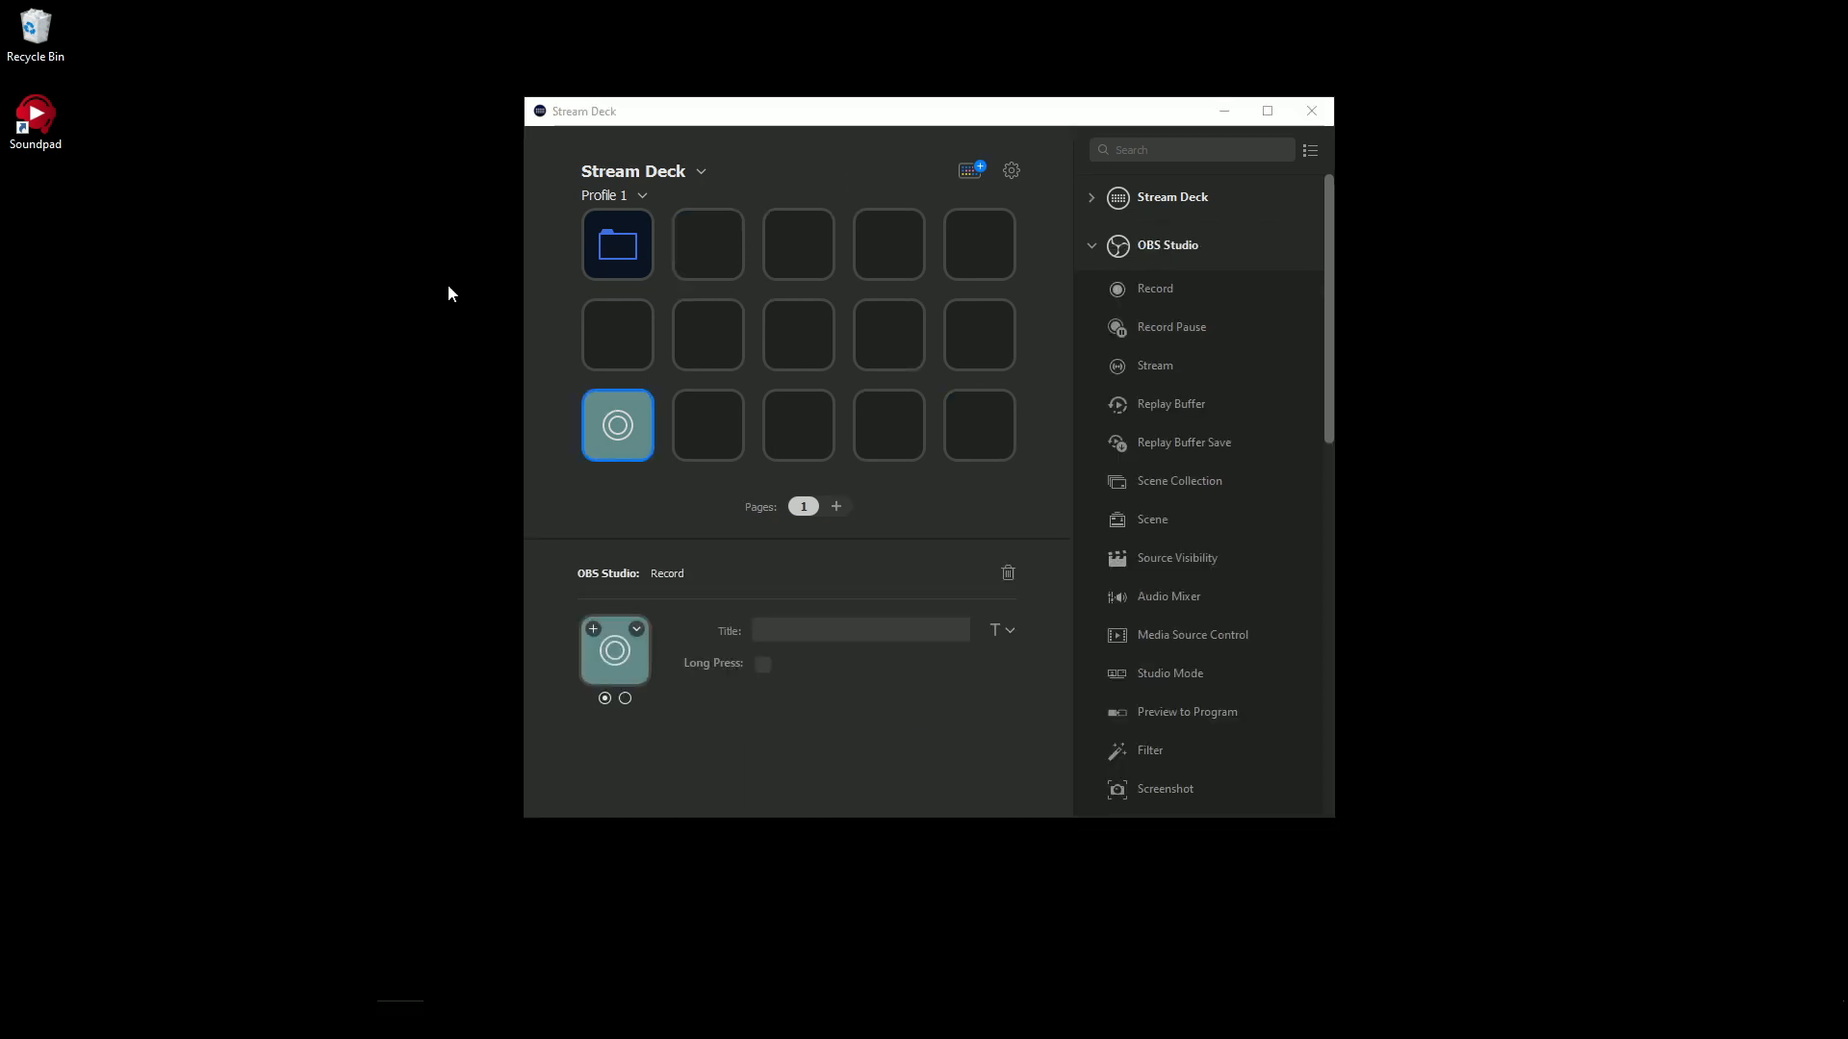
- Examine the icon library and the icon options available for the folder key
left_click(614, 250)
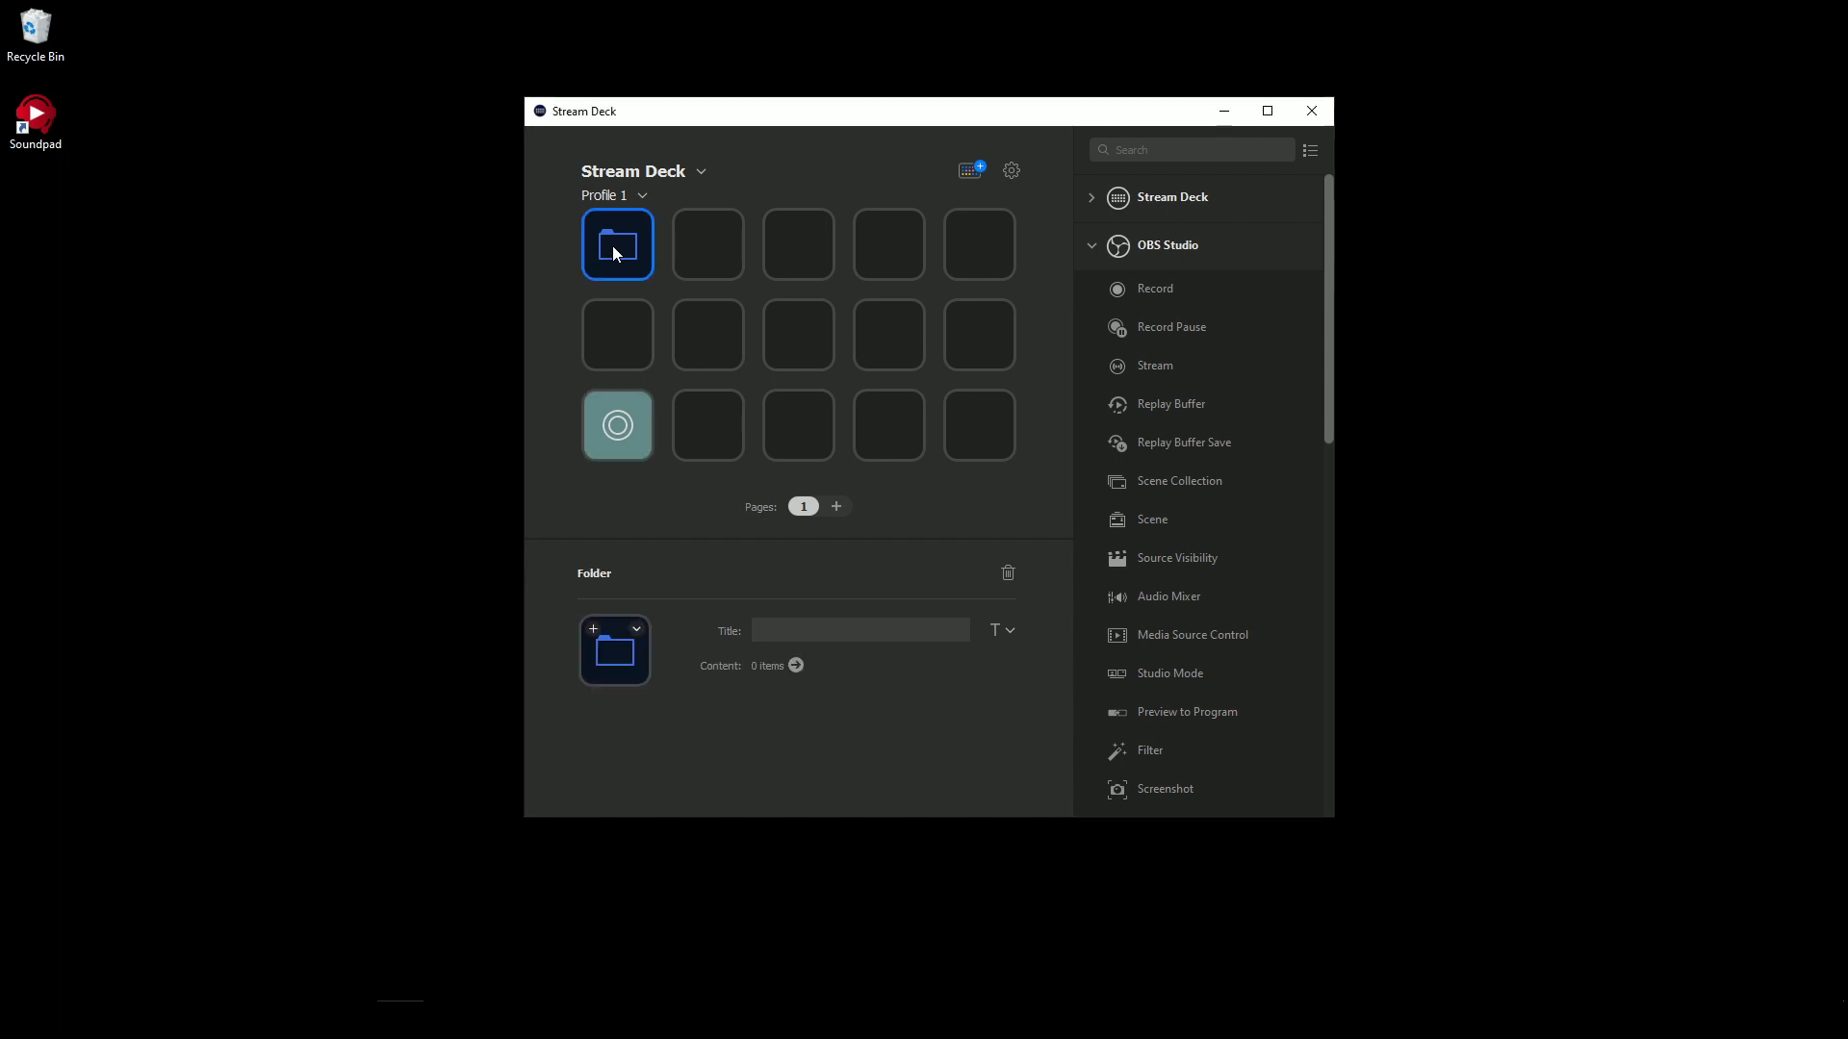
left_click(593, 631)
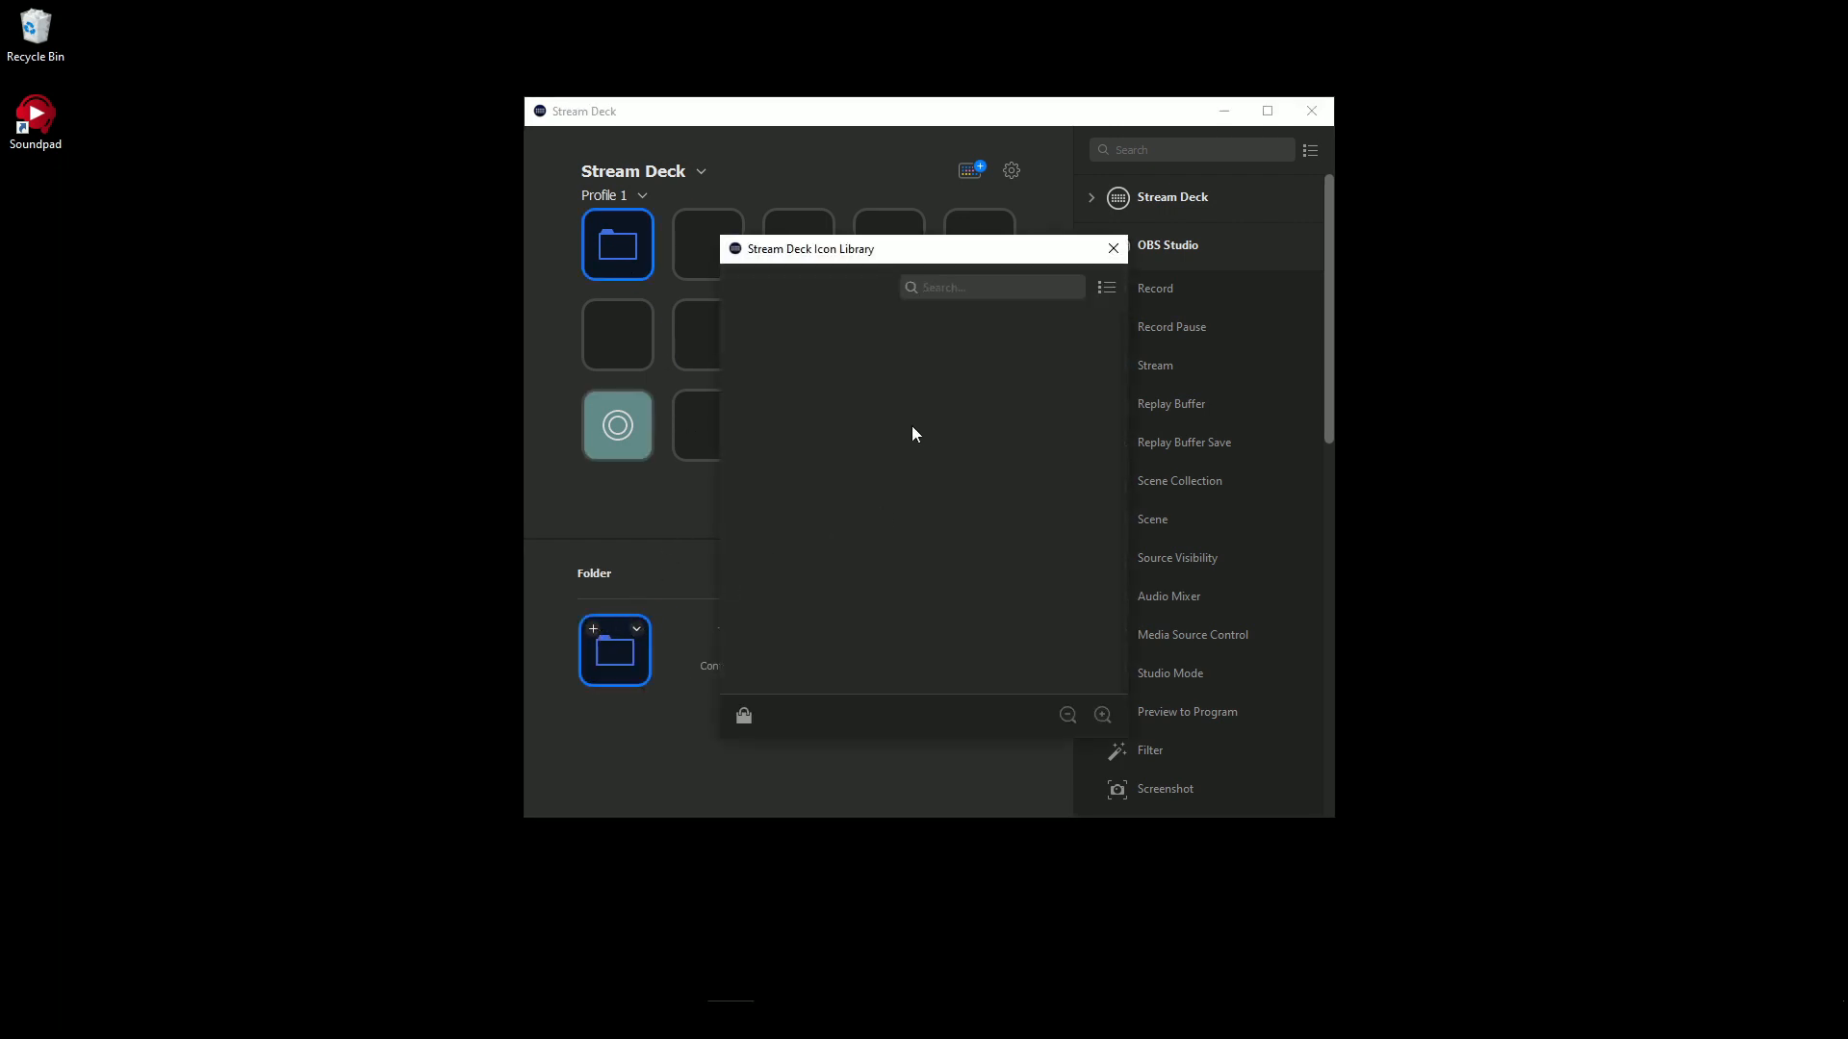
scroll(939, 560, "down", 3)
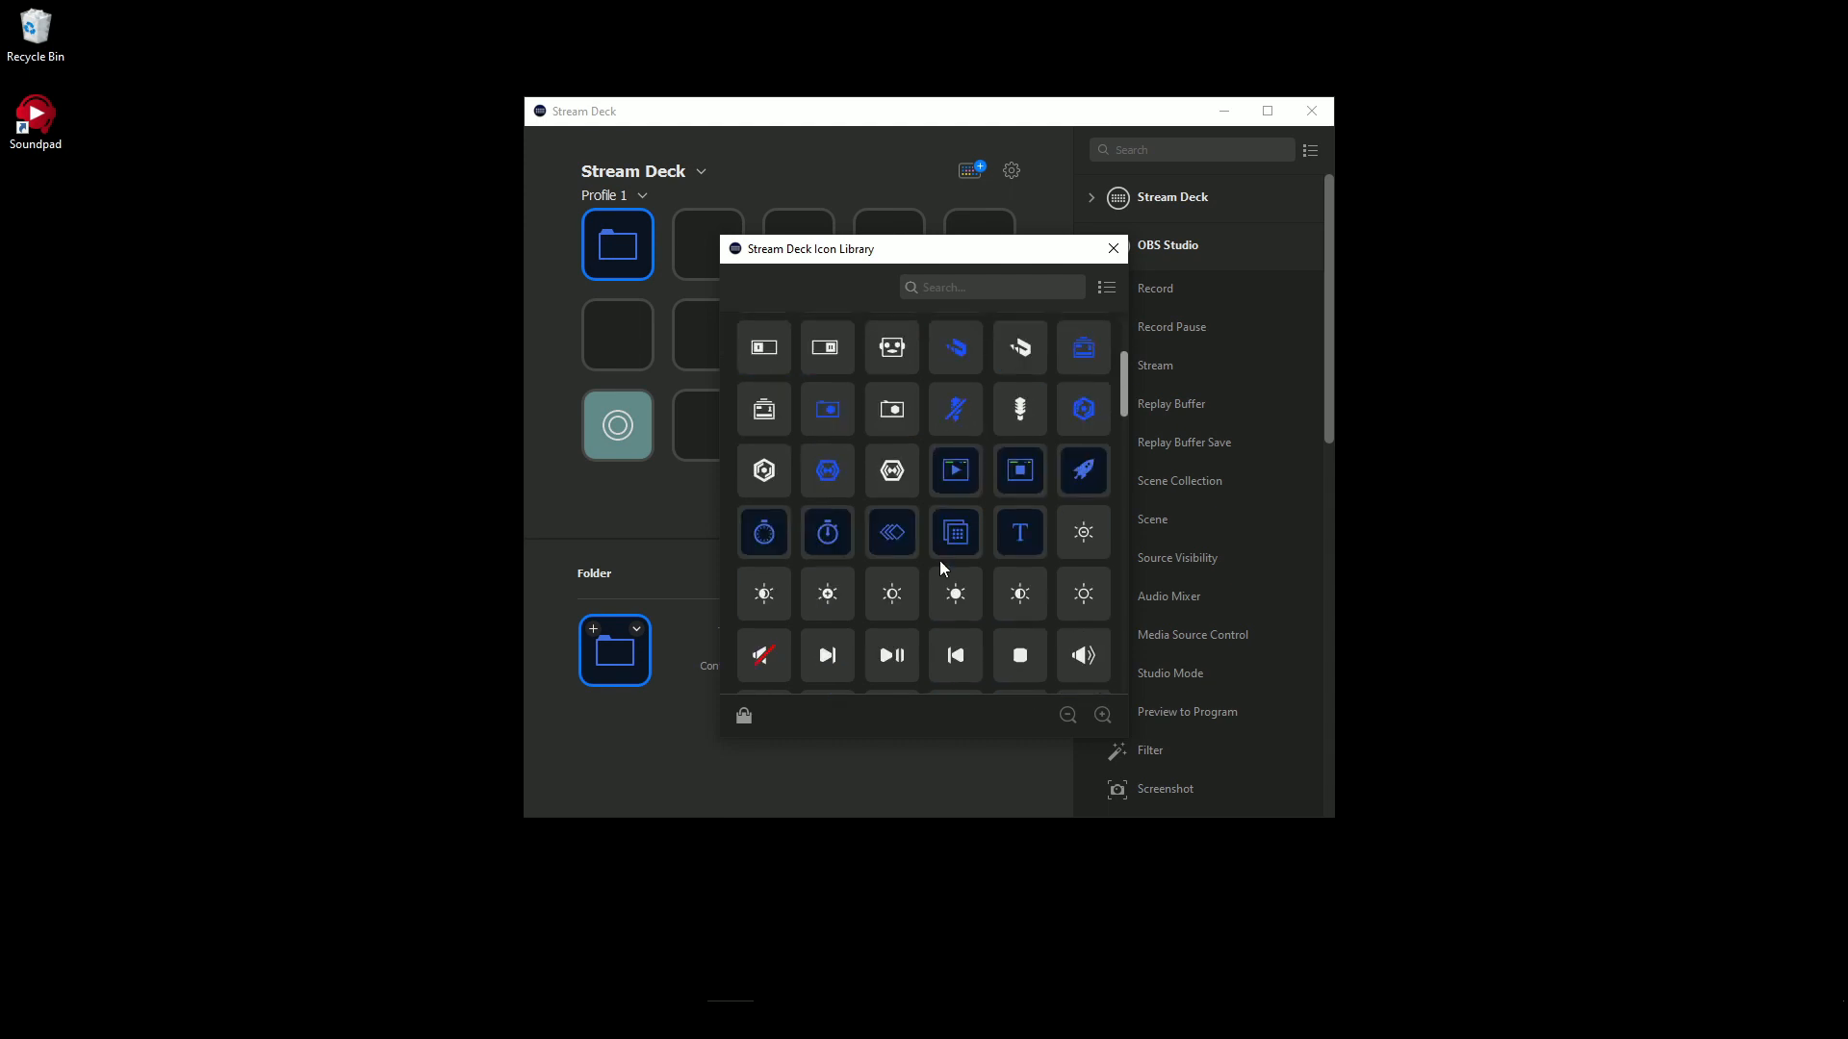
scroll(931, 533, "down", 5)
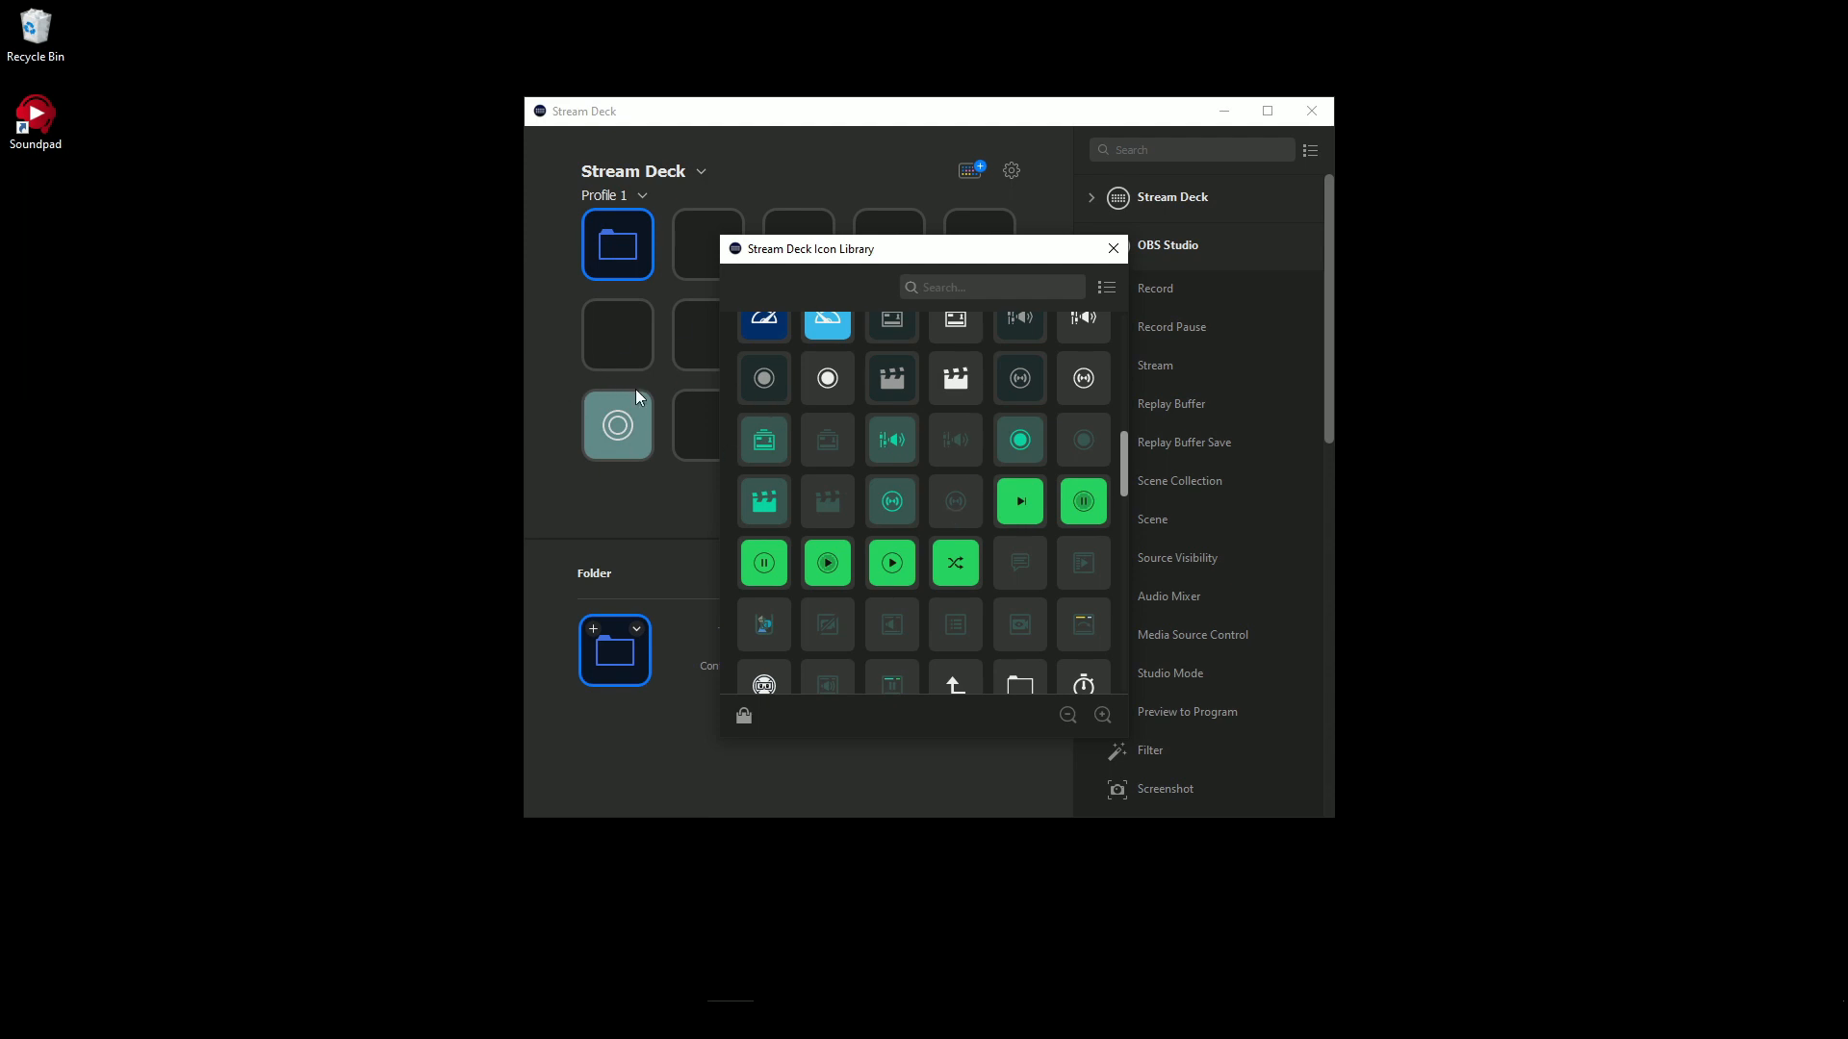
left_click(1111, 248)
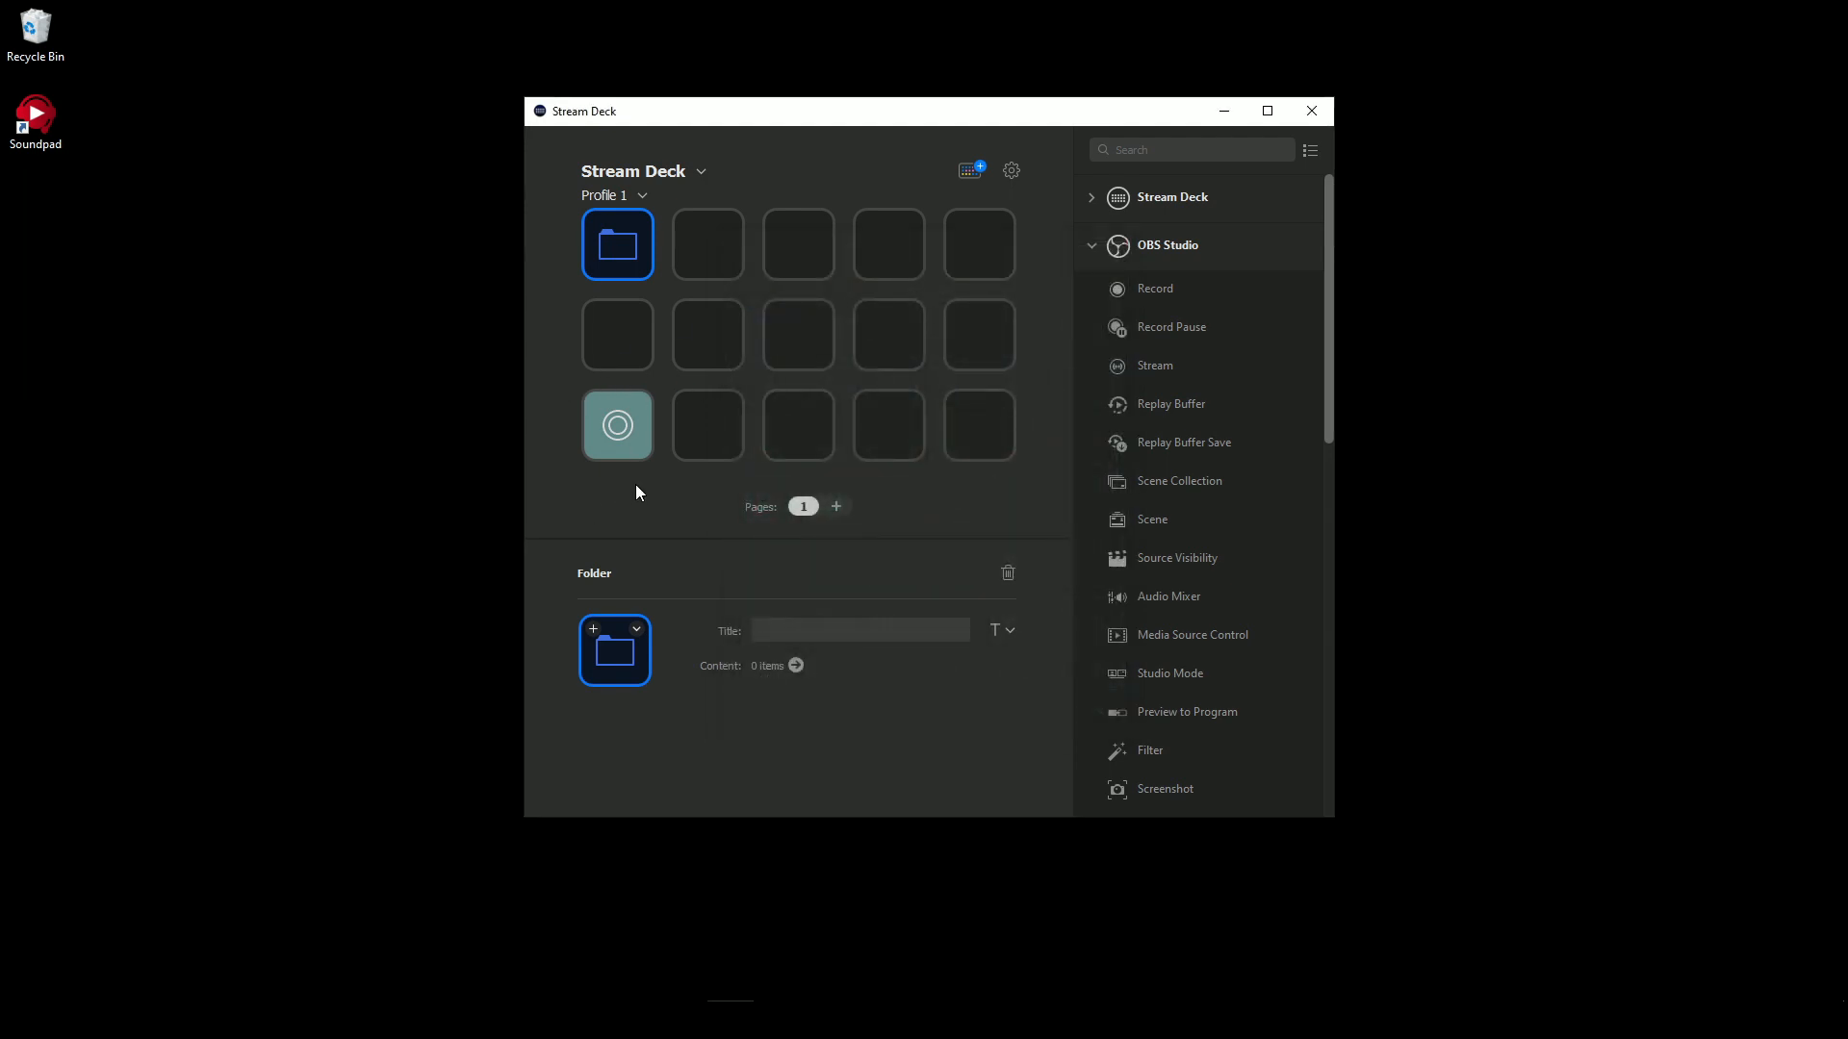
left_click(637, 628)
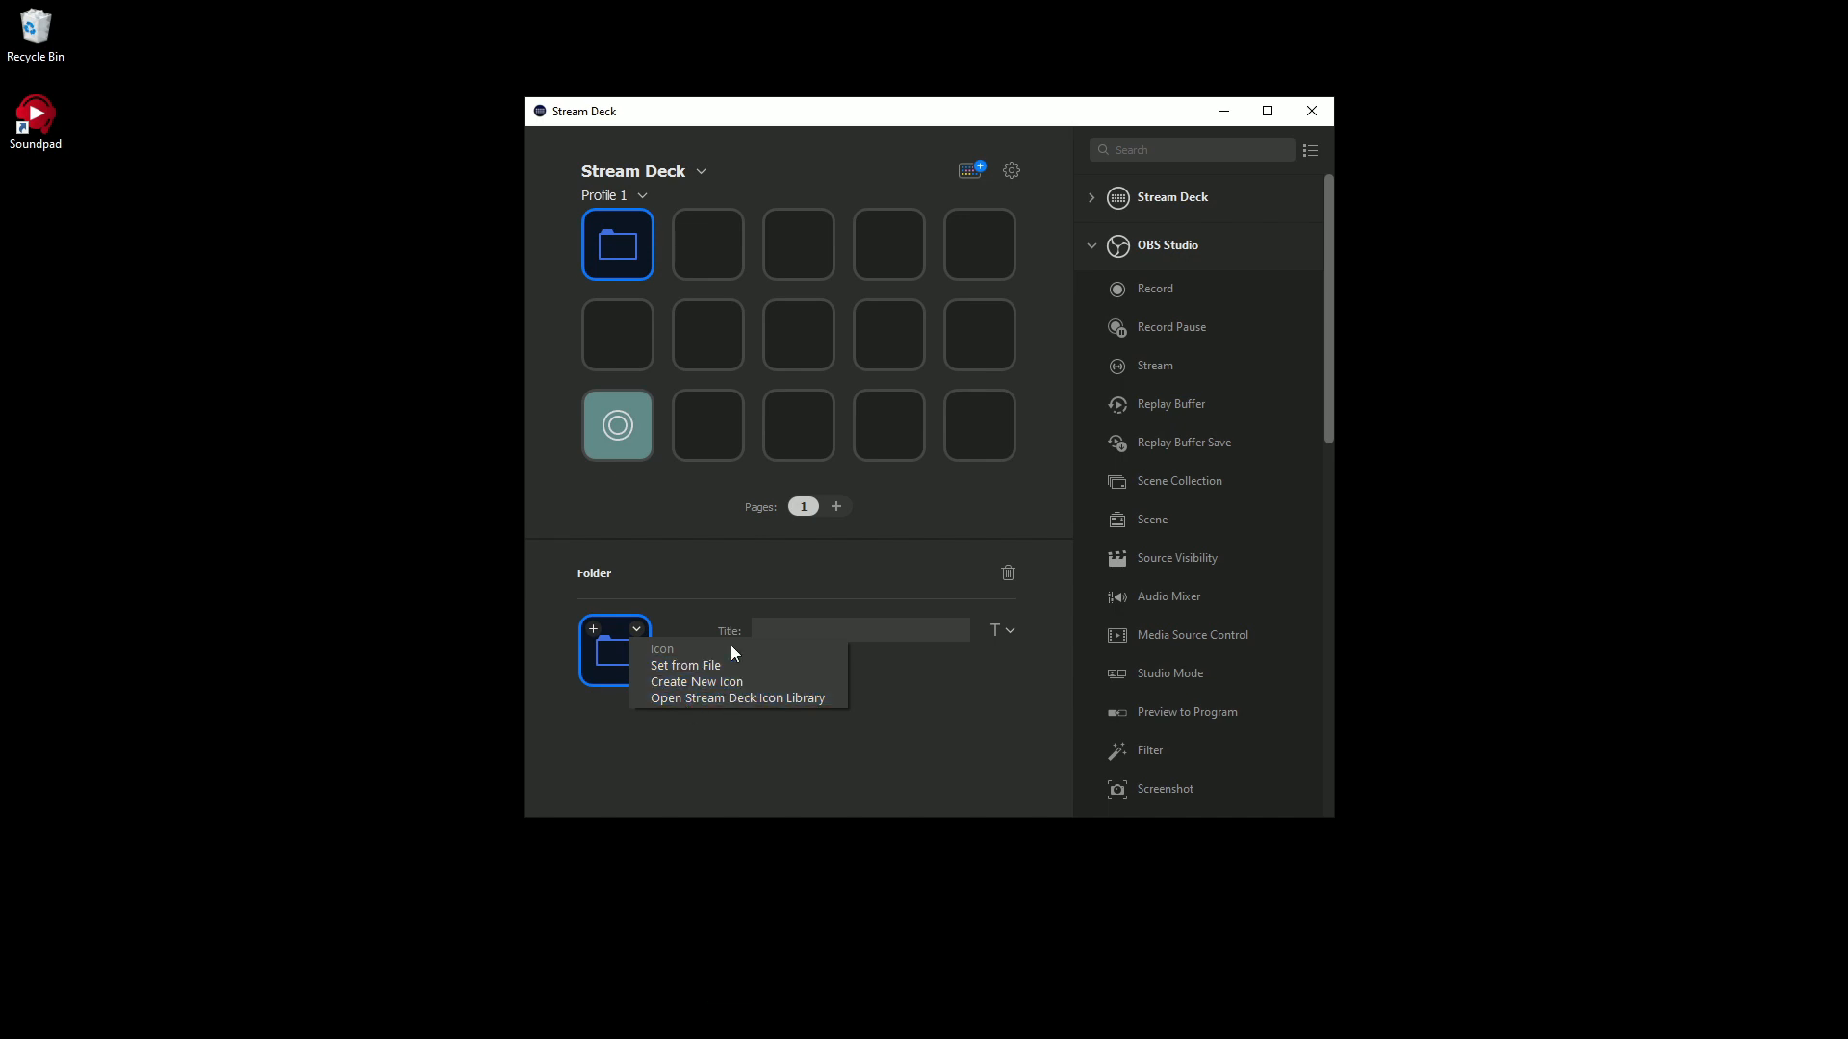
left_click(651, 518)
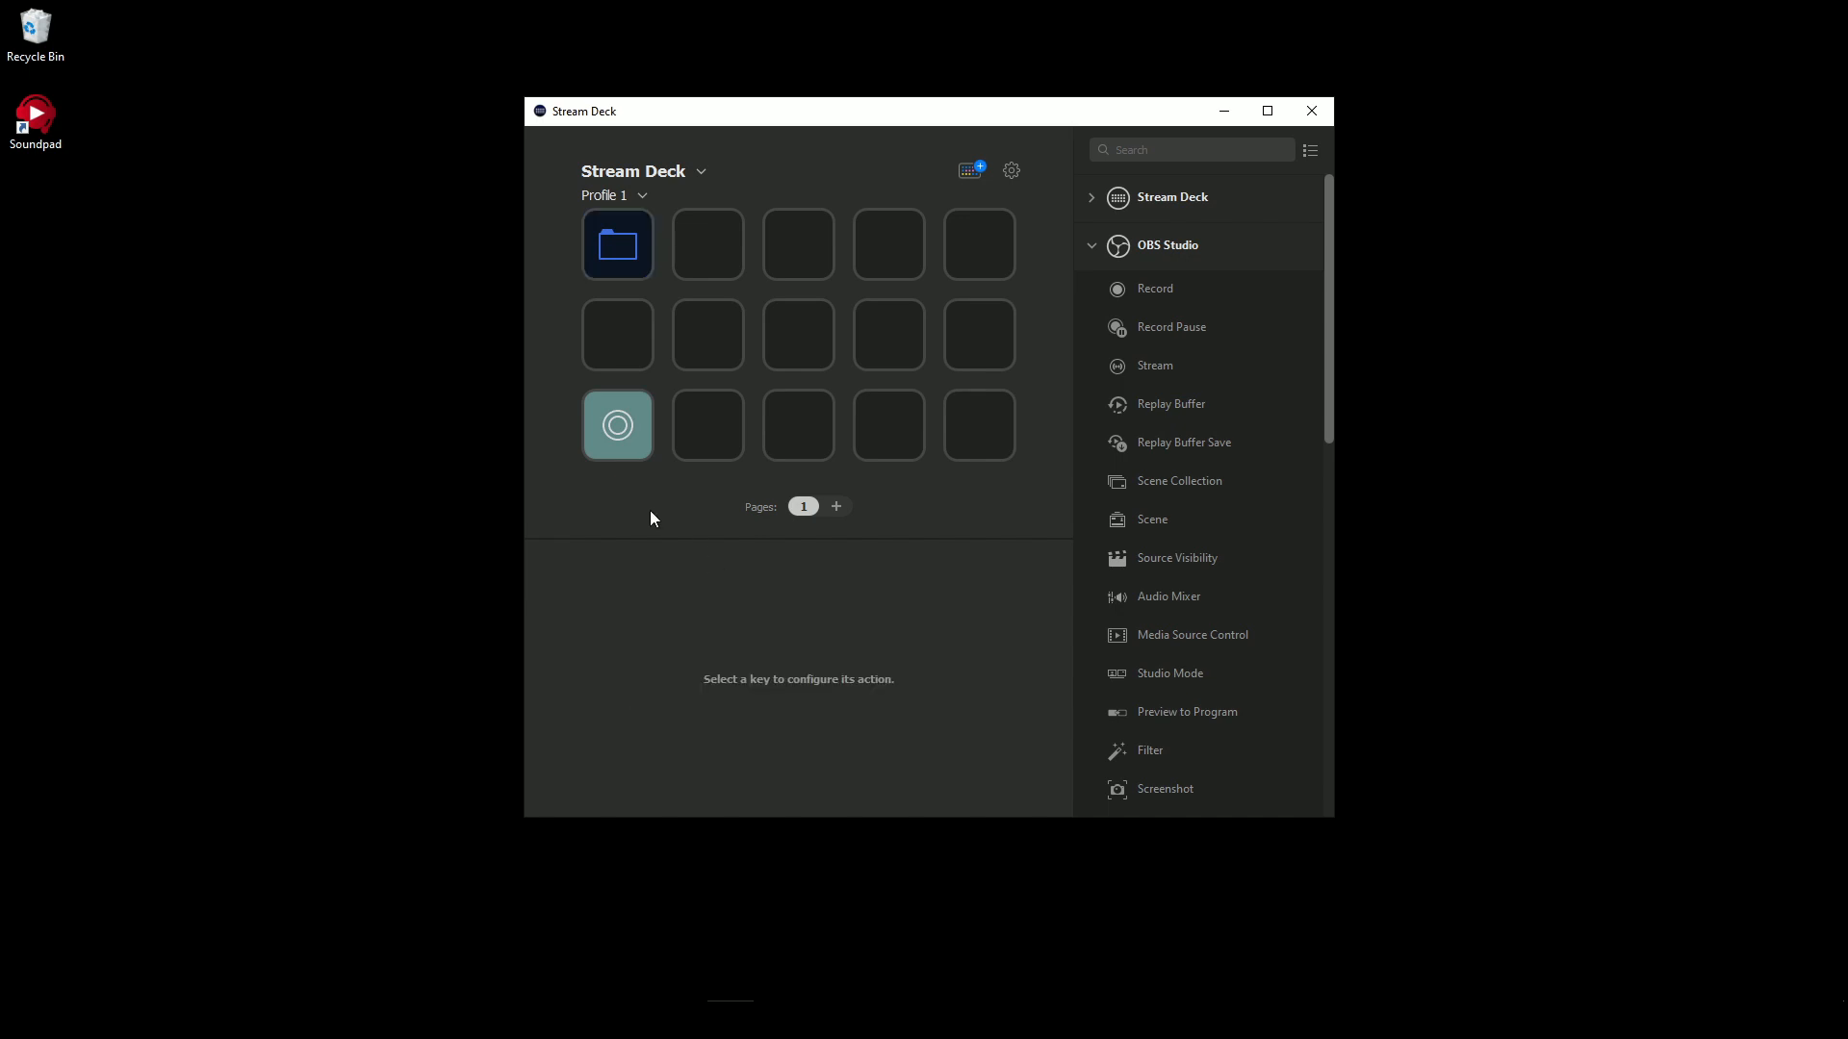
- Create a multi action on the centre key, view its empty action list, and return to the key grid
right_click(792, 328)
left_click(824, 366)
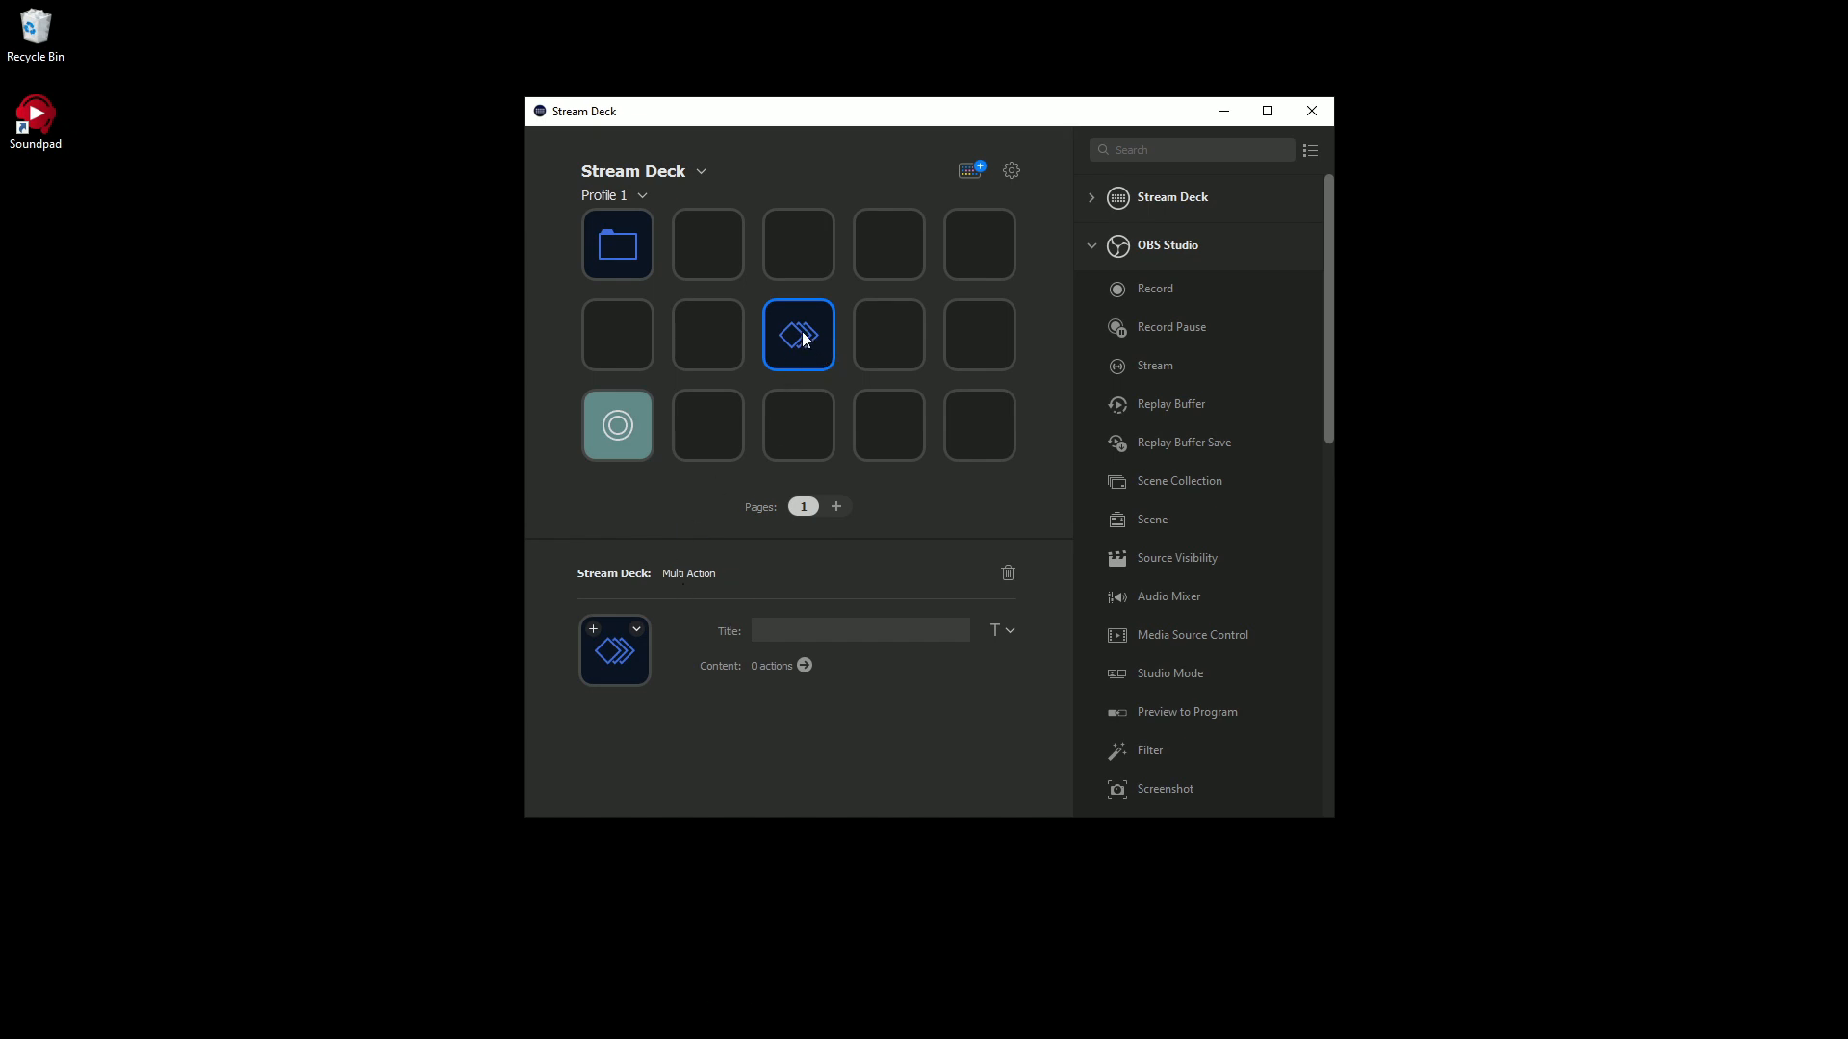
double_click(803, 337)
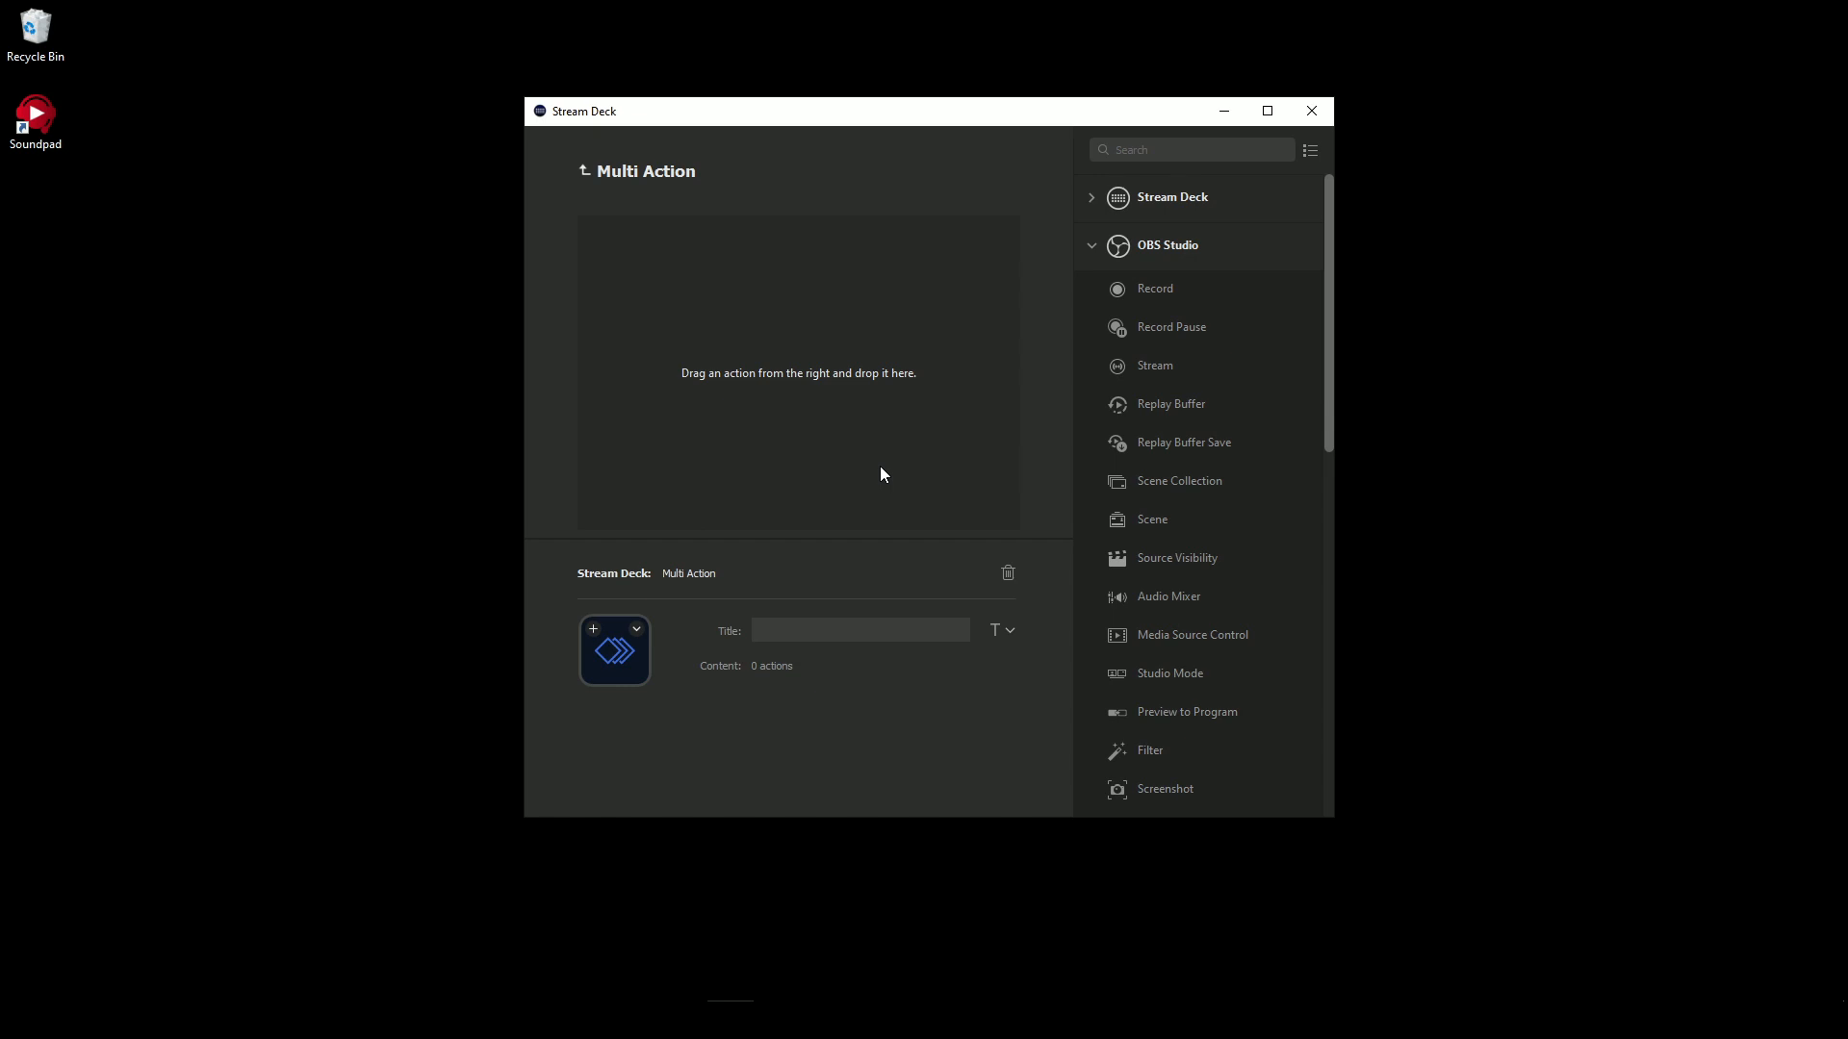
left_click(585, 173)
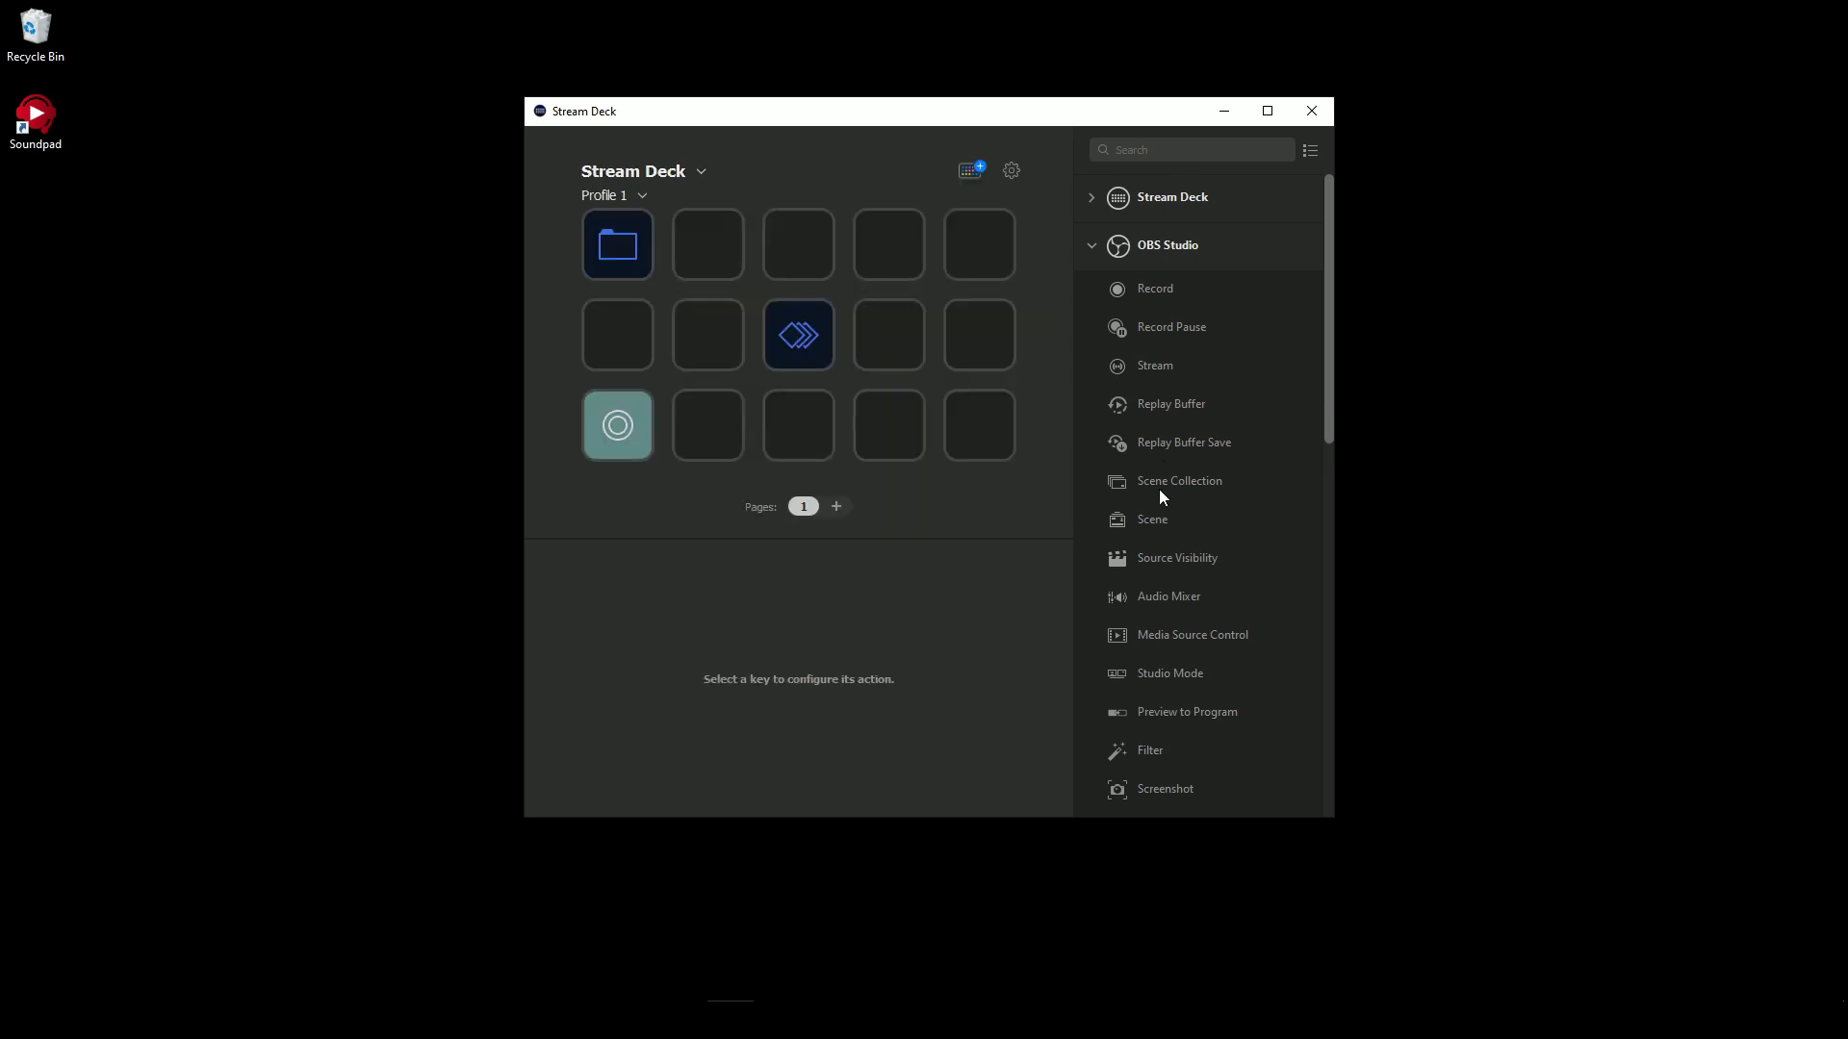
- Add a Timer action to the key below the multi action and edit its duration
scroll(1158, 481, "down", 3)
scroll(1149, 432, "up", 3)
left_click(1156, 204)
left_click_drag(1152, 435, 812, 449)
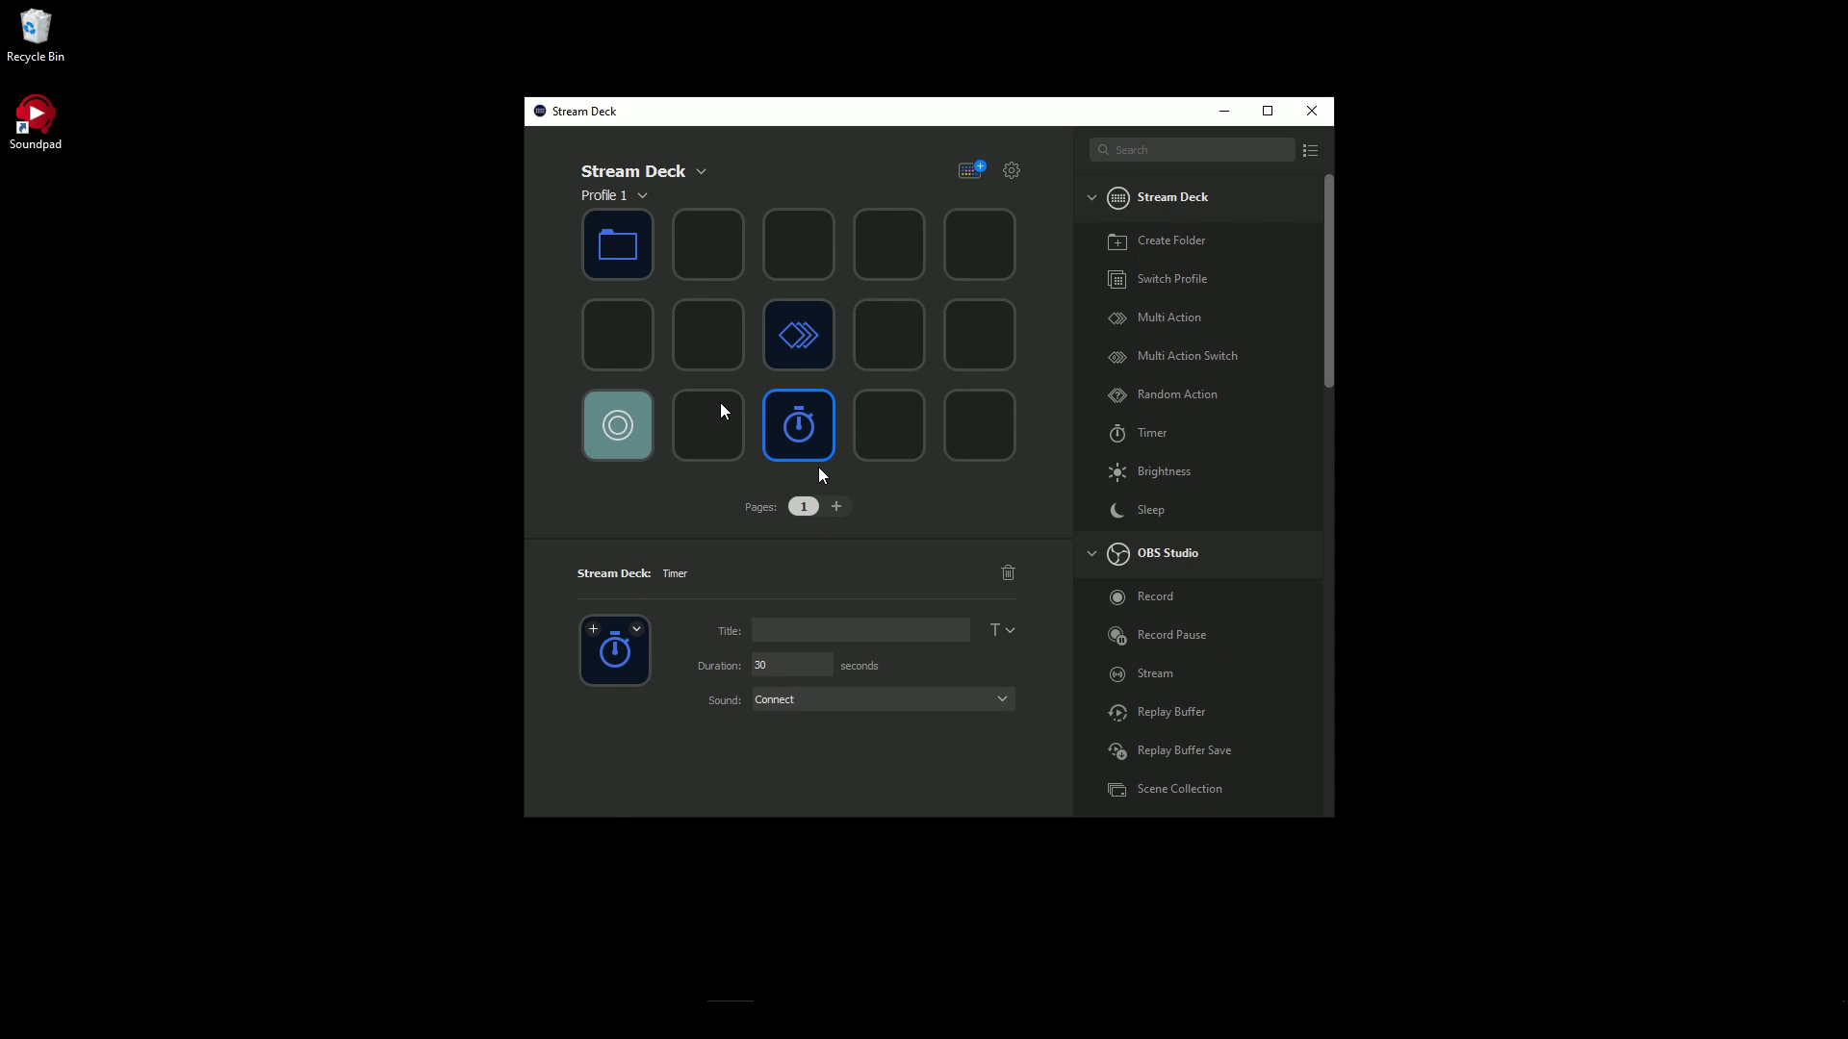
left_click(789, 671)
type("0")
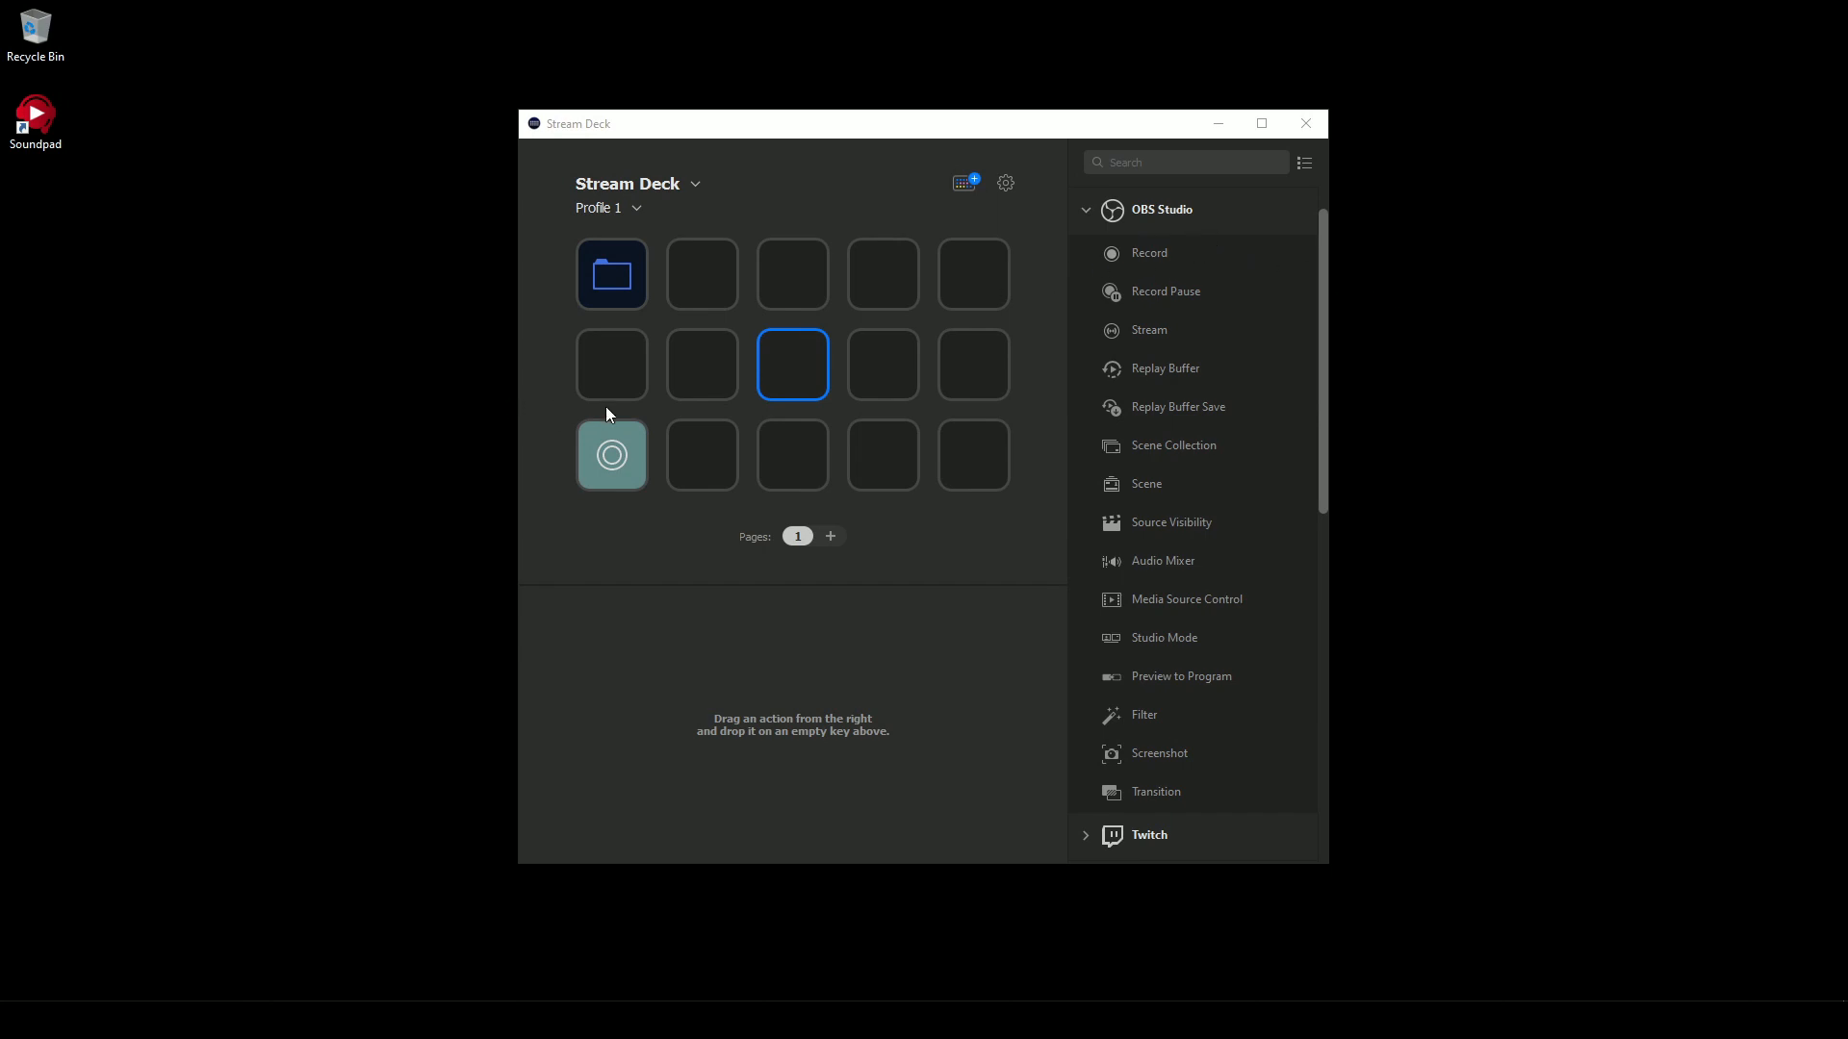
- Try an OBS Stream action on the key above Record and a Scene action set to Starting in the middle row
left_click(601, 439)
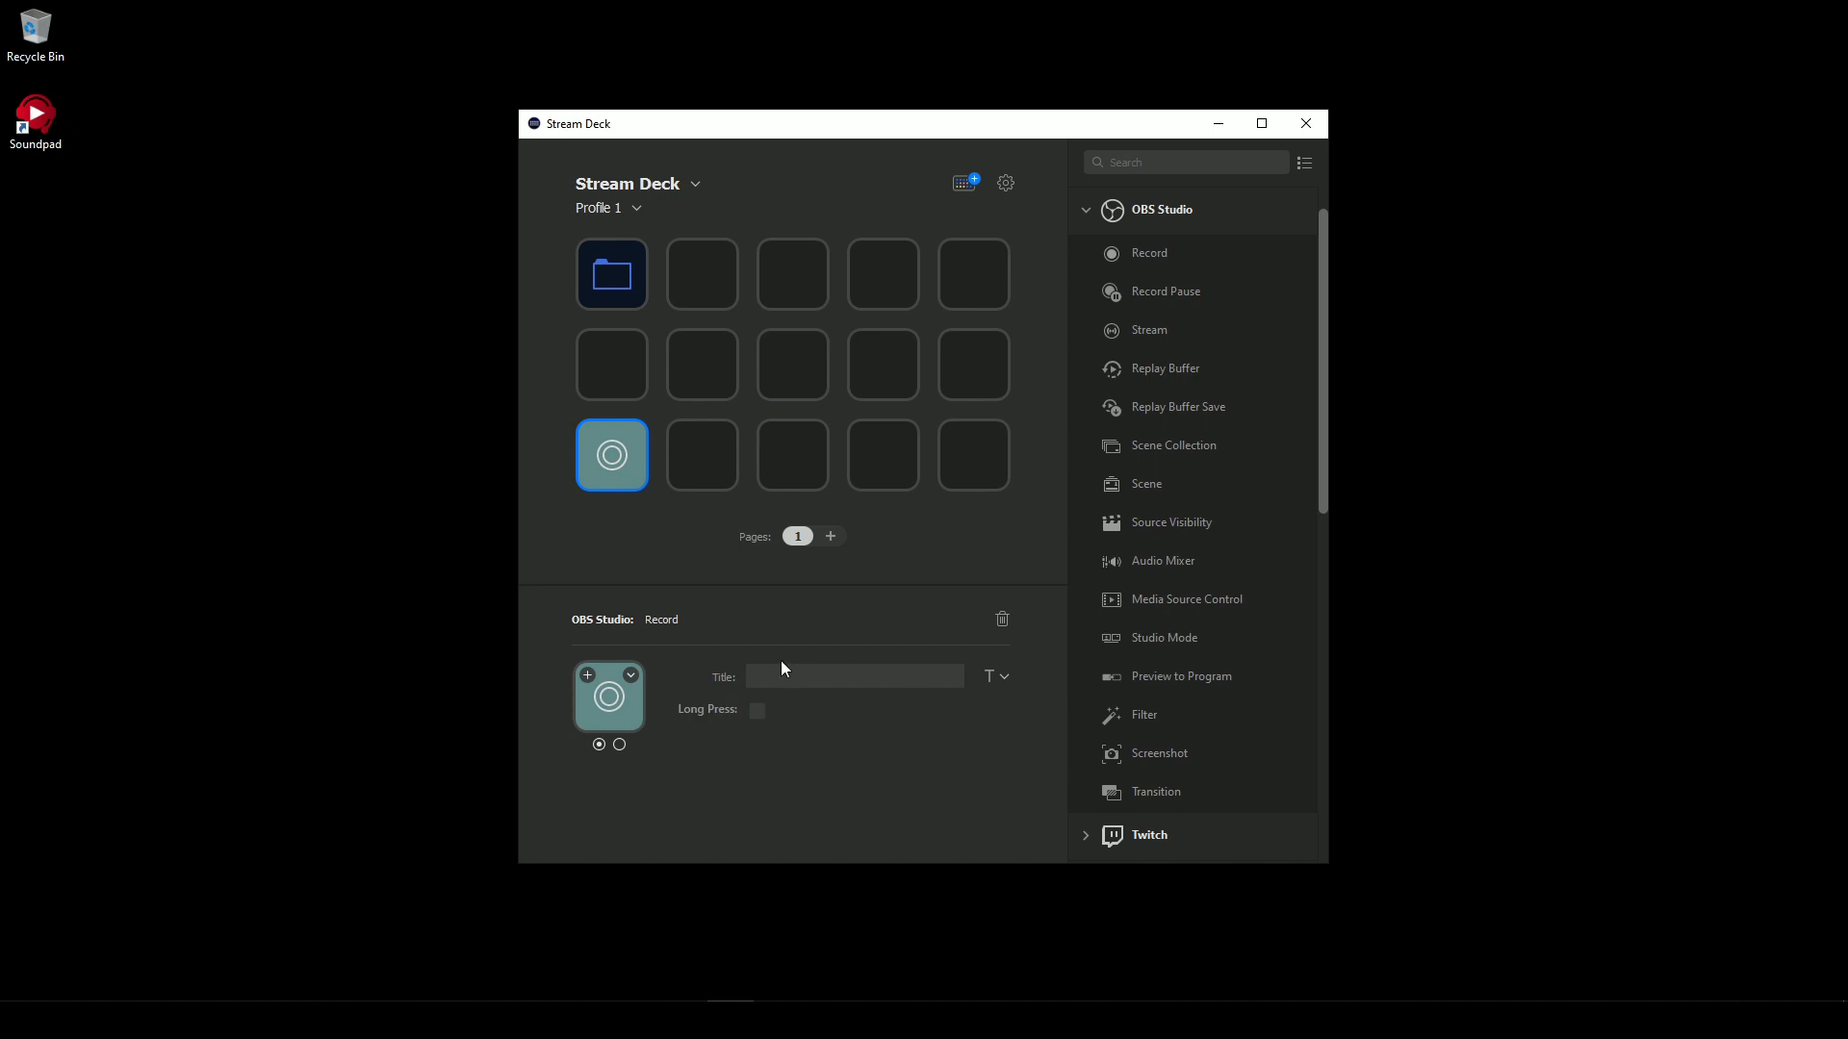
left_click_drag(1115, 337, 621, 364)
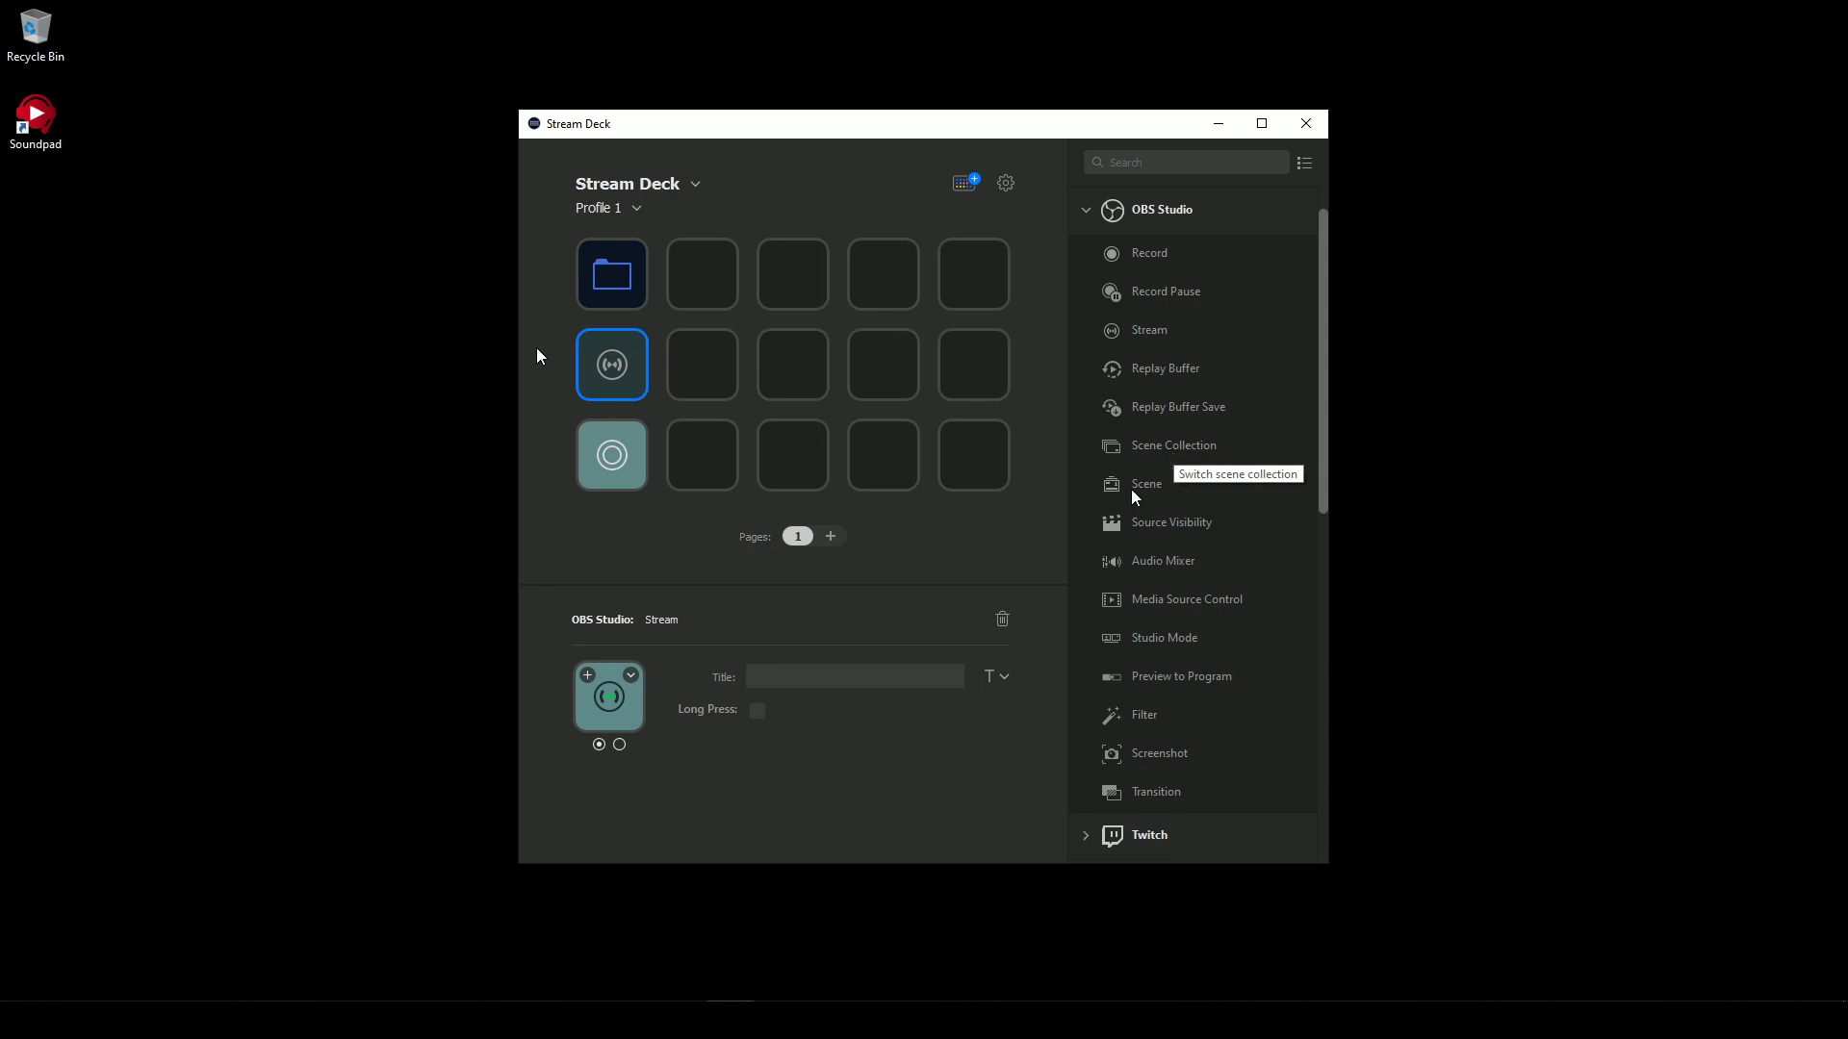
left_click_drag(1156, 489, 882, 384)
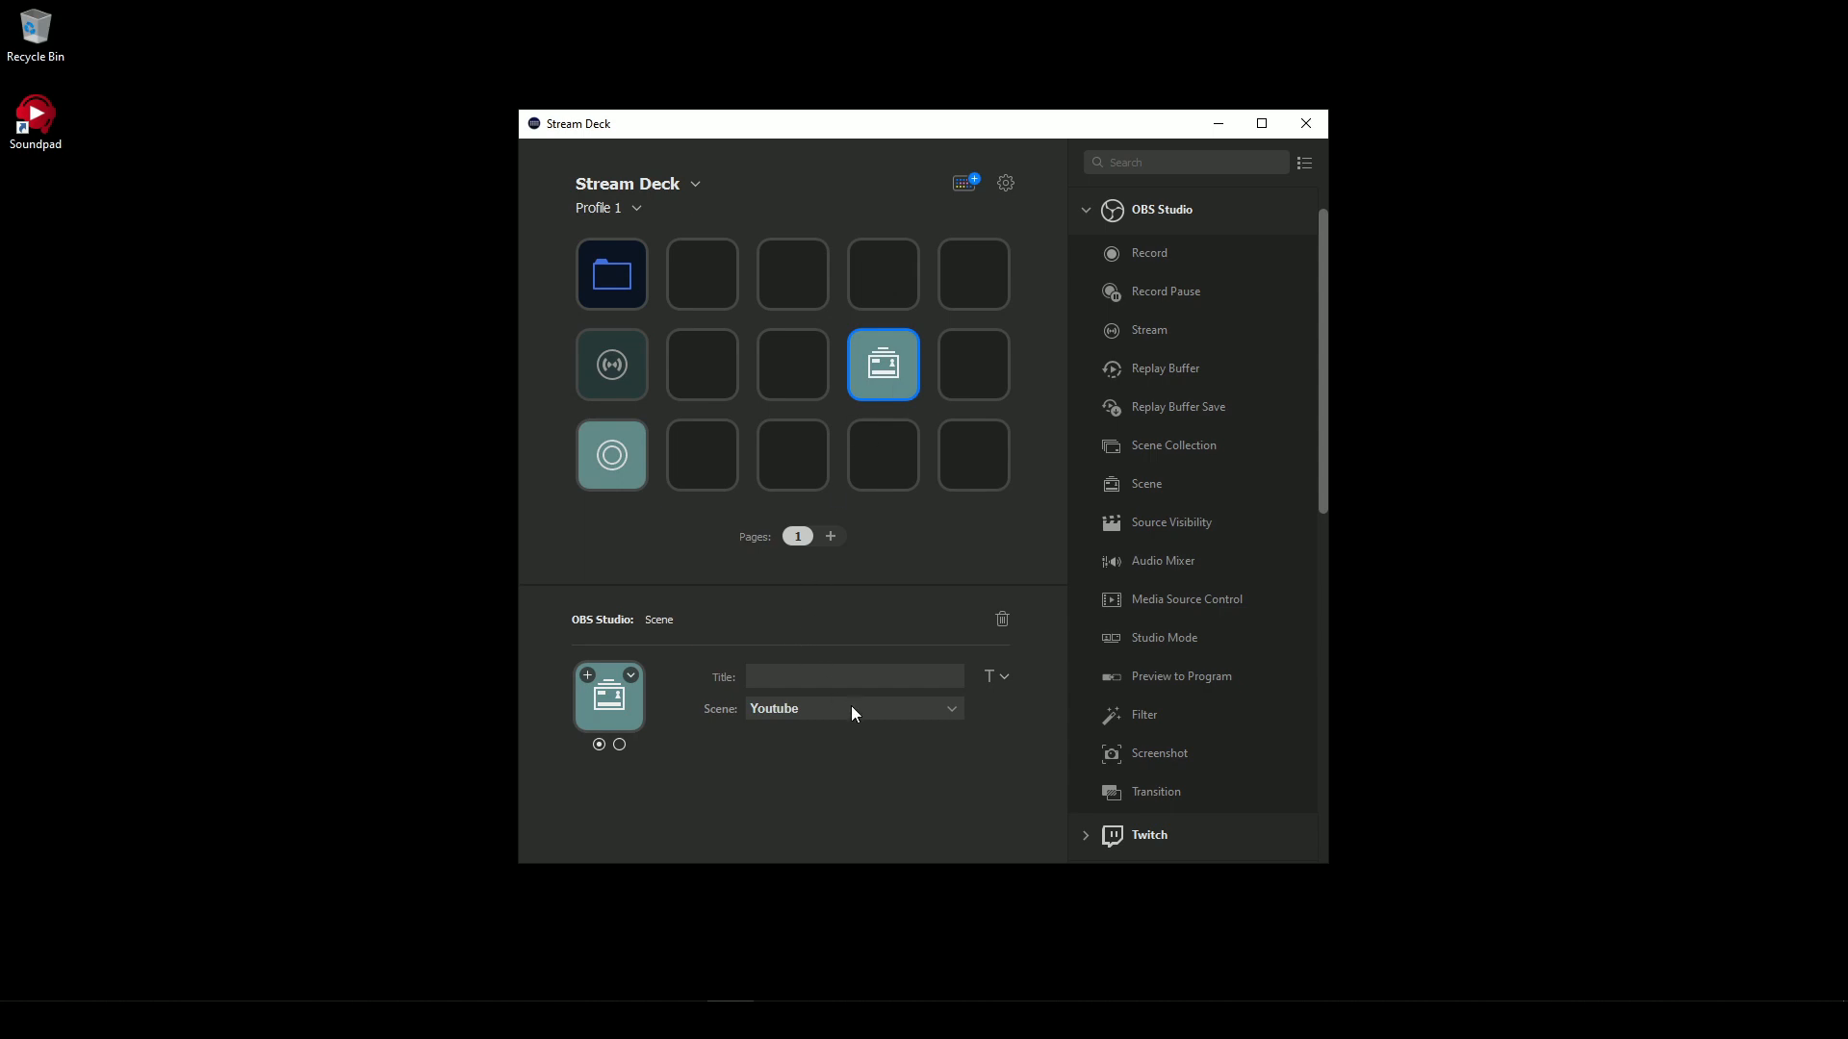
left_click(850, 710)
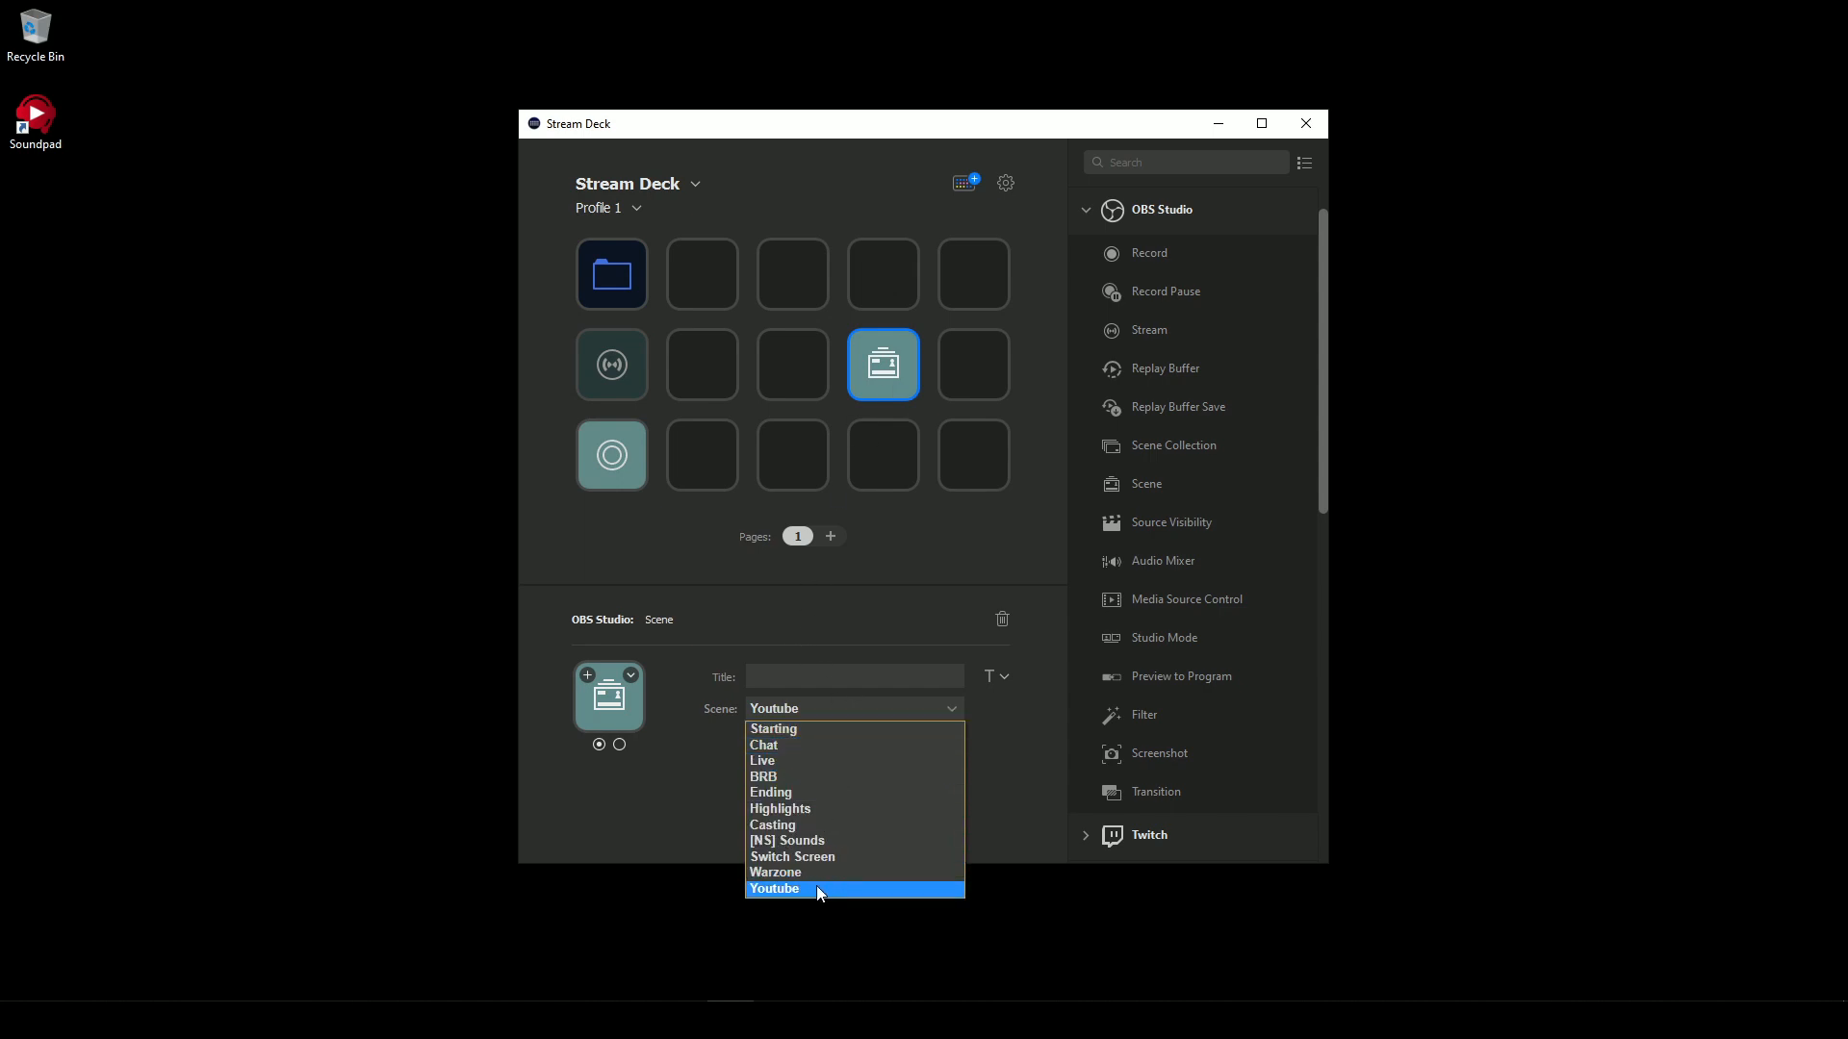
left_click(837, 734)
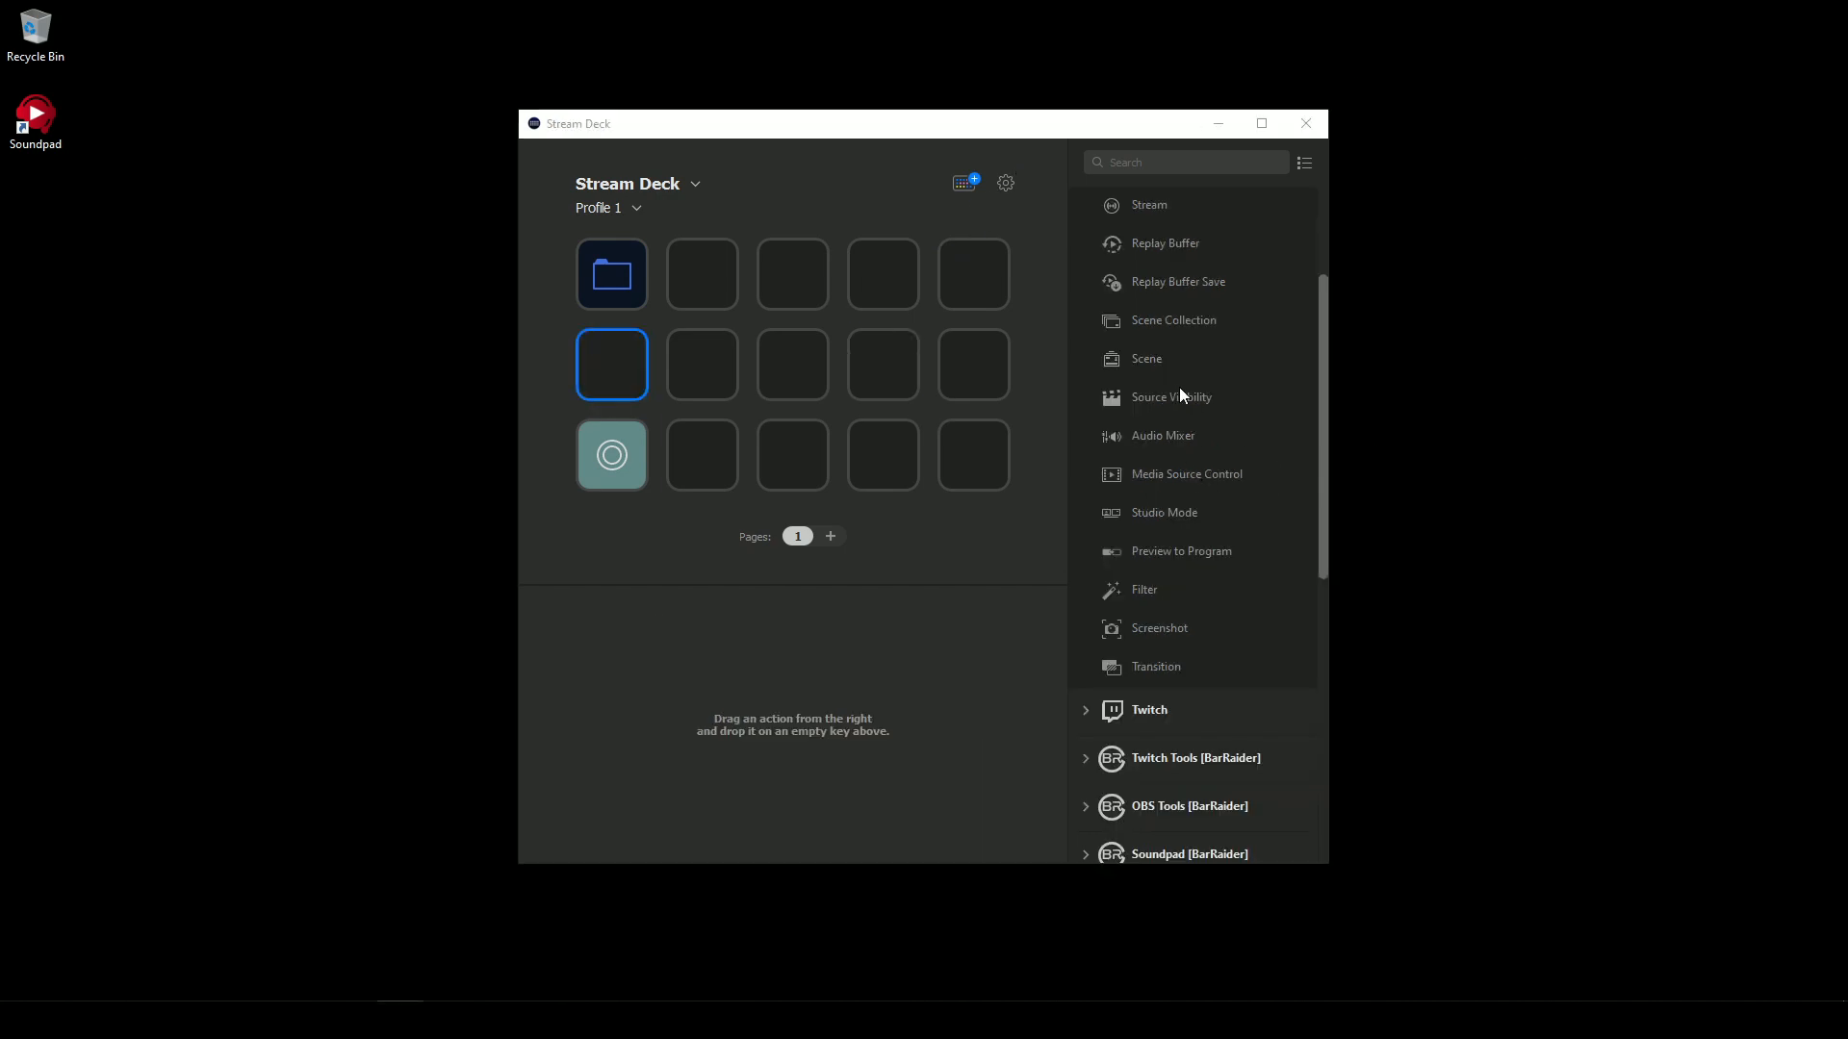
- Try an OBS Source Visibility action on the fourth key of the middle row, choosing its scene and source
left_click_drag(1180, 389, 883, 364)
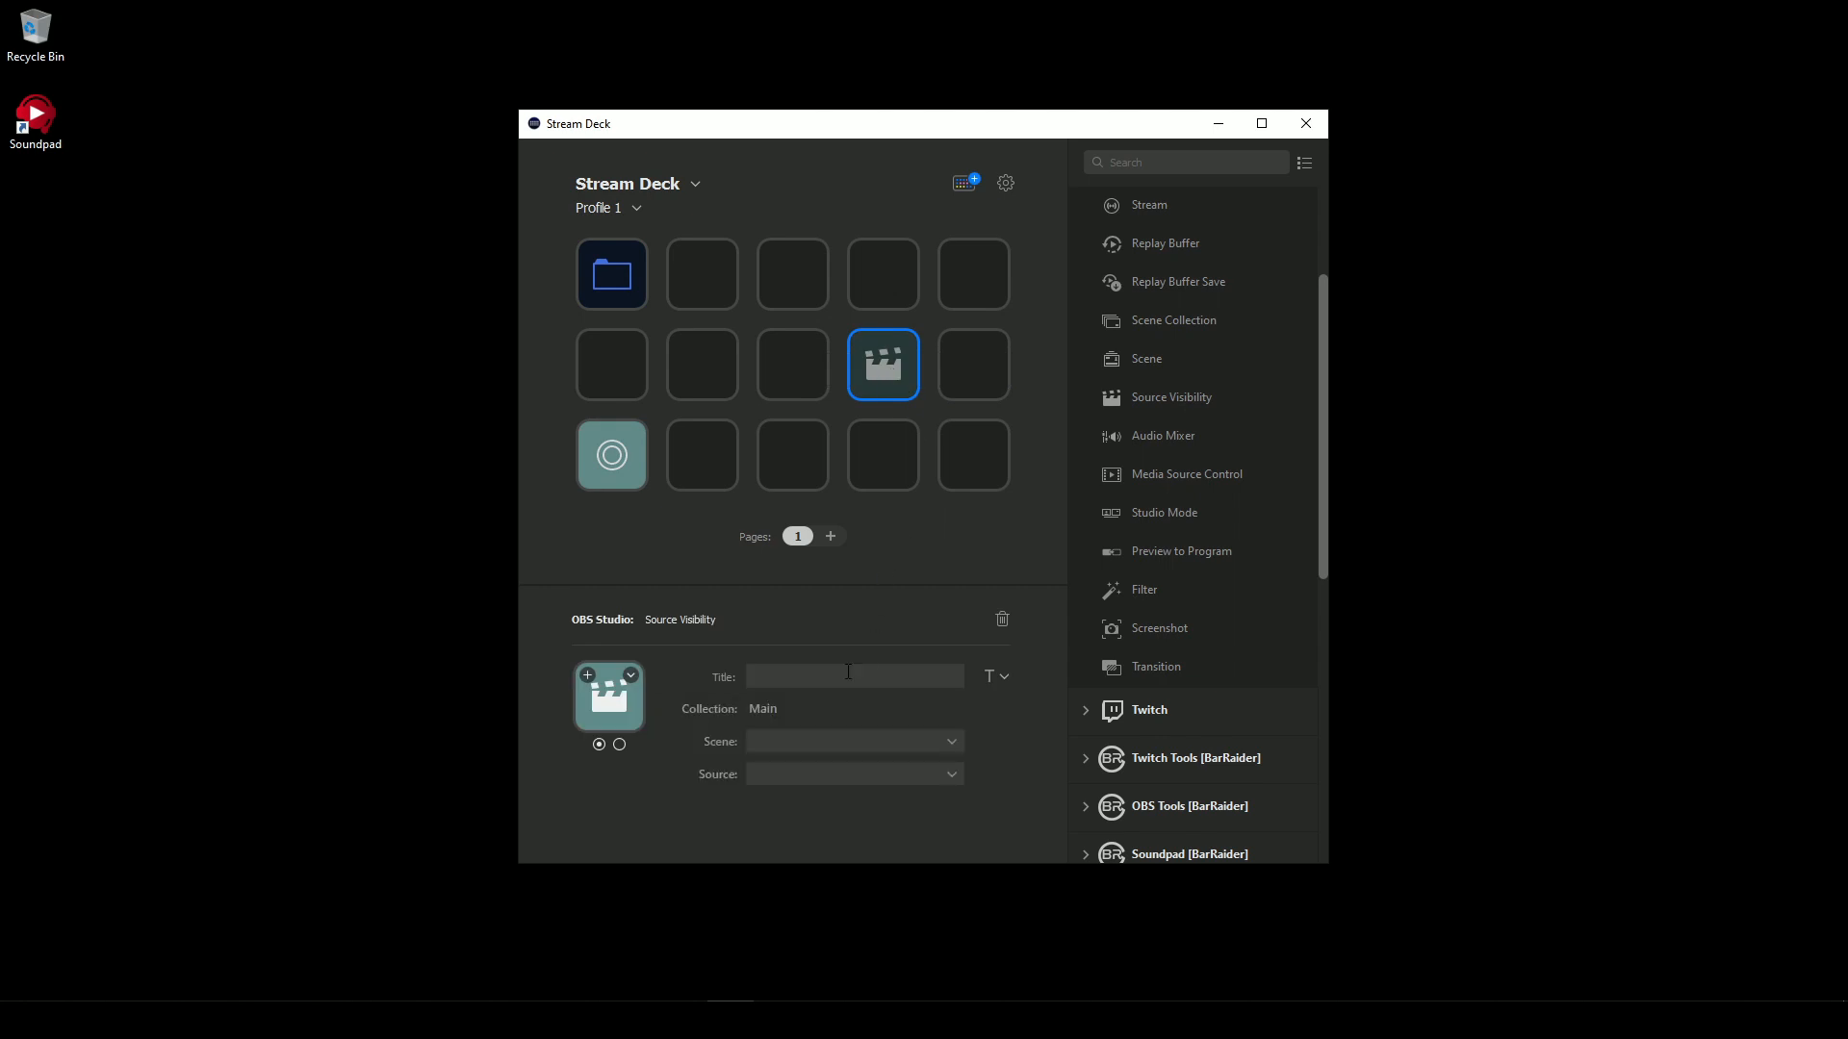
left_click(826, 743)
left_click(809, 917)
left_click(903, 782)
left_click(824, 799)
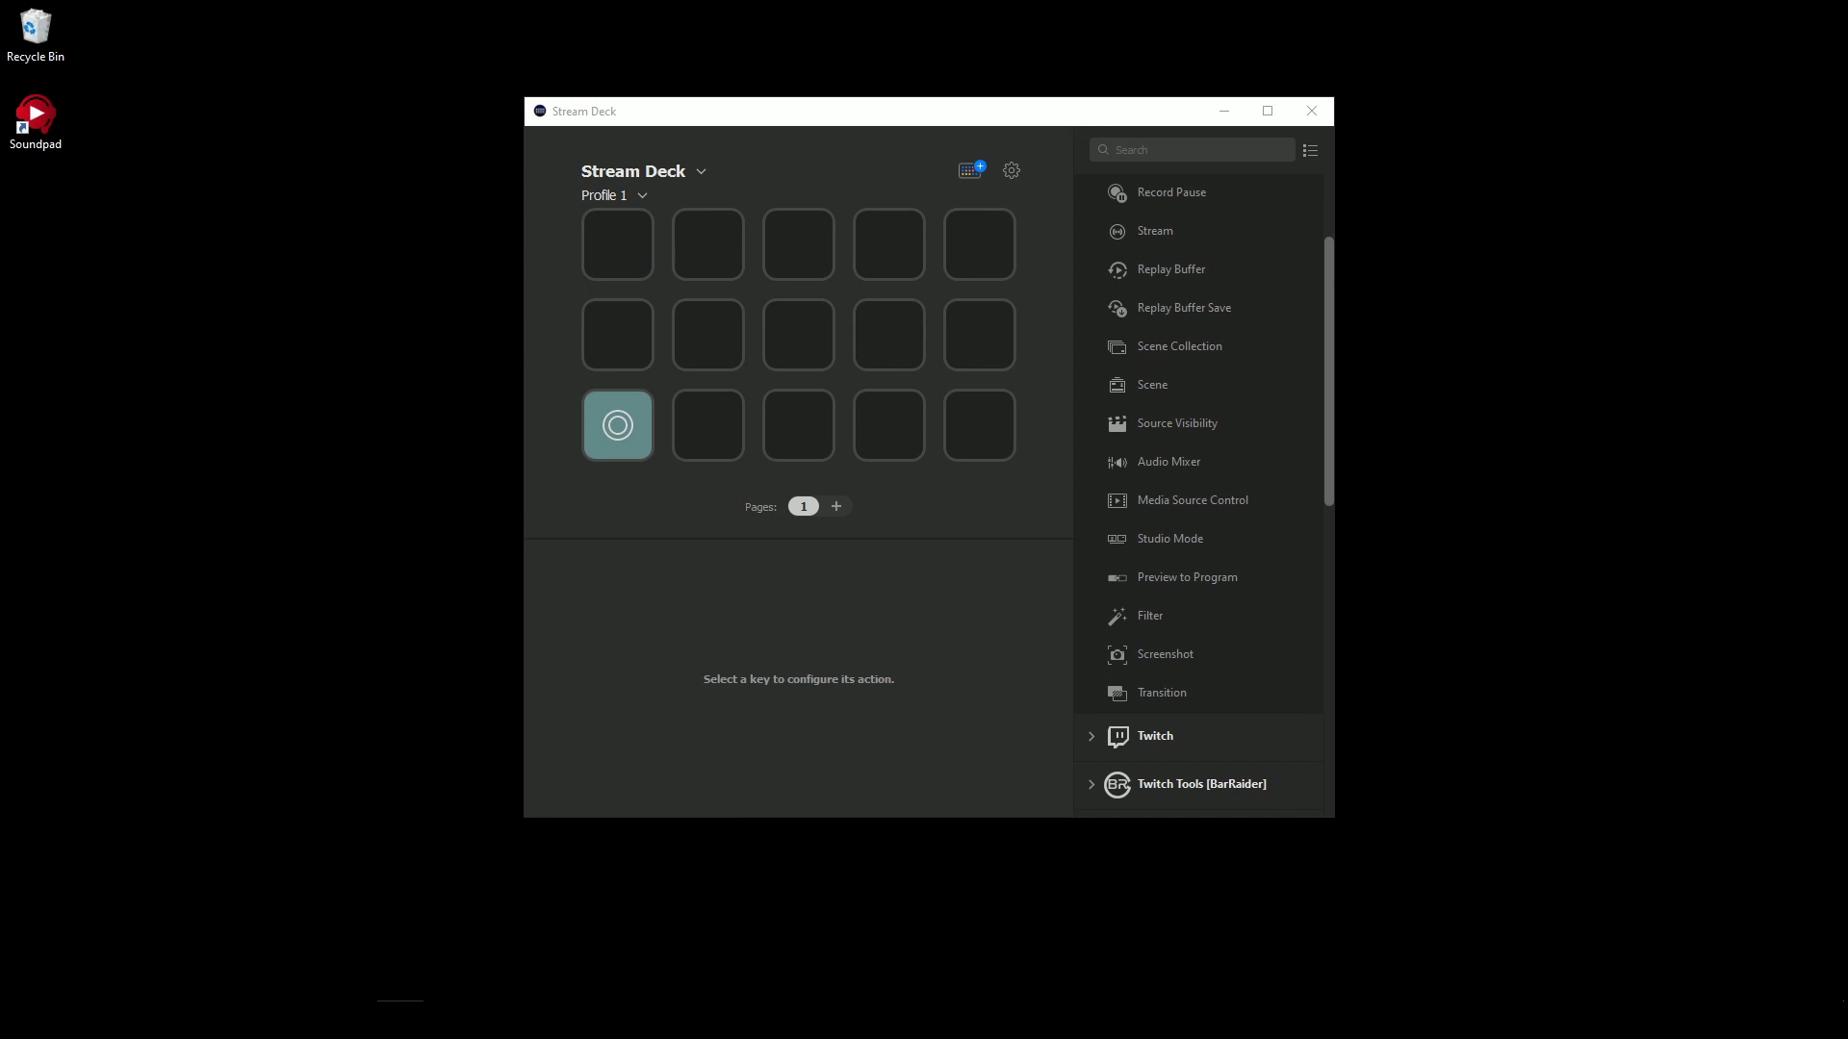
- Create a folder titled OBS on the first key of the main page and open it
right_click(591, 240)
left_click(616, 251)
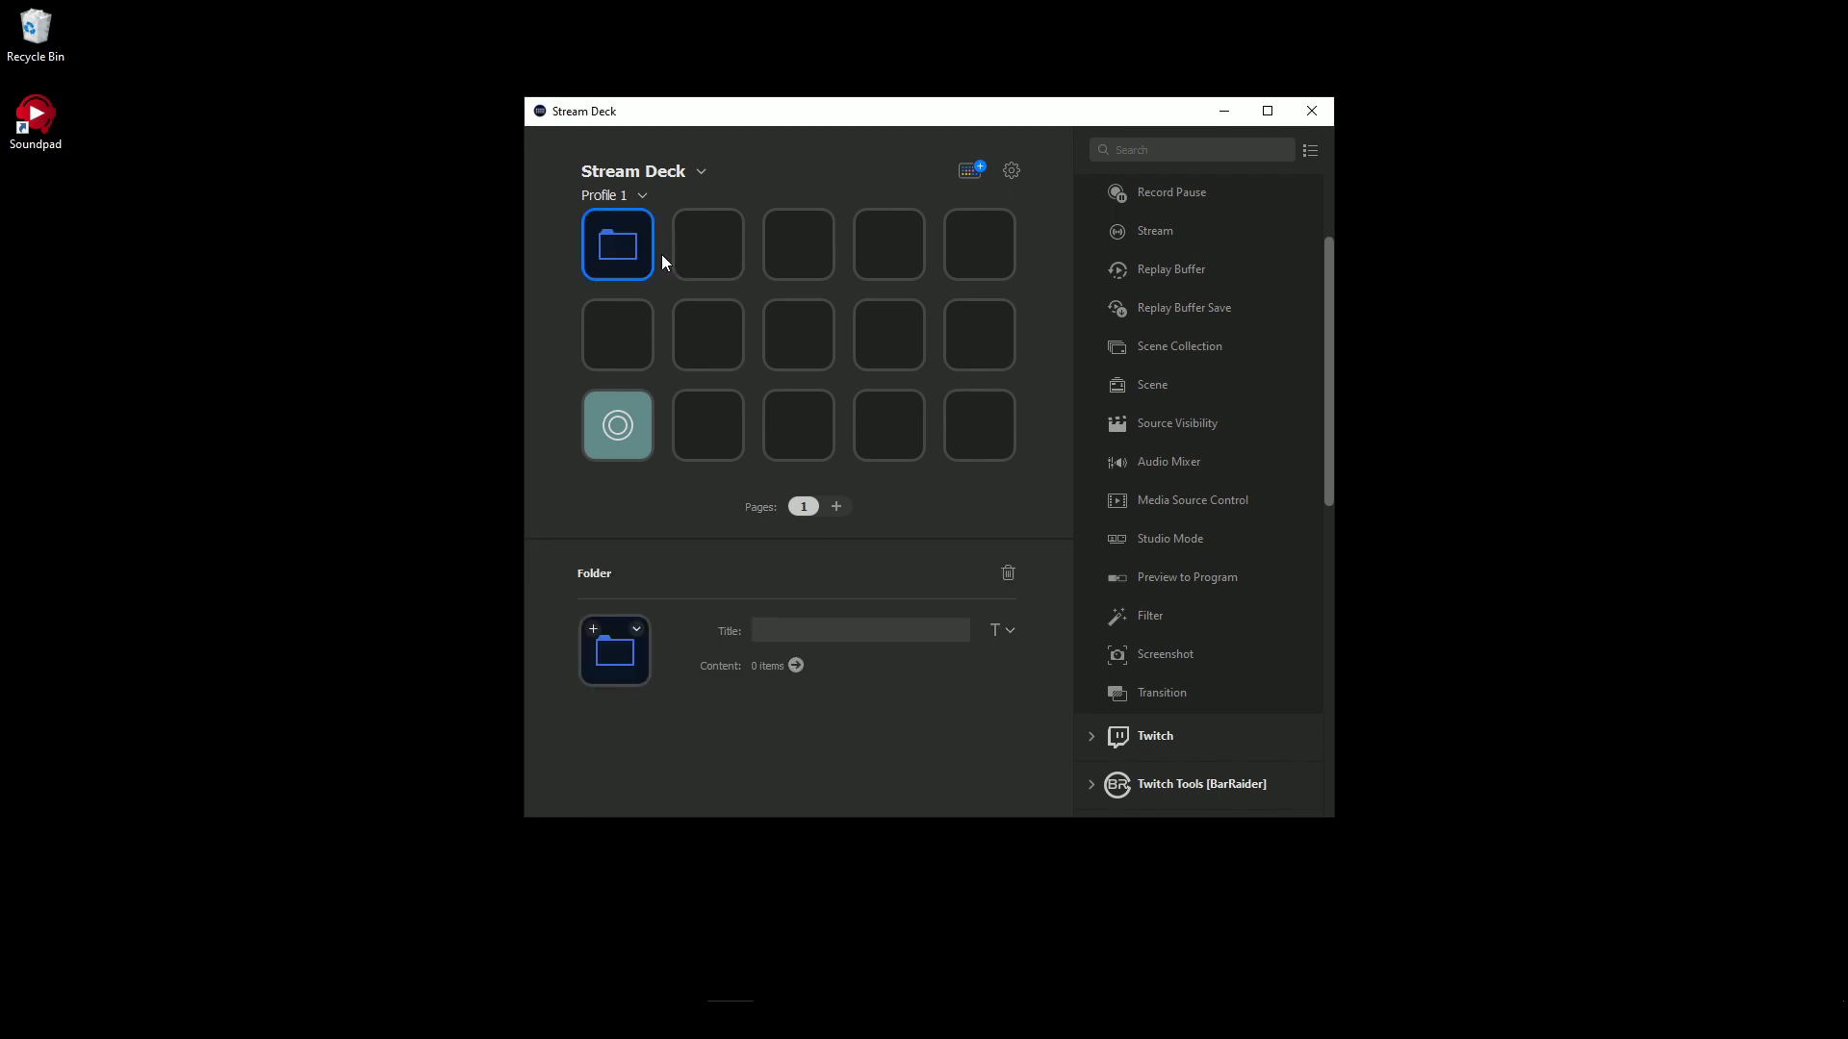
type("OBS")
left_click(672, 429)
double_click(616, 246)
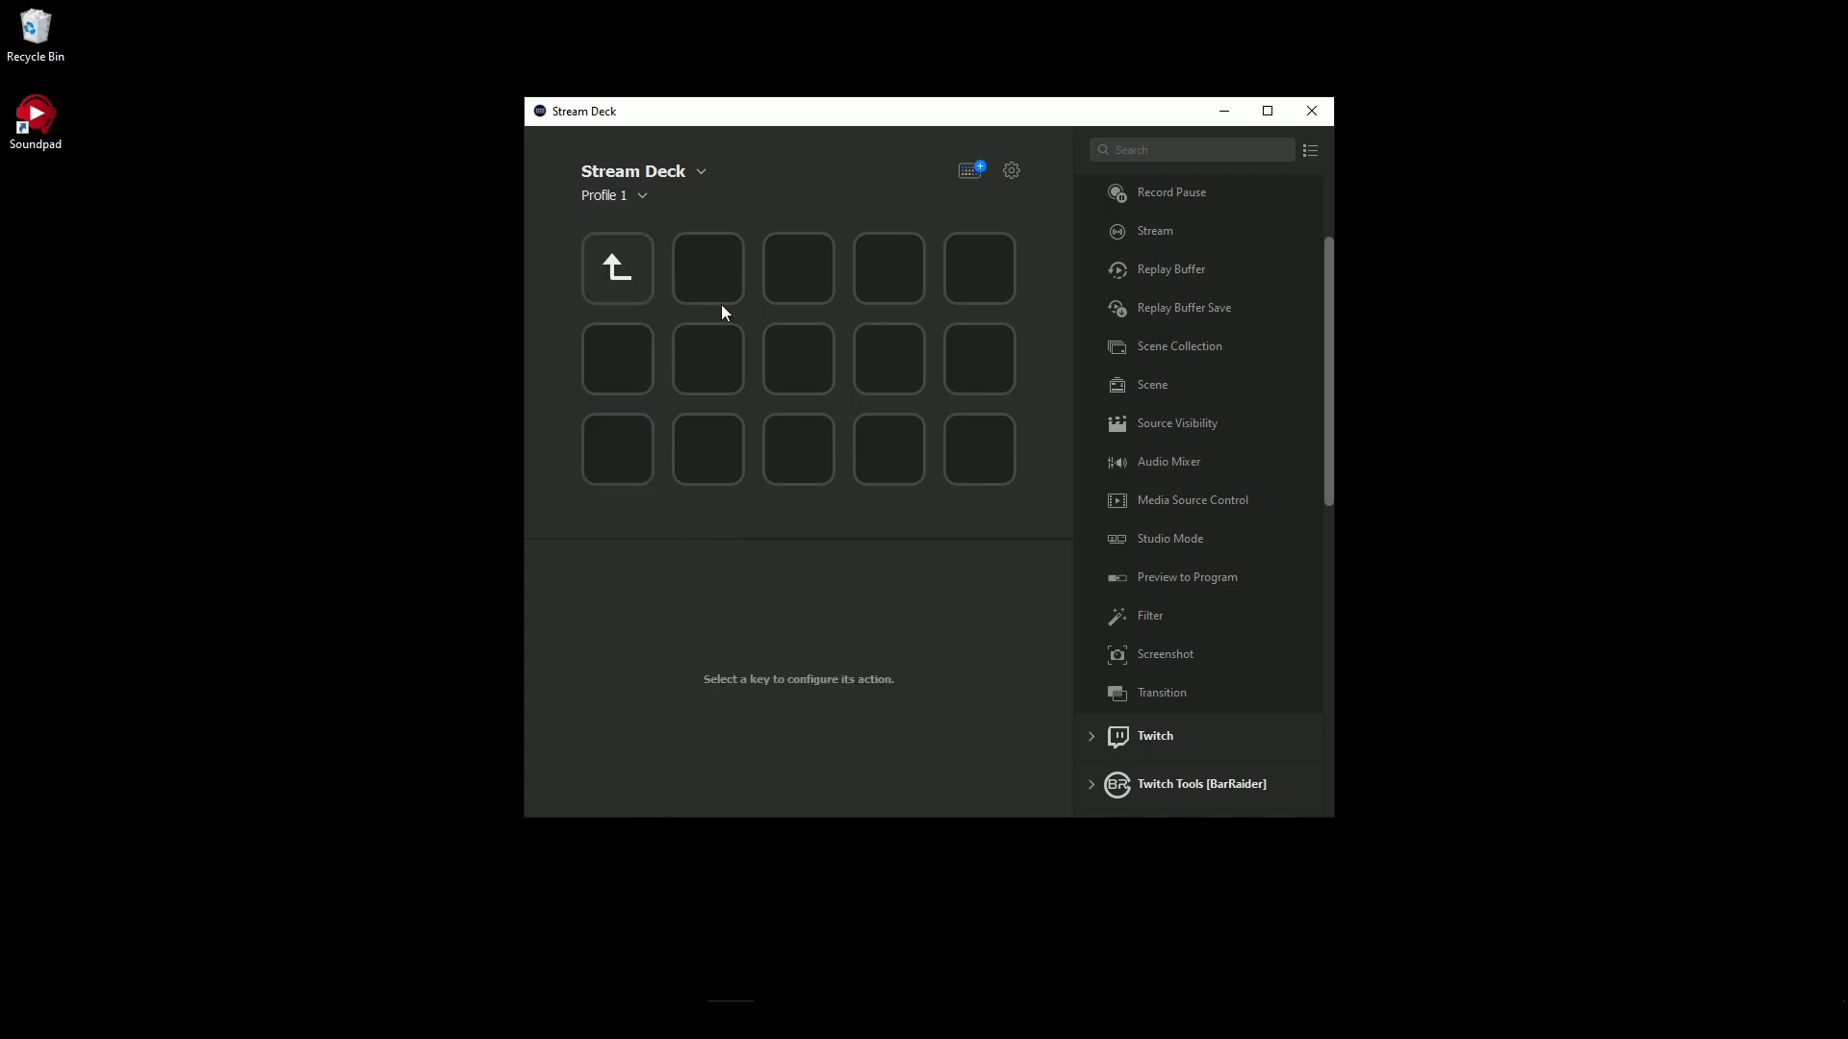
- Add OBS Scene actions for Starting and Chat to the two keys below the folder's back key
left_click_drag(1153, 385, 614, 358)
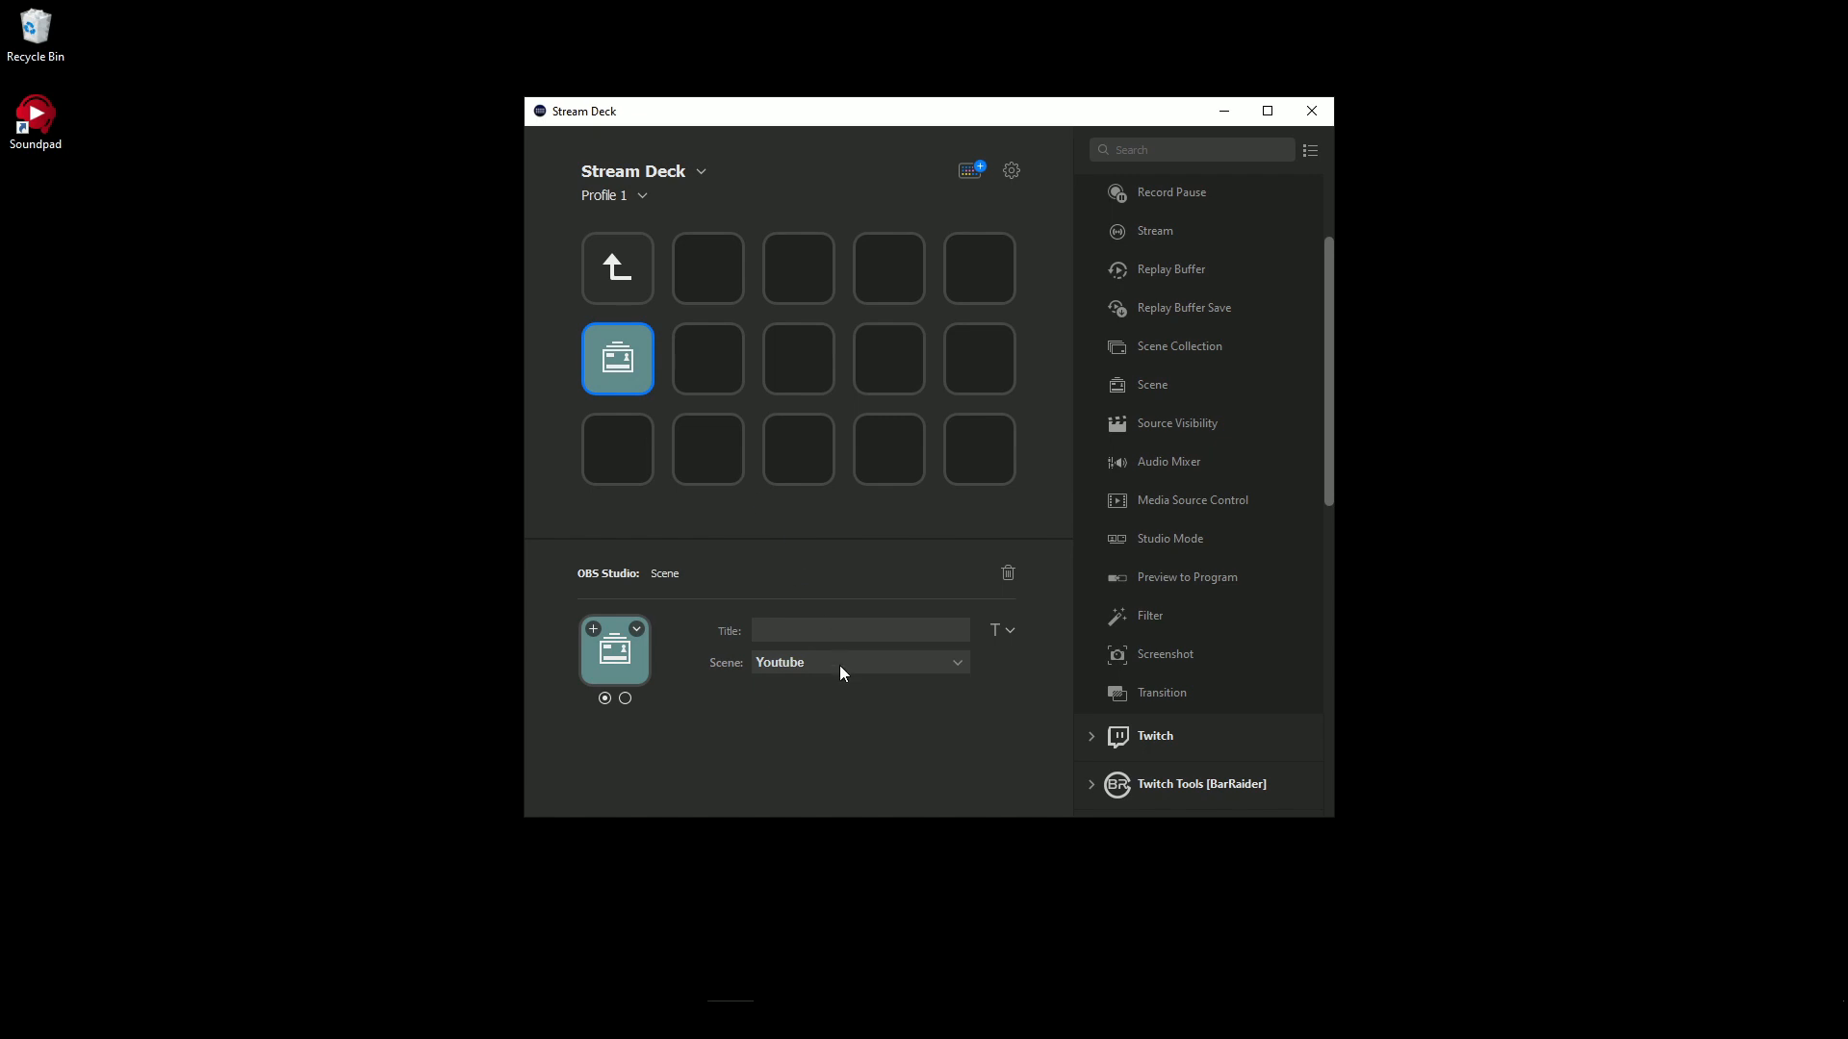
left_click(839, 663)
left_click(800, 684)
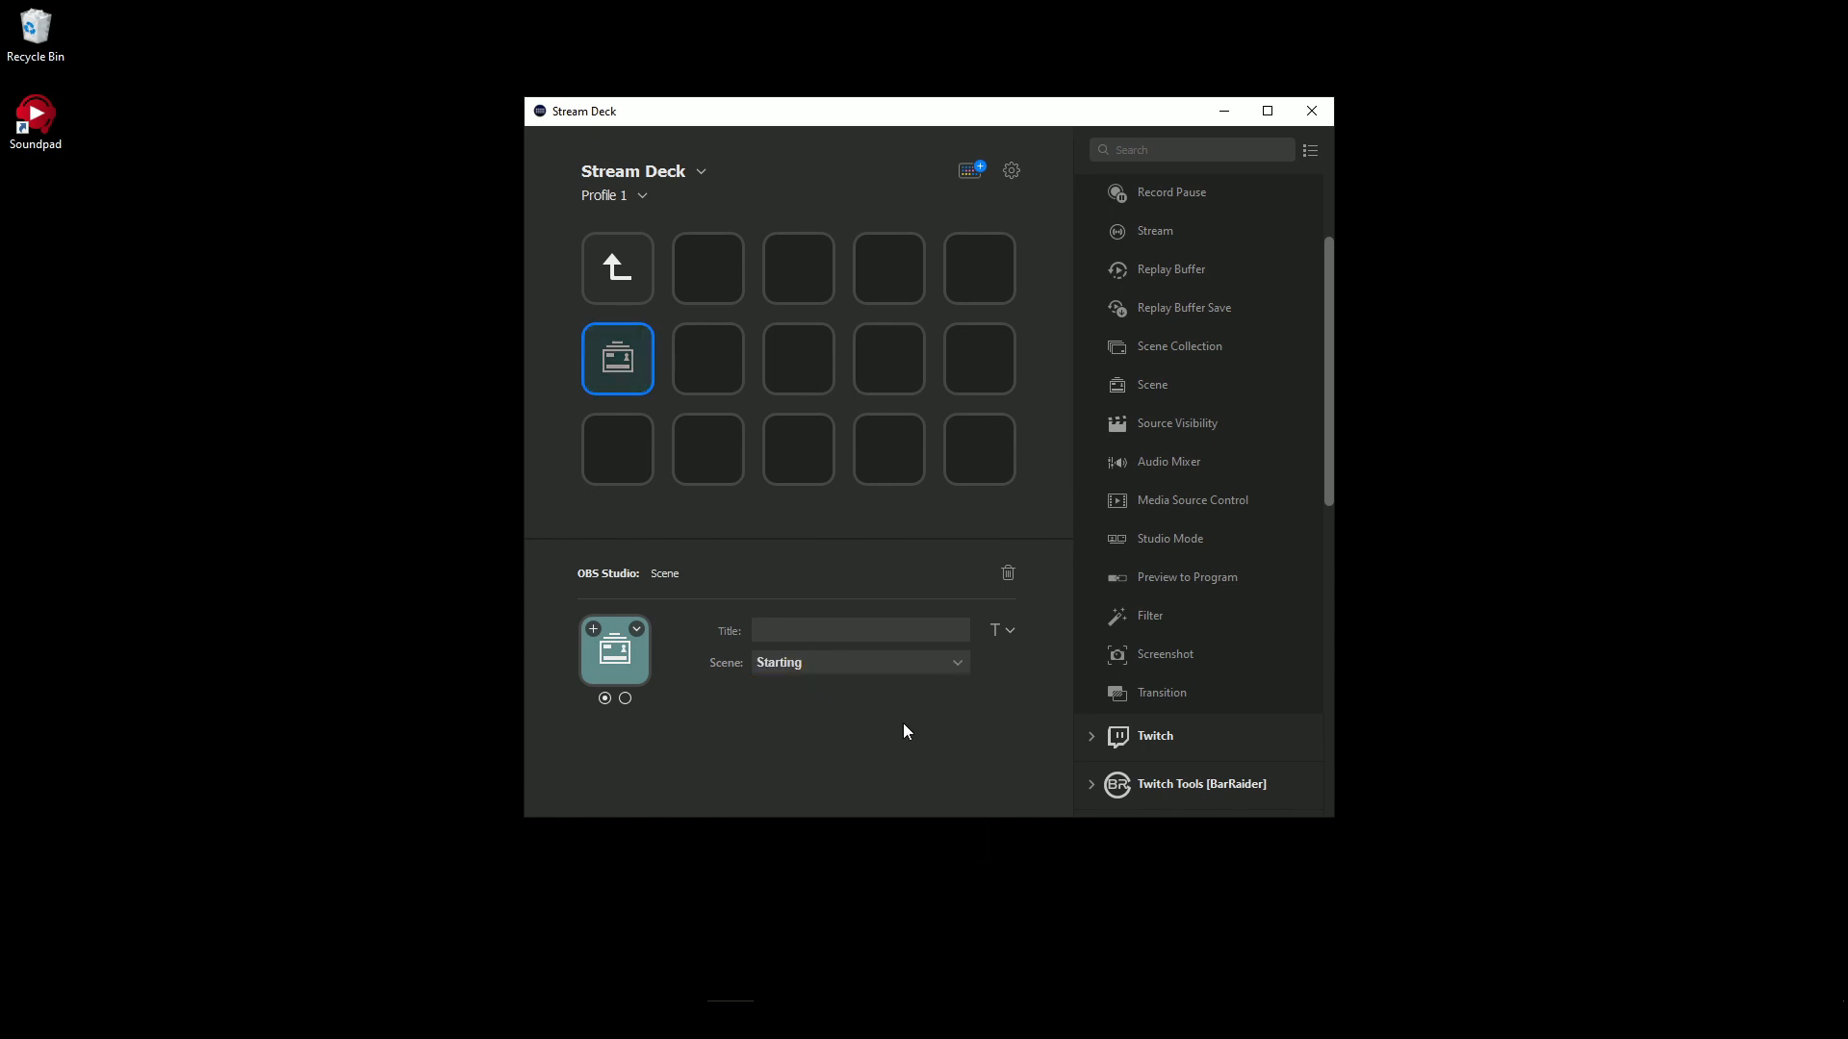
left_click_drag(1155, 385, 597, 449)
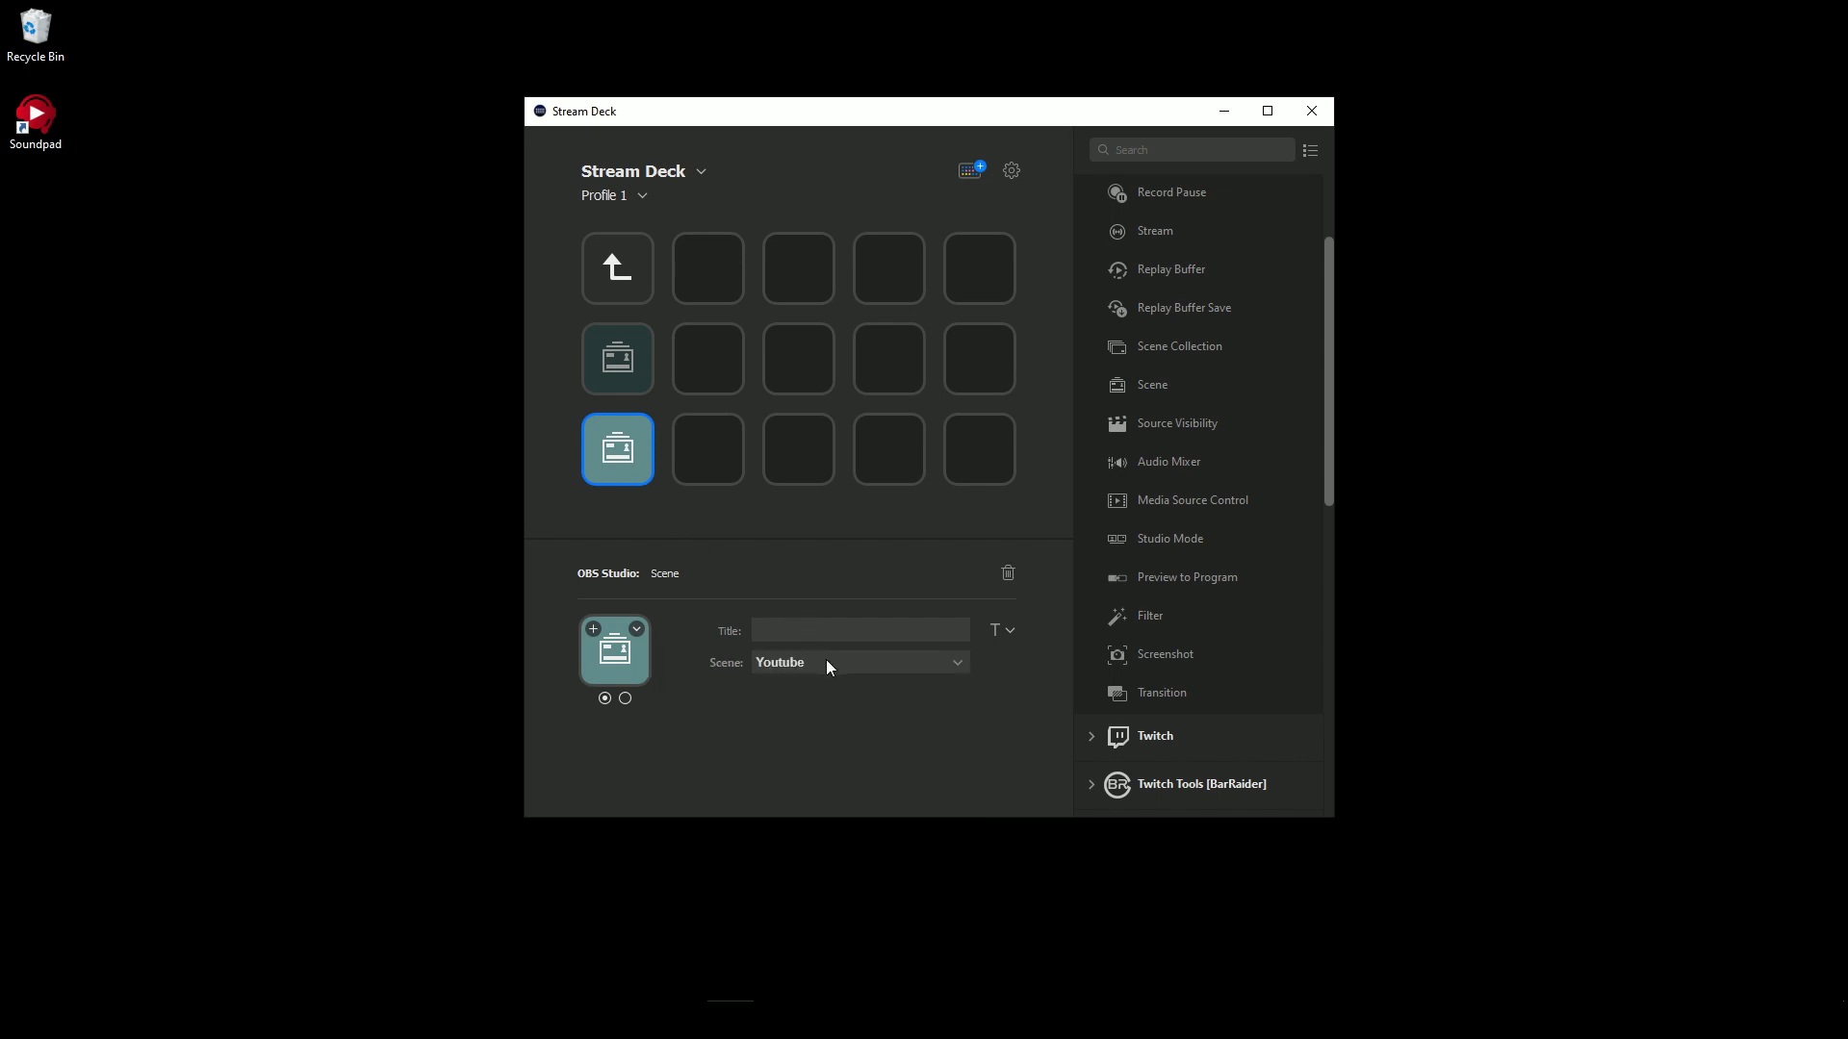
left_click(825, 663)
left_click(801, 701)
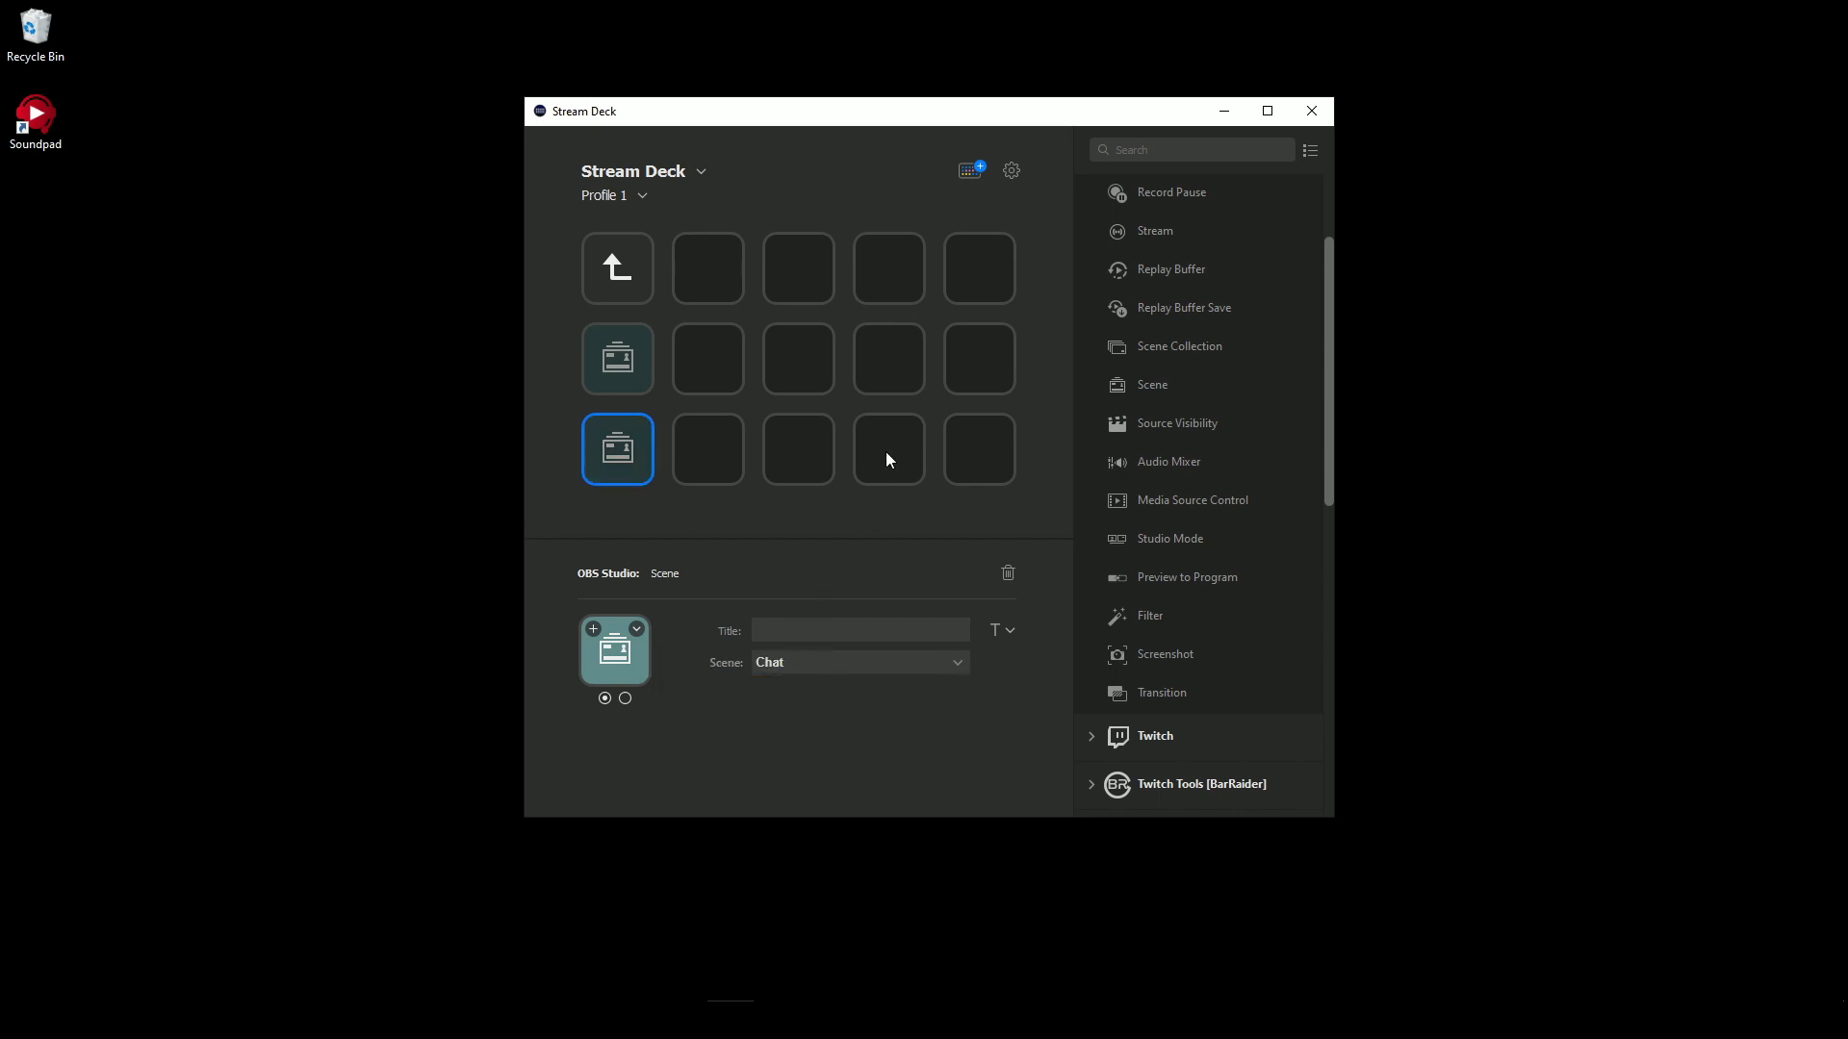
- Title the Starting scene key "Start" and the Chat scene key "Chat"
left_click(617, 358)
left_click(796, 633)
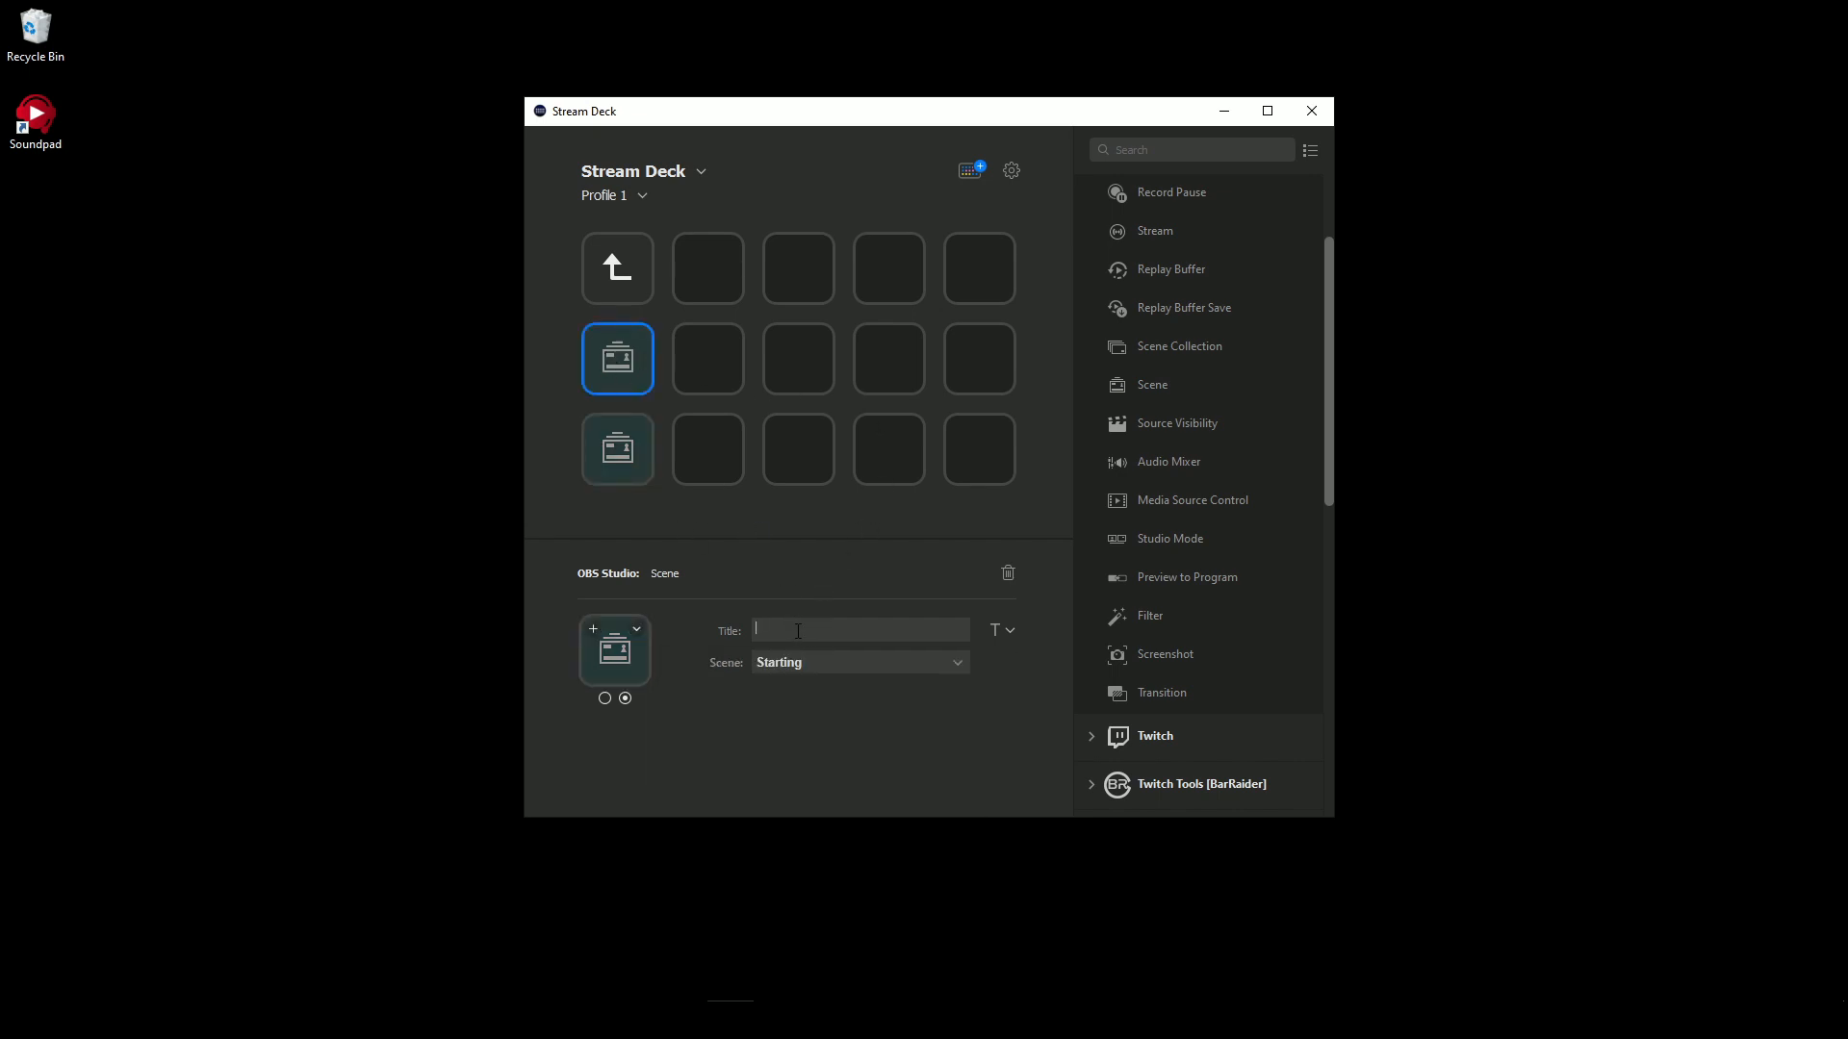
type("Start")
left_click(625, 453)
left_click(809, 633)
type("C")
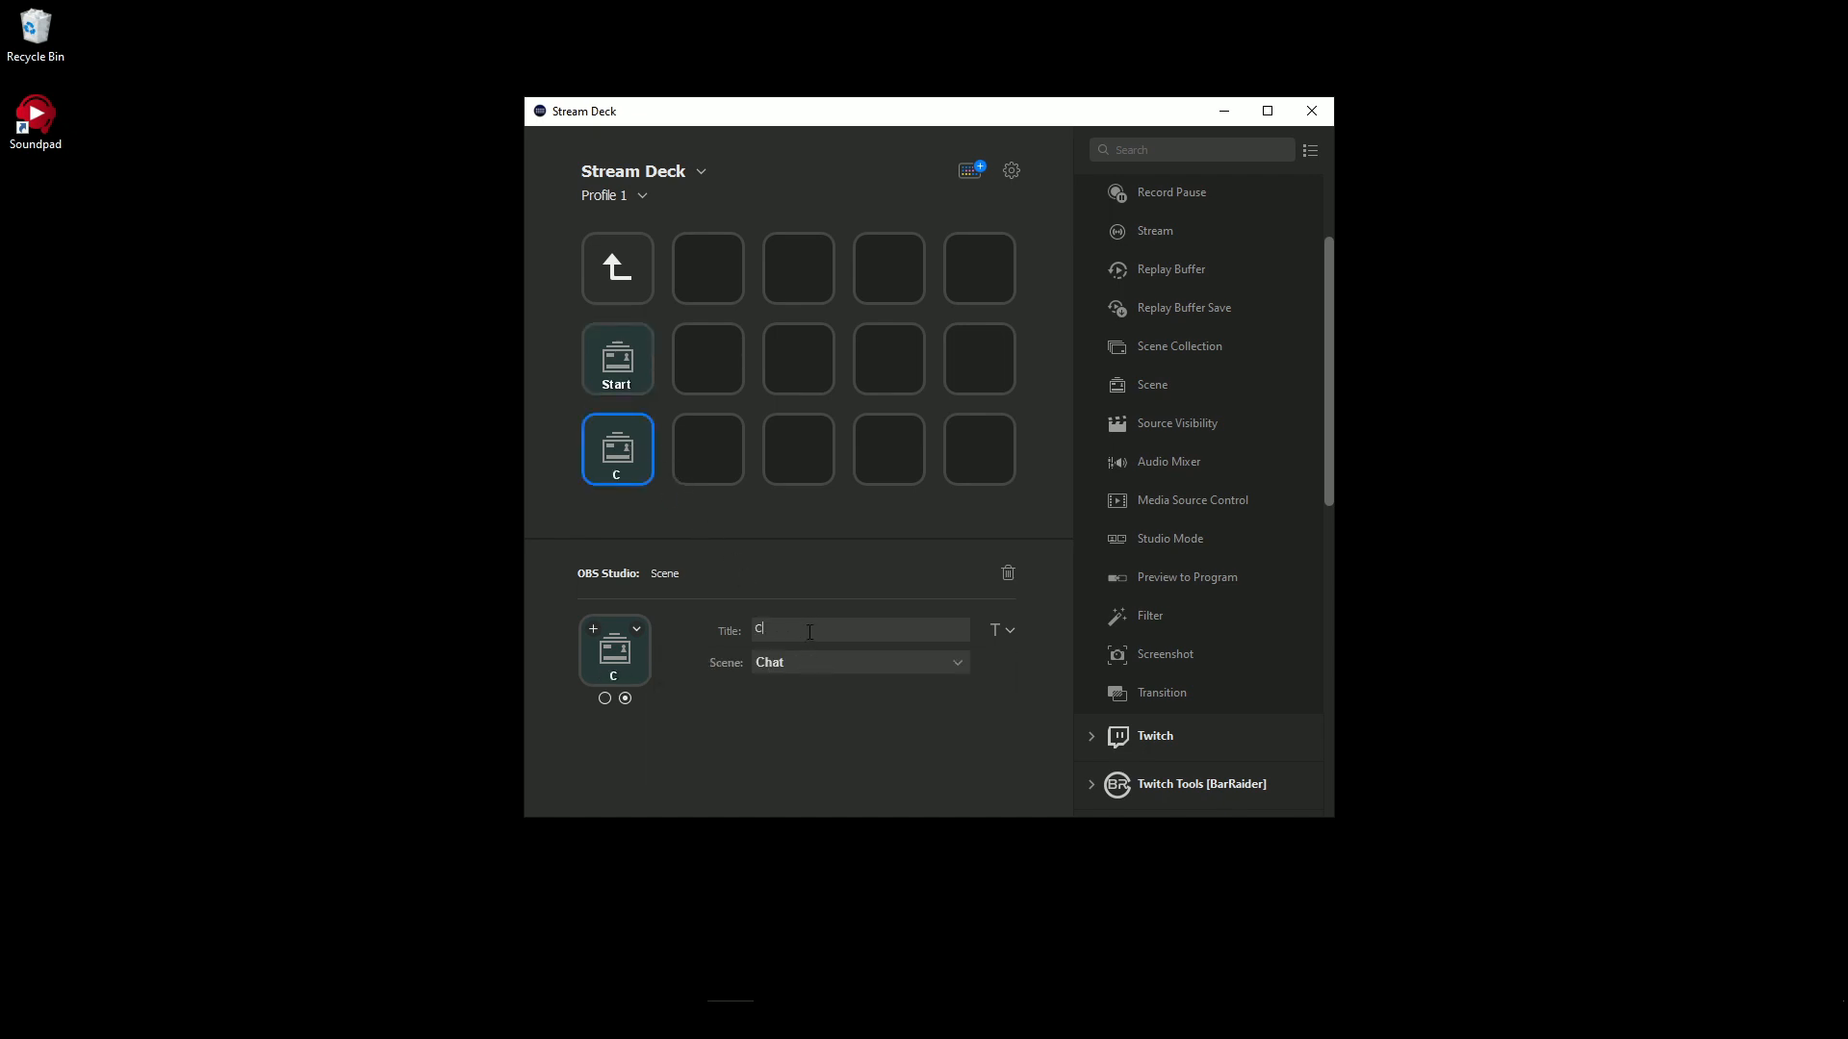
type("hat")
- Add an OBS Scene action for the Live scene to the key beside the back key and title it "Live"
left_click_drag(1181, 390, 710, 289)
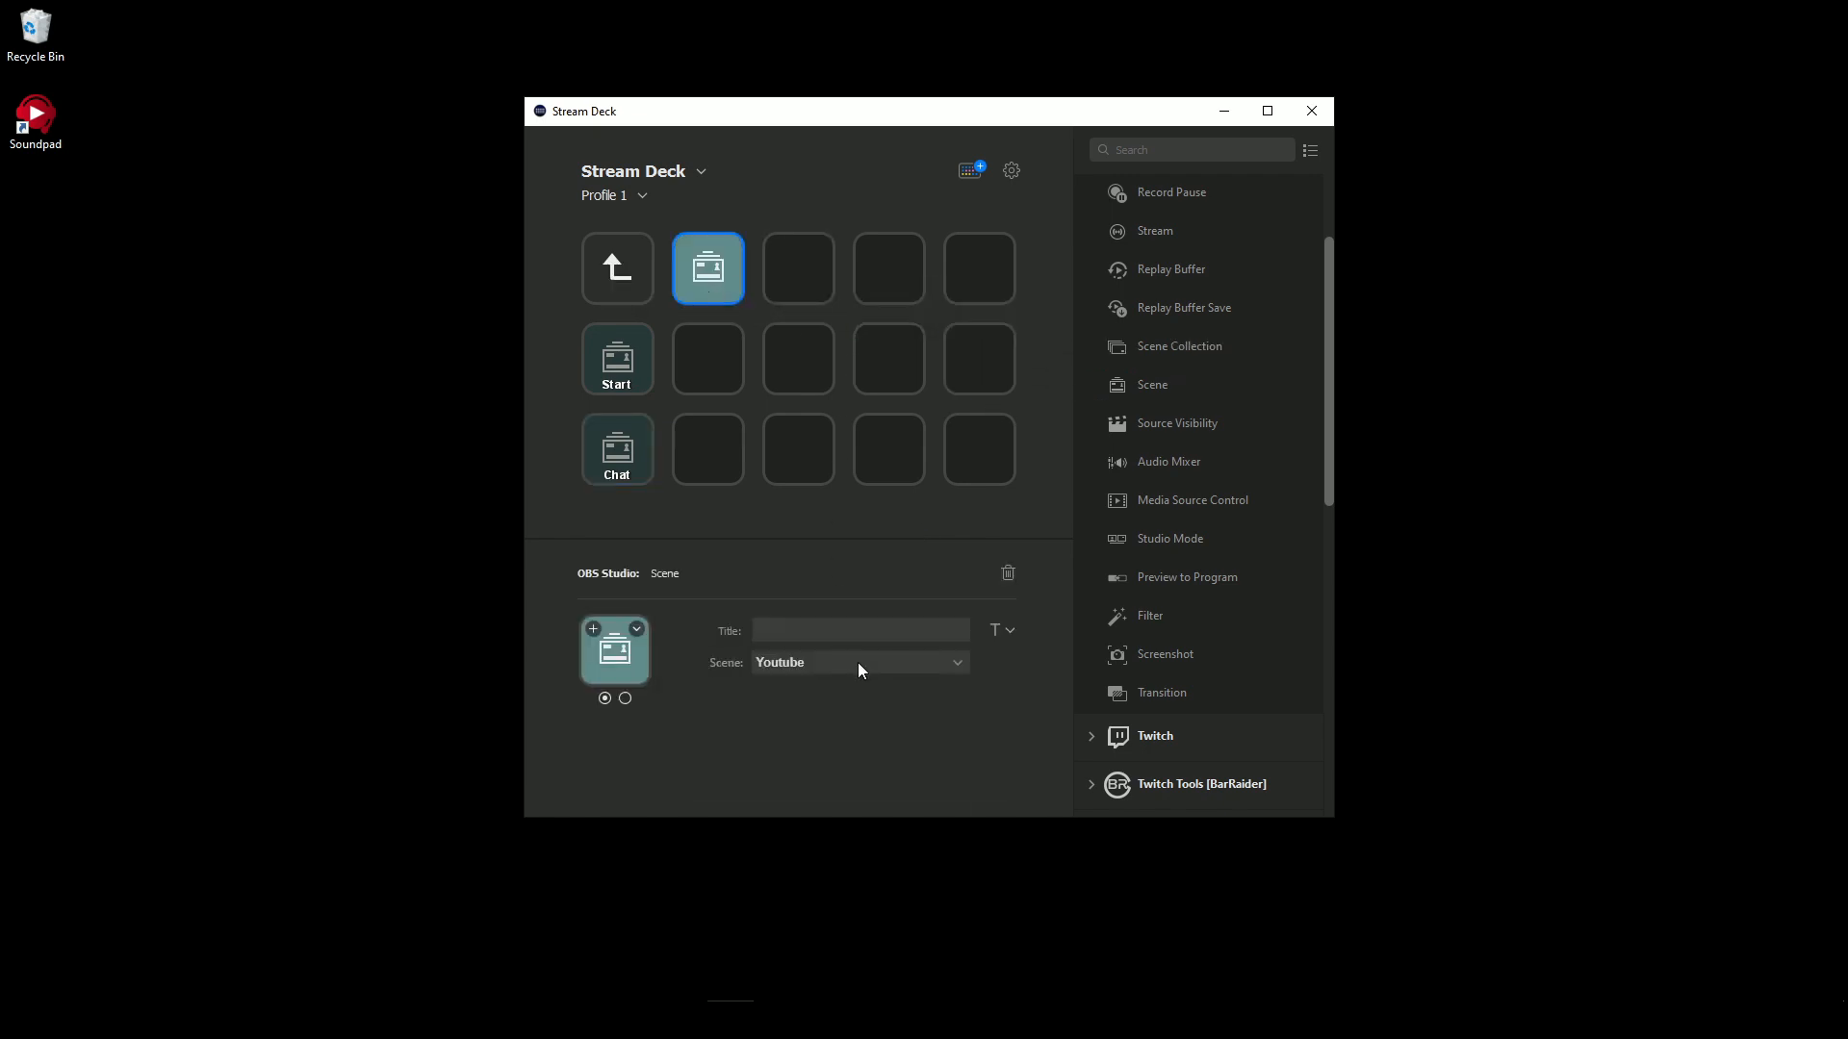
left_click(857, 662)
left_click(812, 713)
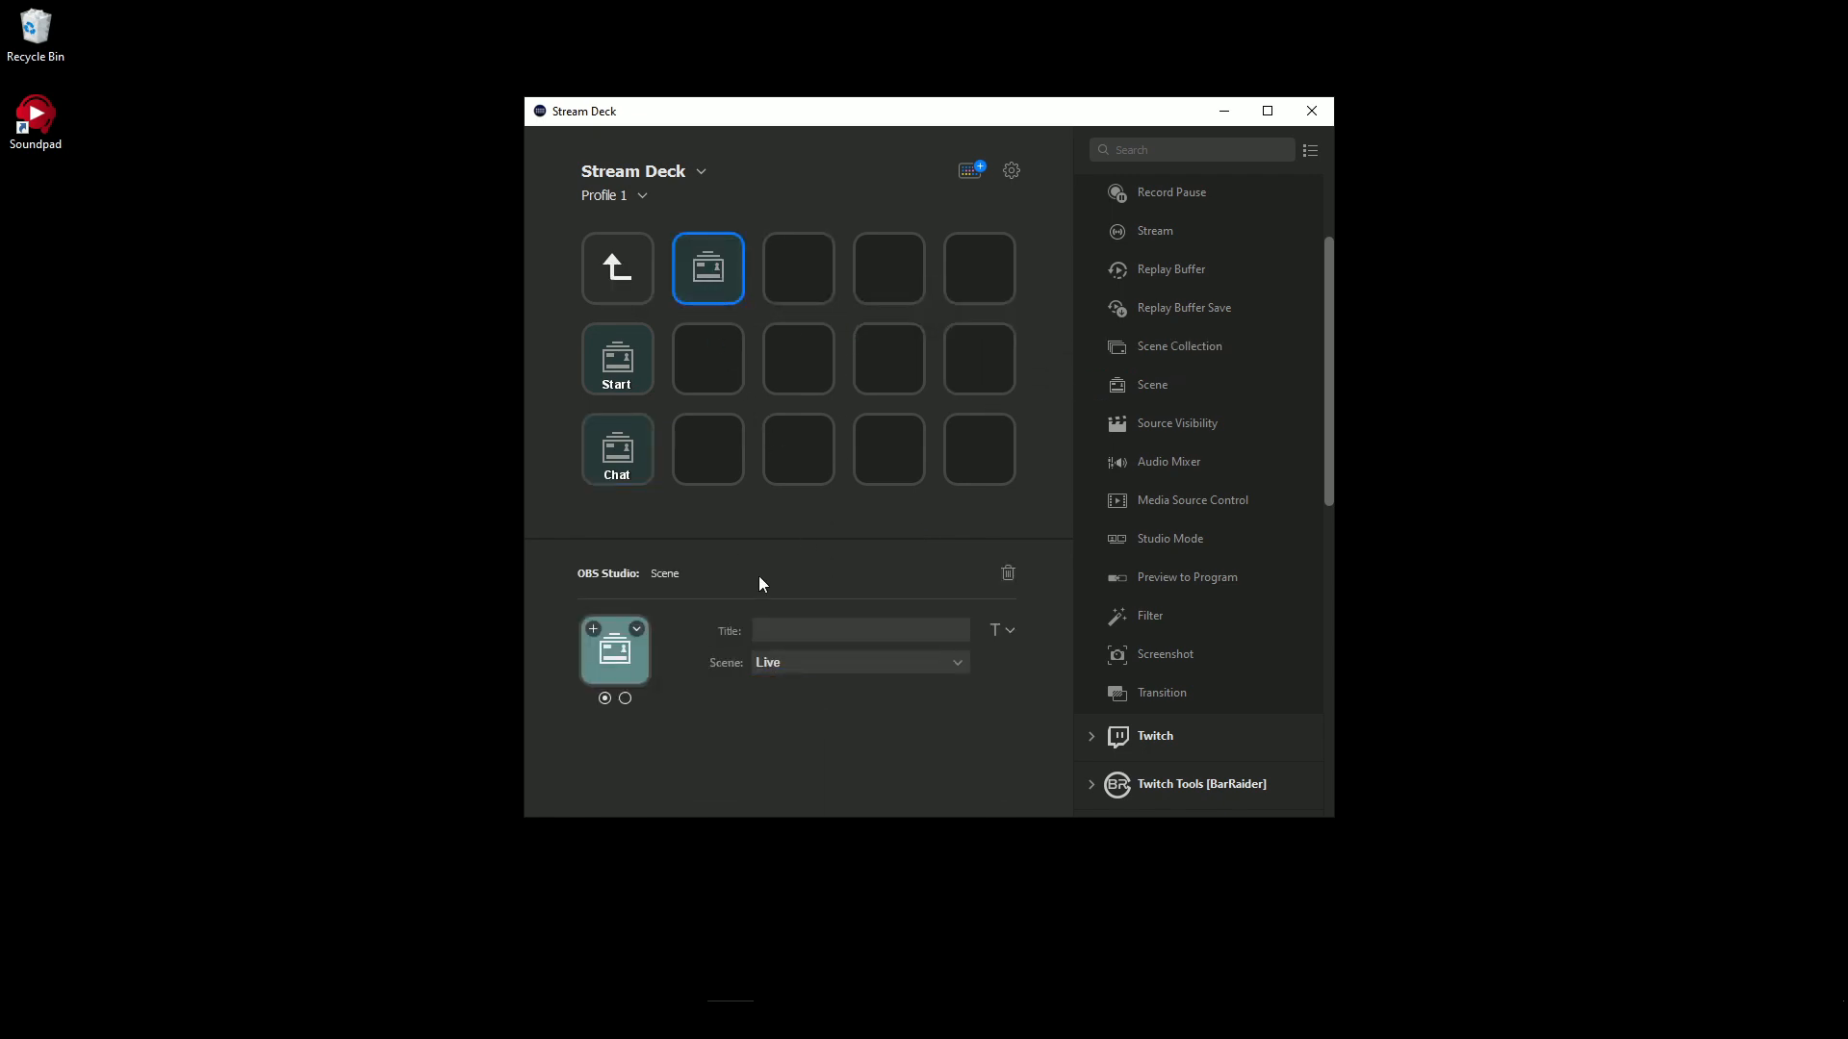
left_click(789, 635)
type("Live")
- Add an OBS Scene action for the BRB scene to the key below Live and title it "BRB"
left_click_drag(1153, 384, 698, 371)
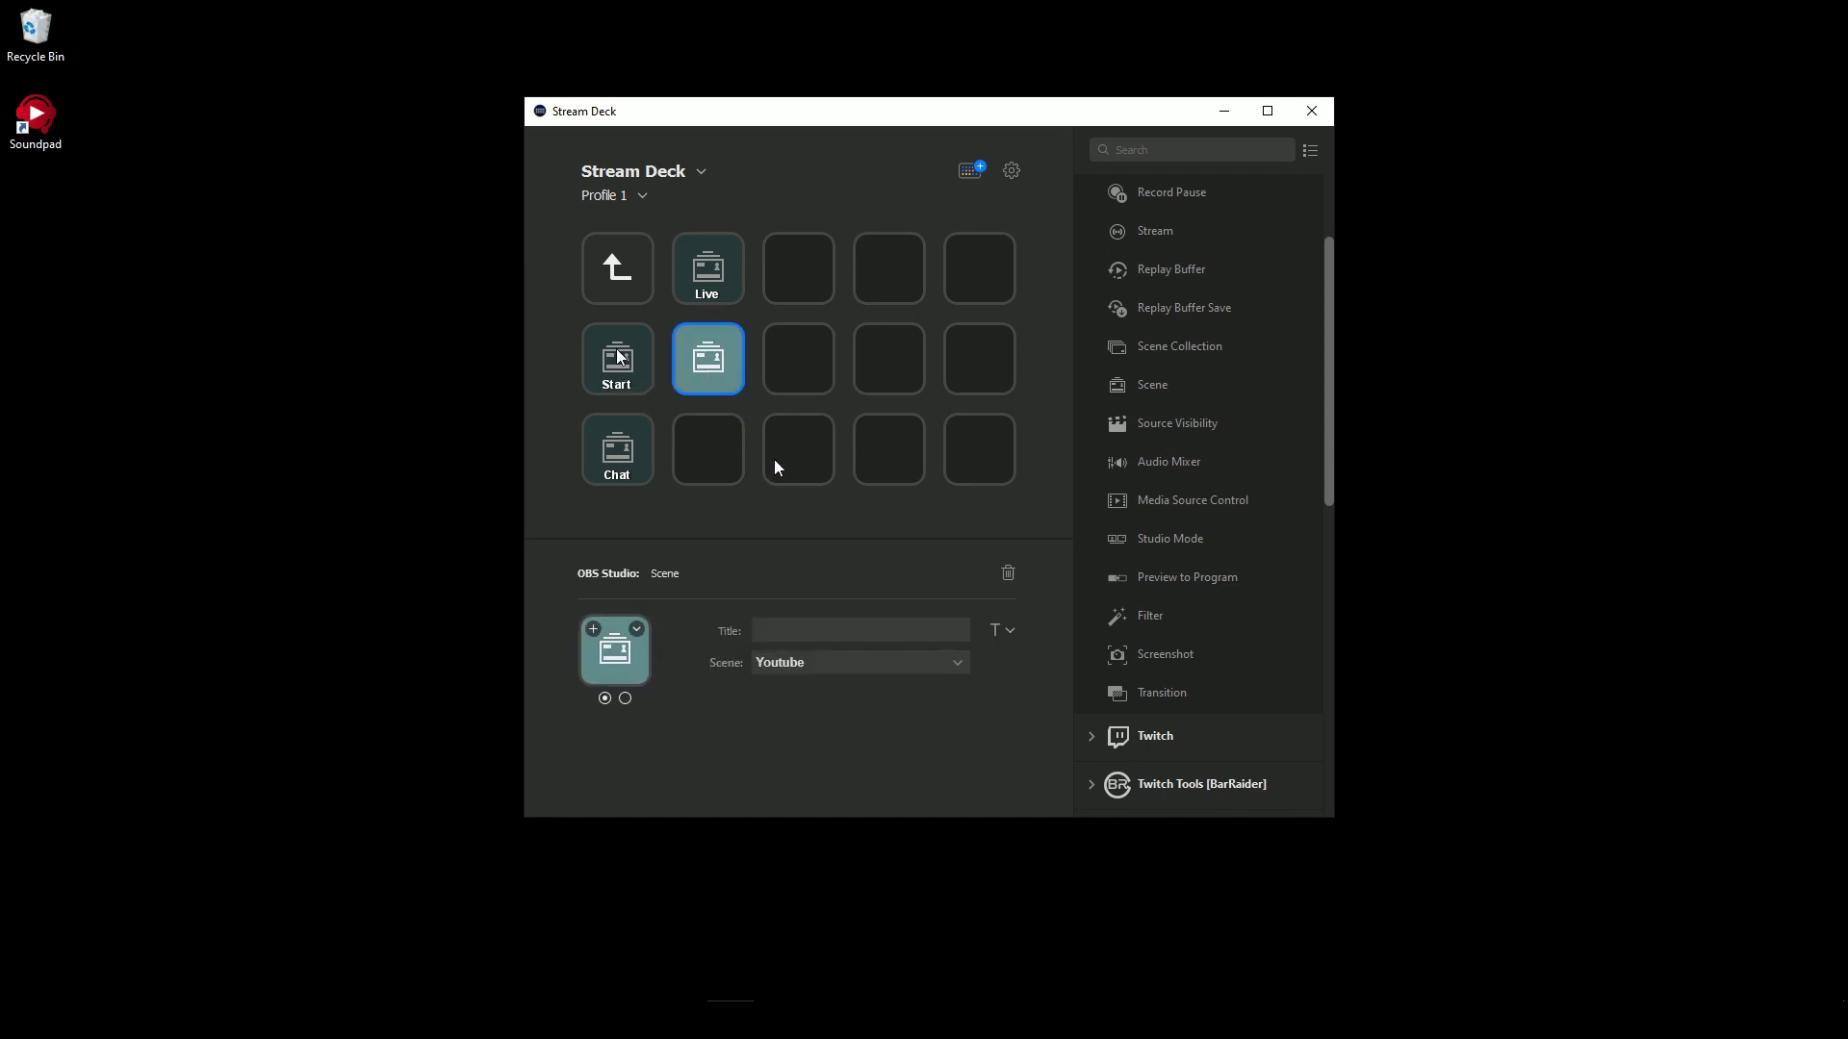
left_click(818, 665)
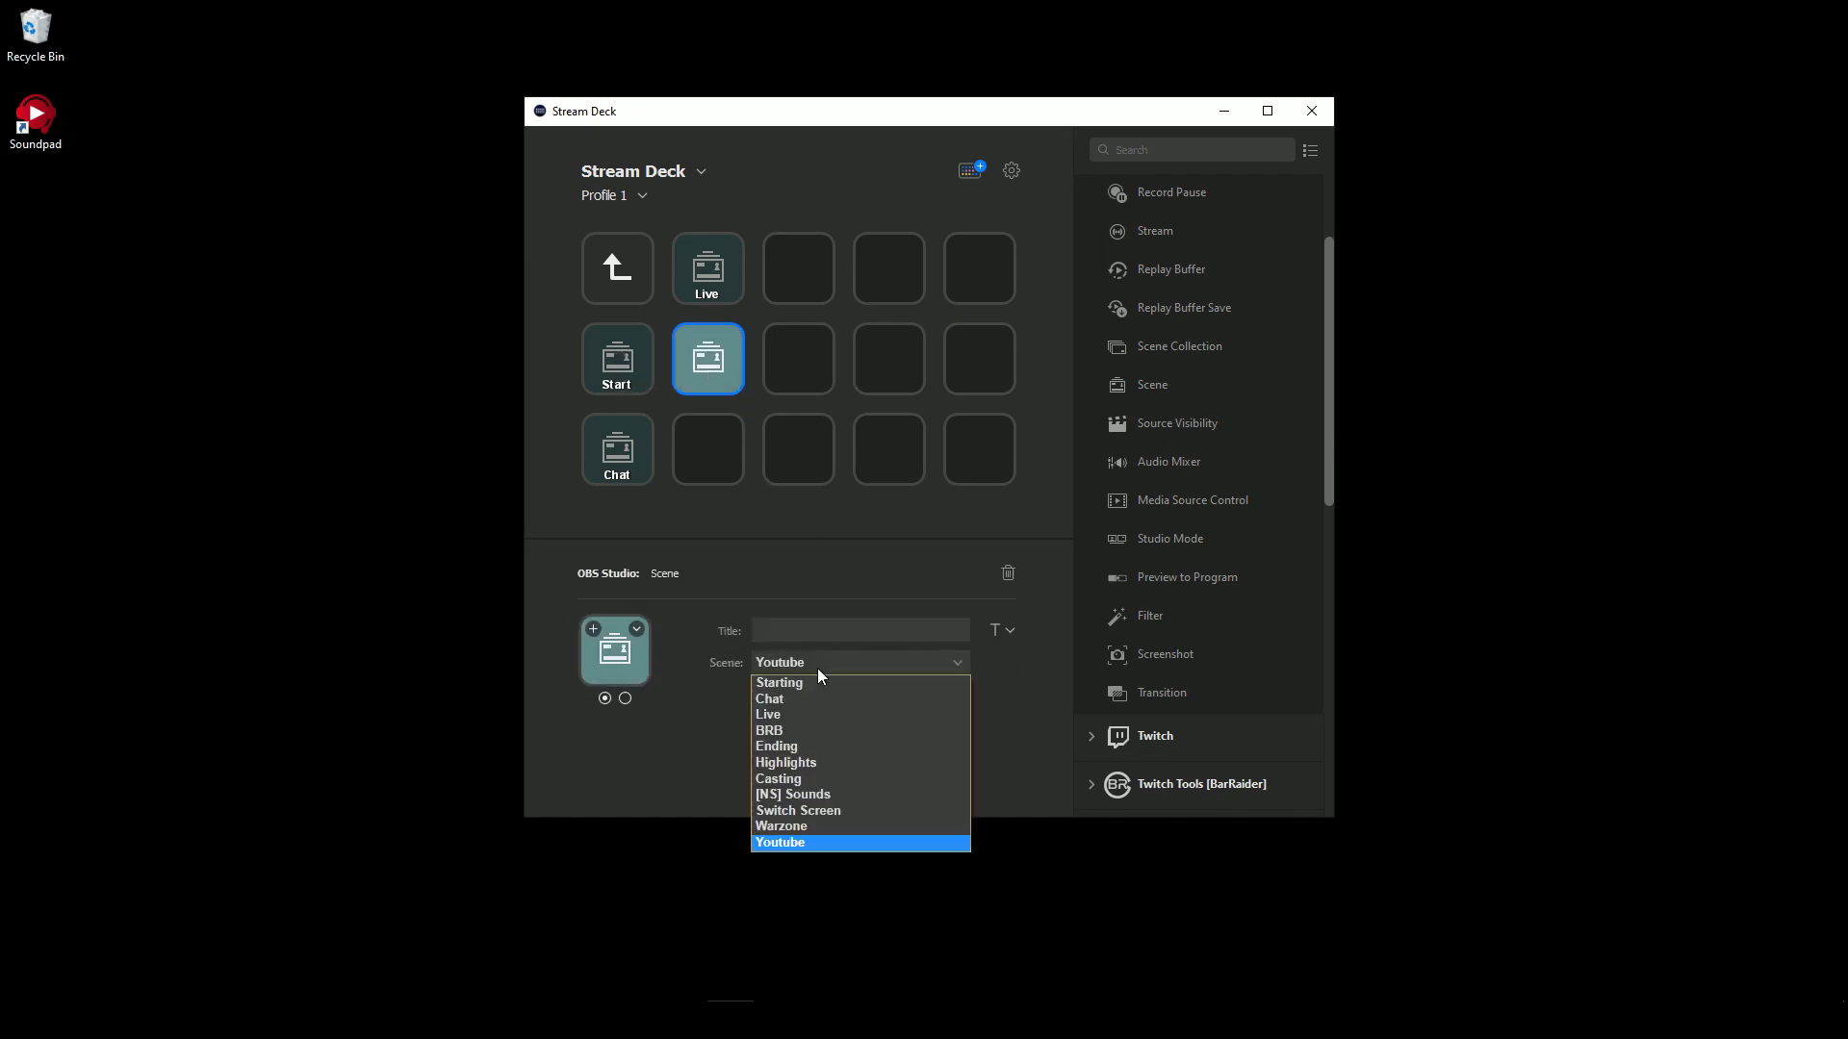
left_click(804, 730)
left_click(803, 631)
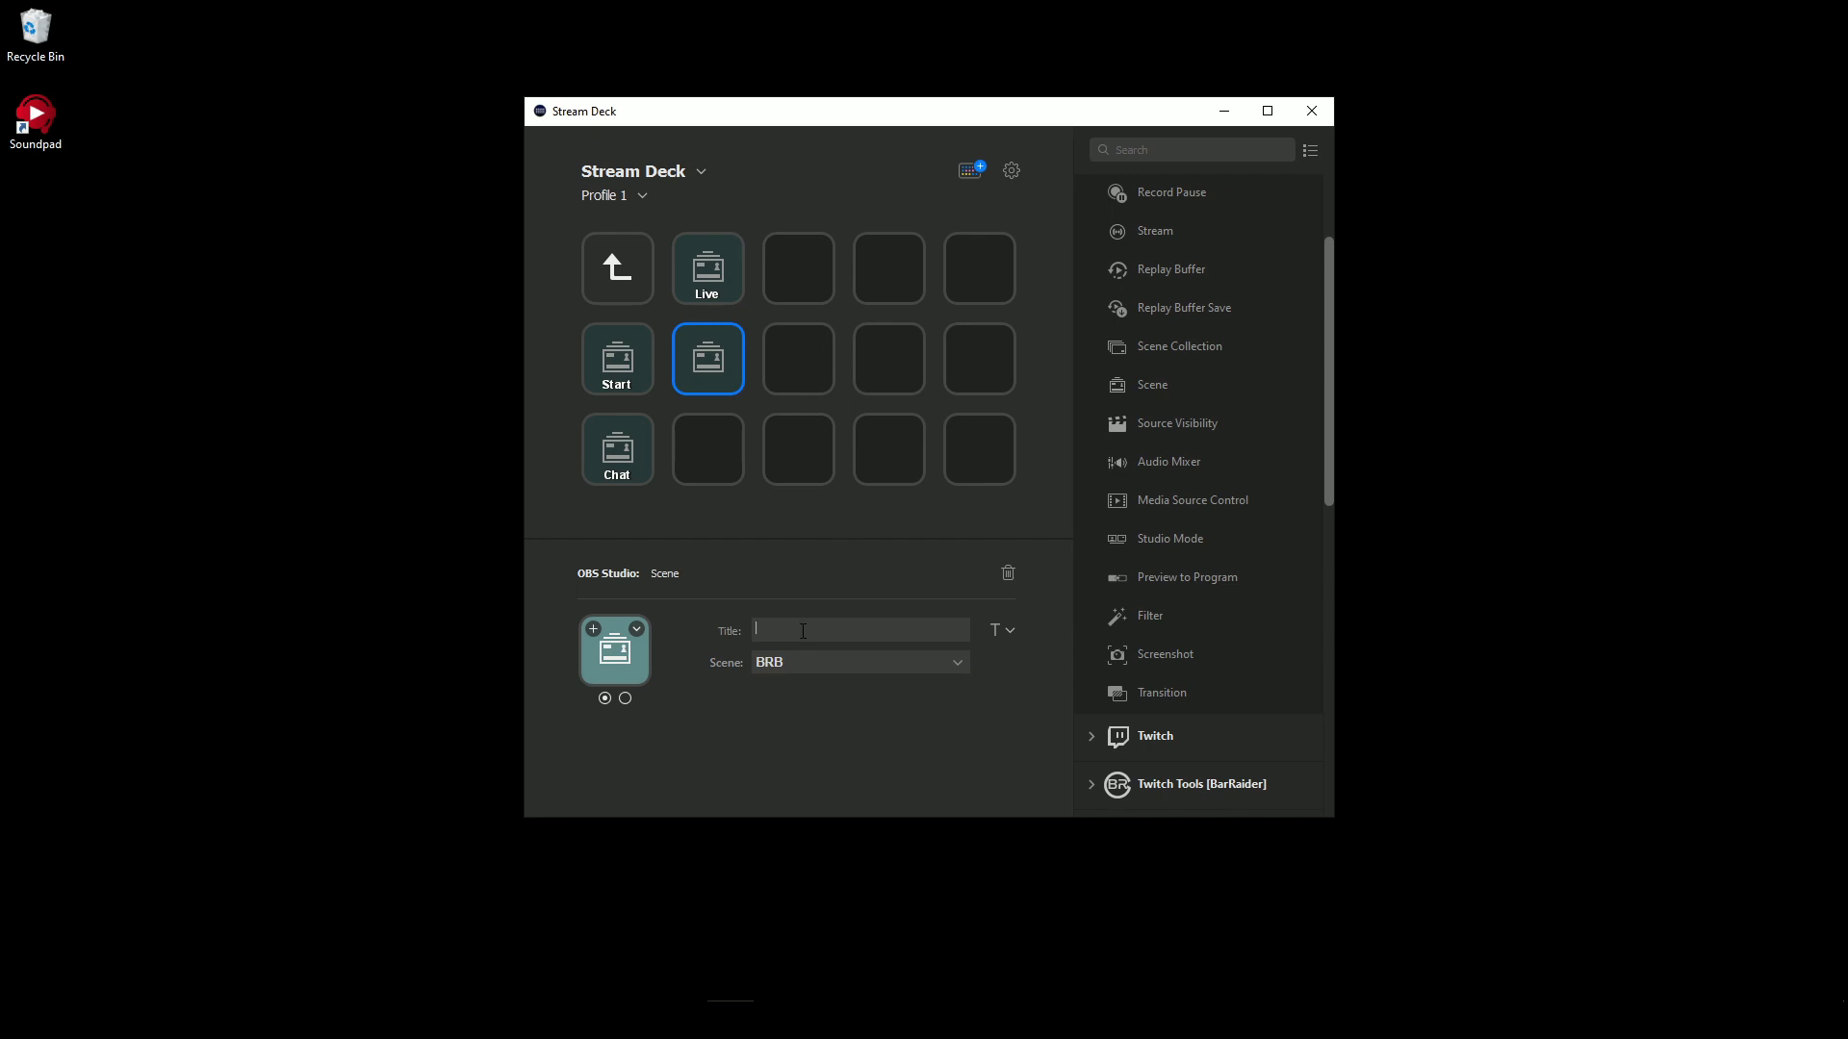
type("BRB")
- Add an OBS Scene action for the Ending scene to the key below BRB and title it "End"
left_click_drag(1188, 384, 710, 450)
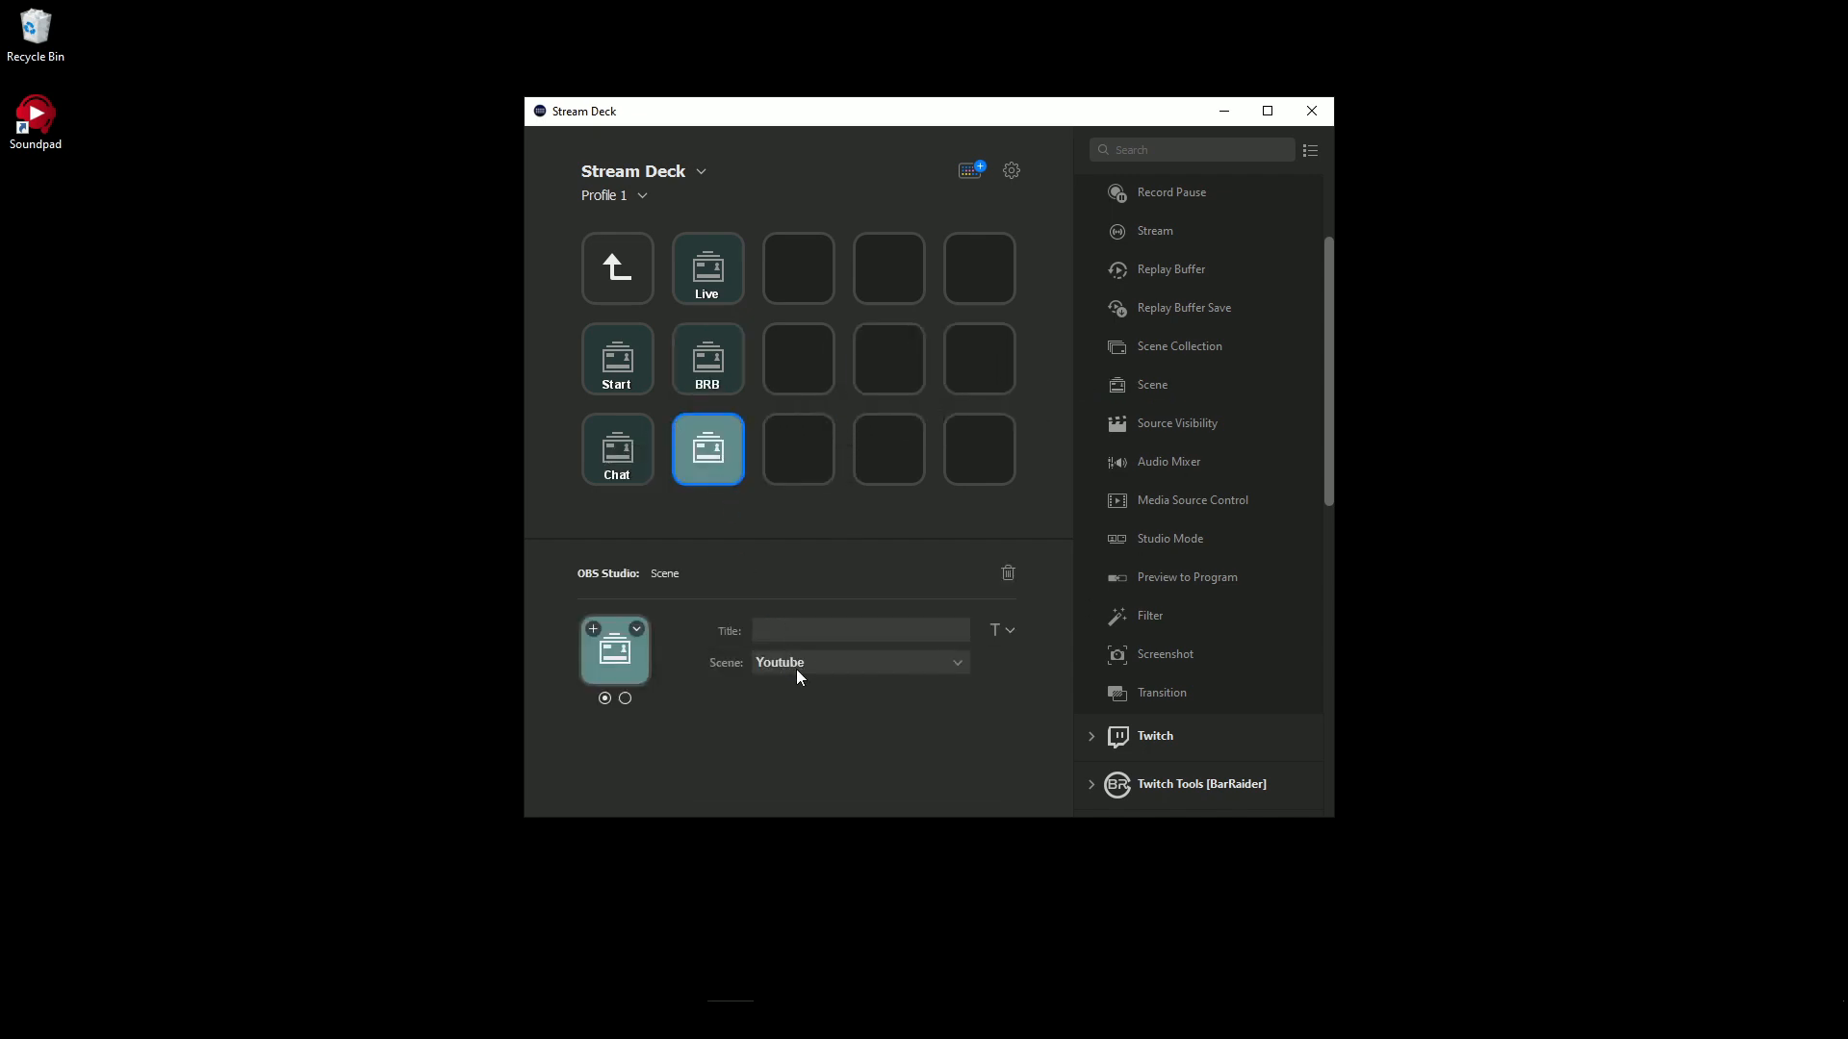
left_click(802, 663)
left_click(805, 747)
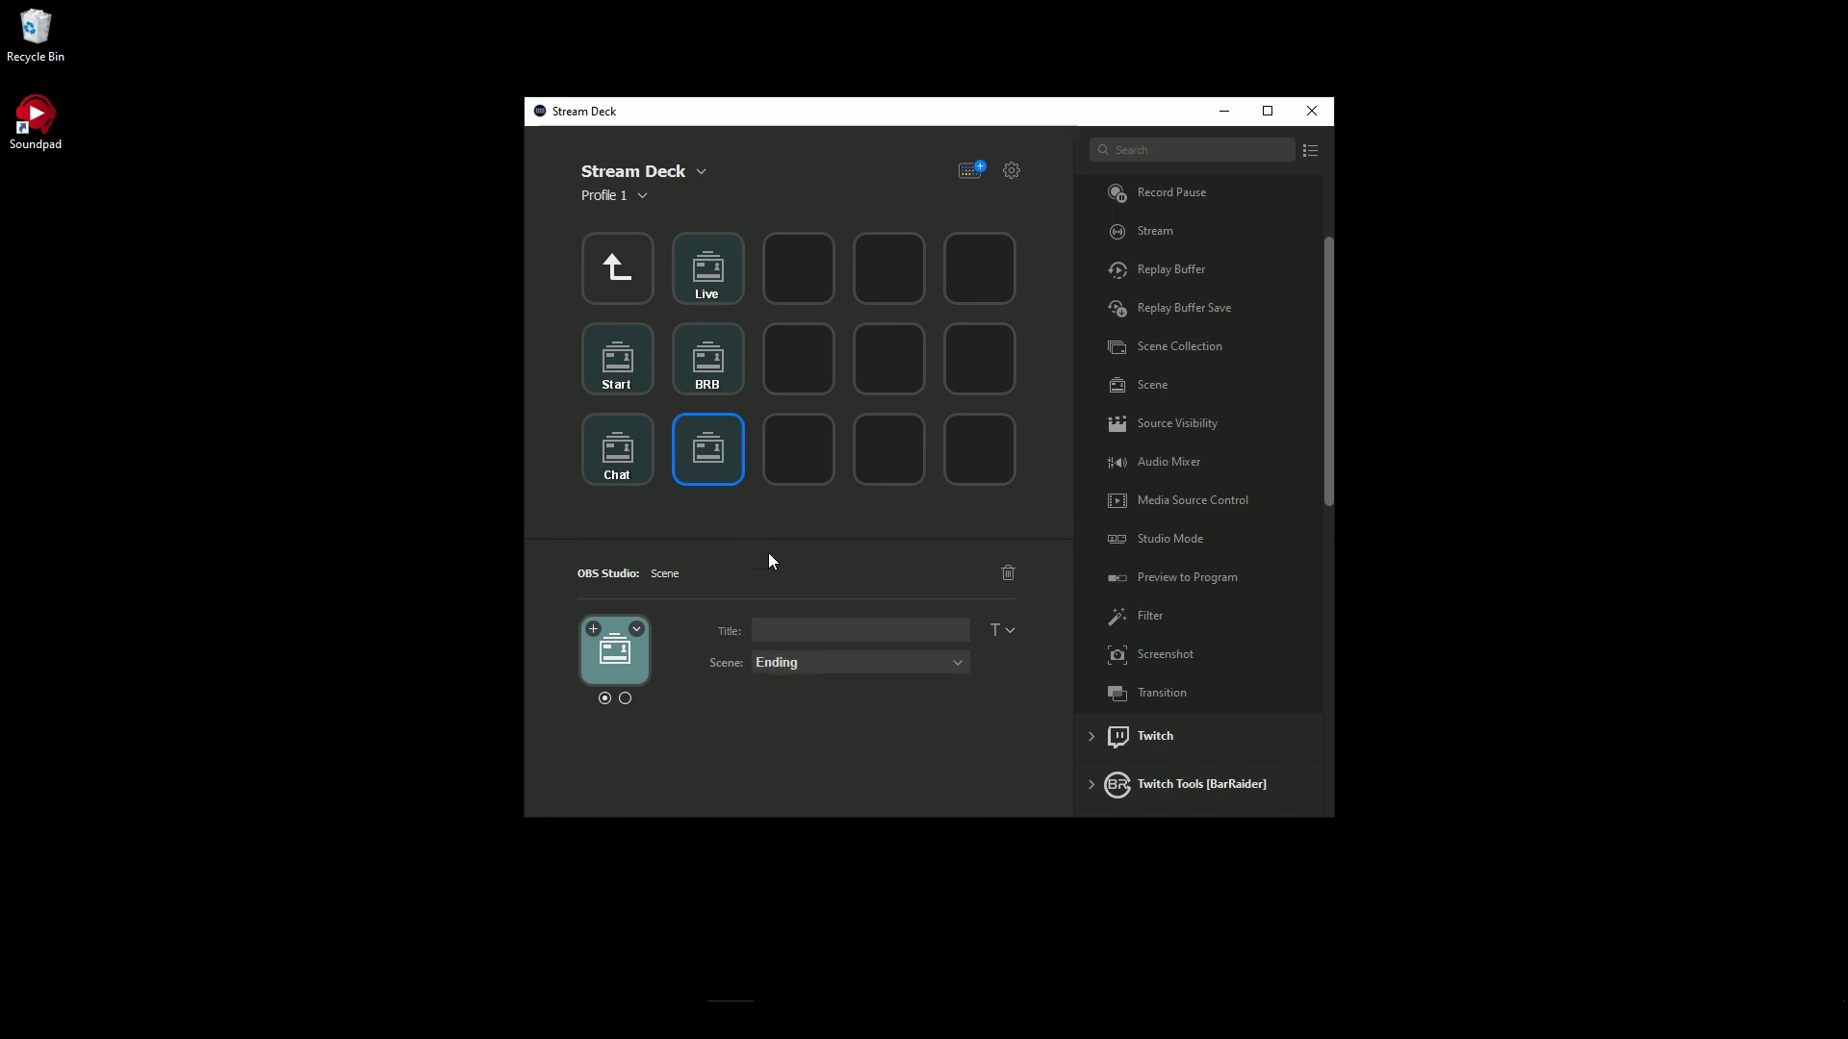
type("End")
left_click(806, 494)
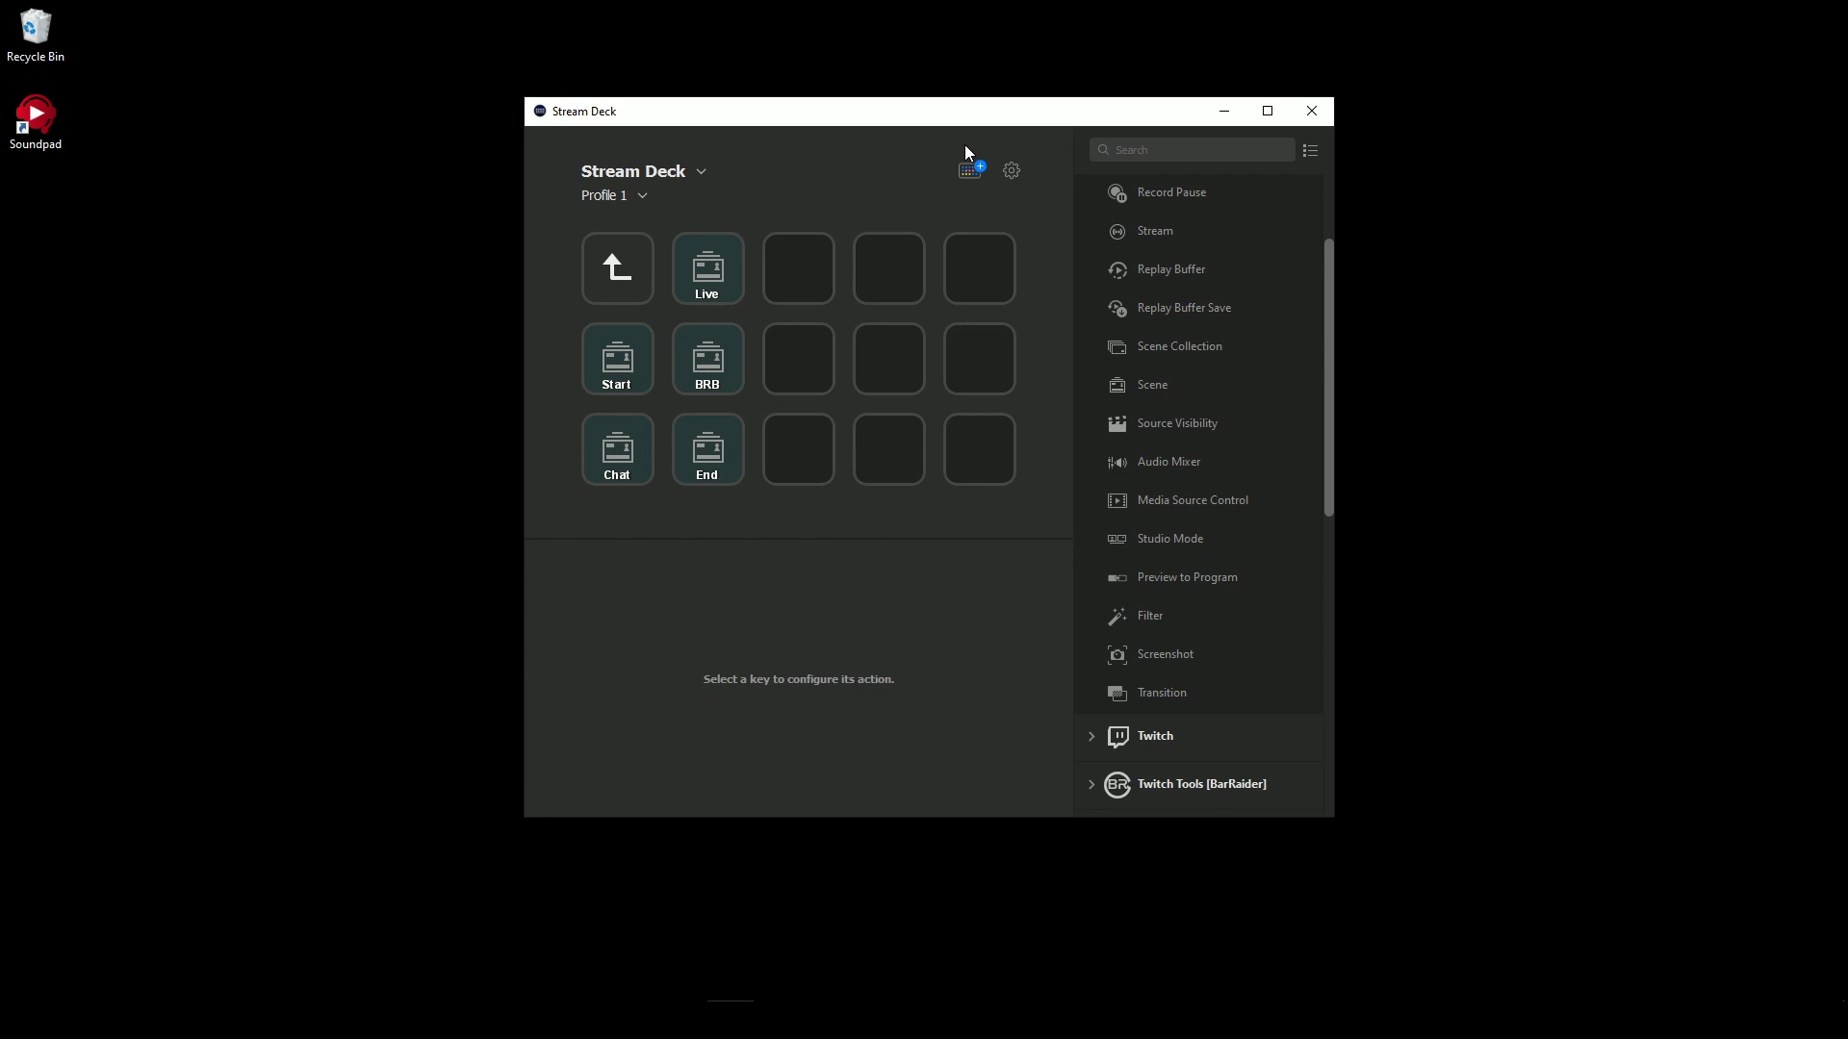
- Create a multi action on the key beside Live and add an OBS Scene action set to Switch Screen
right_click(816, 273)
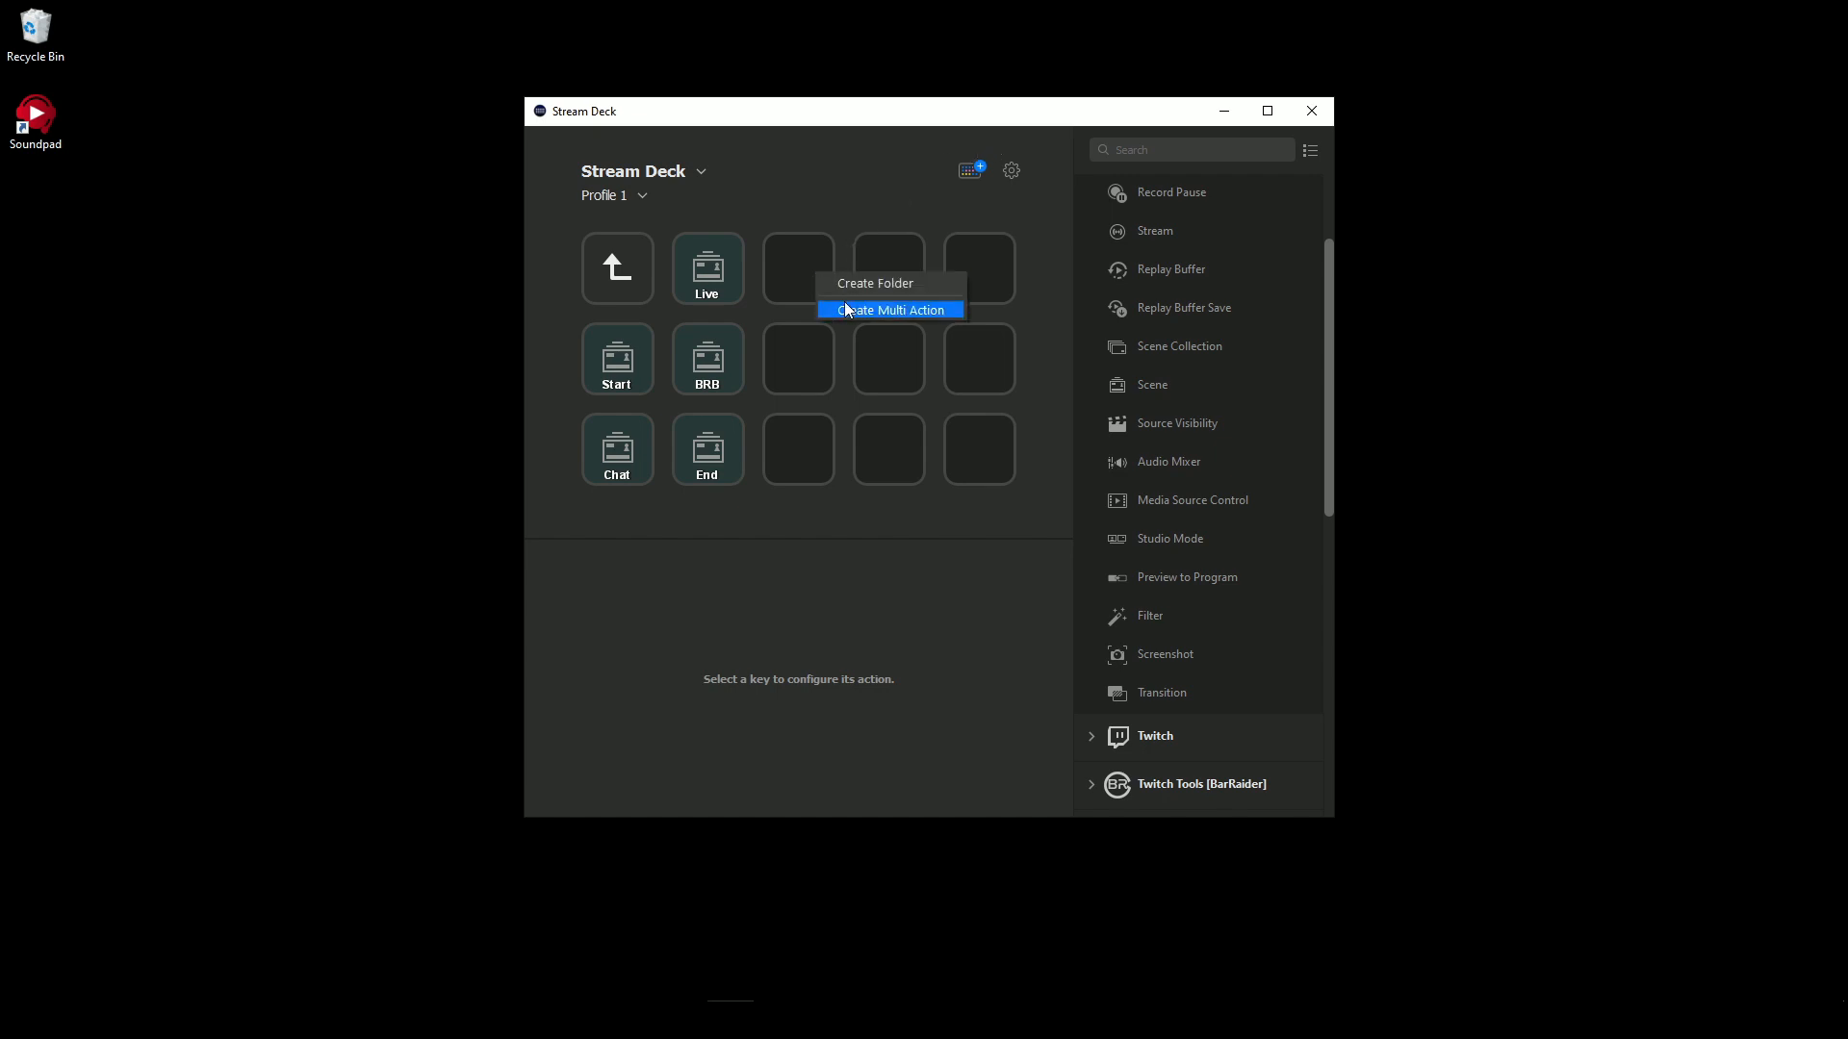
left_click(860, 309)
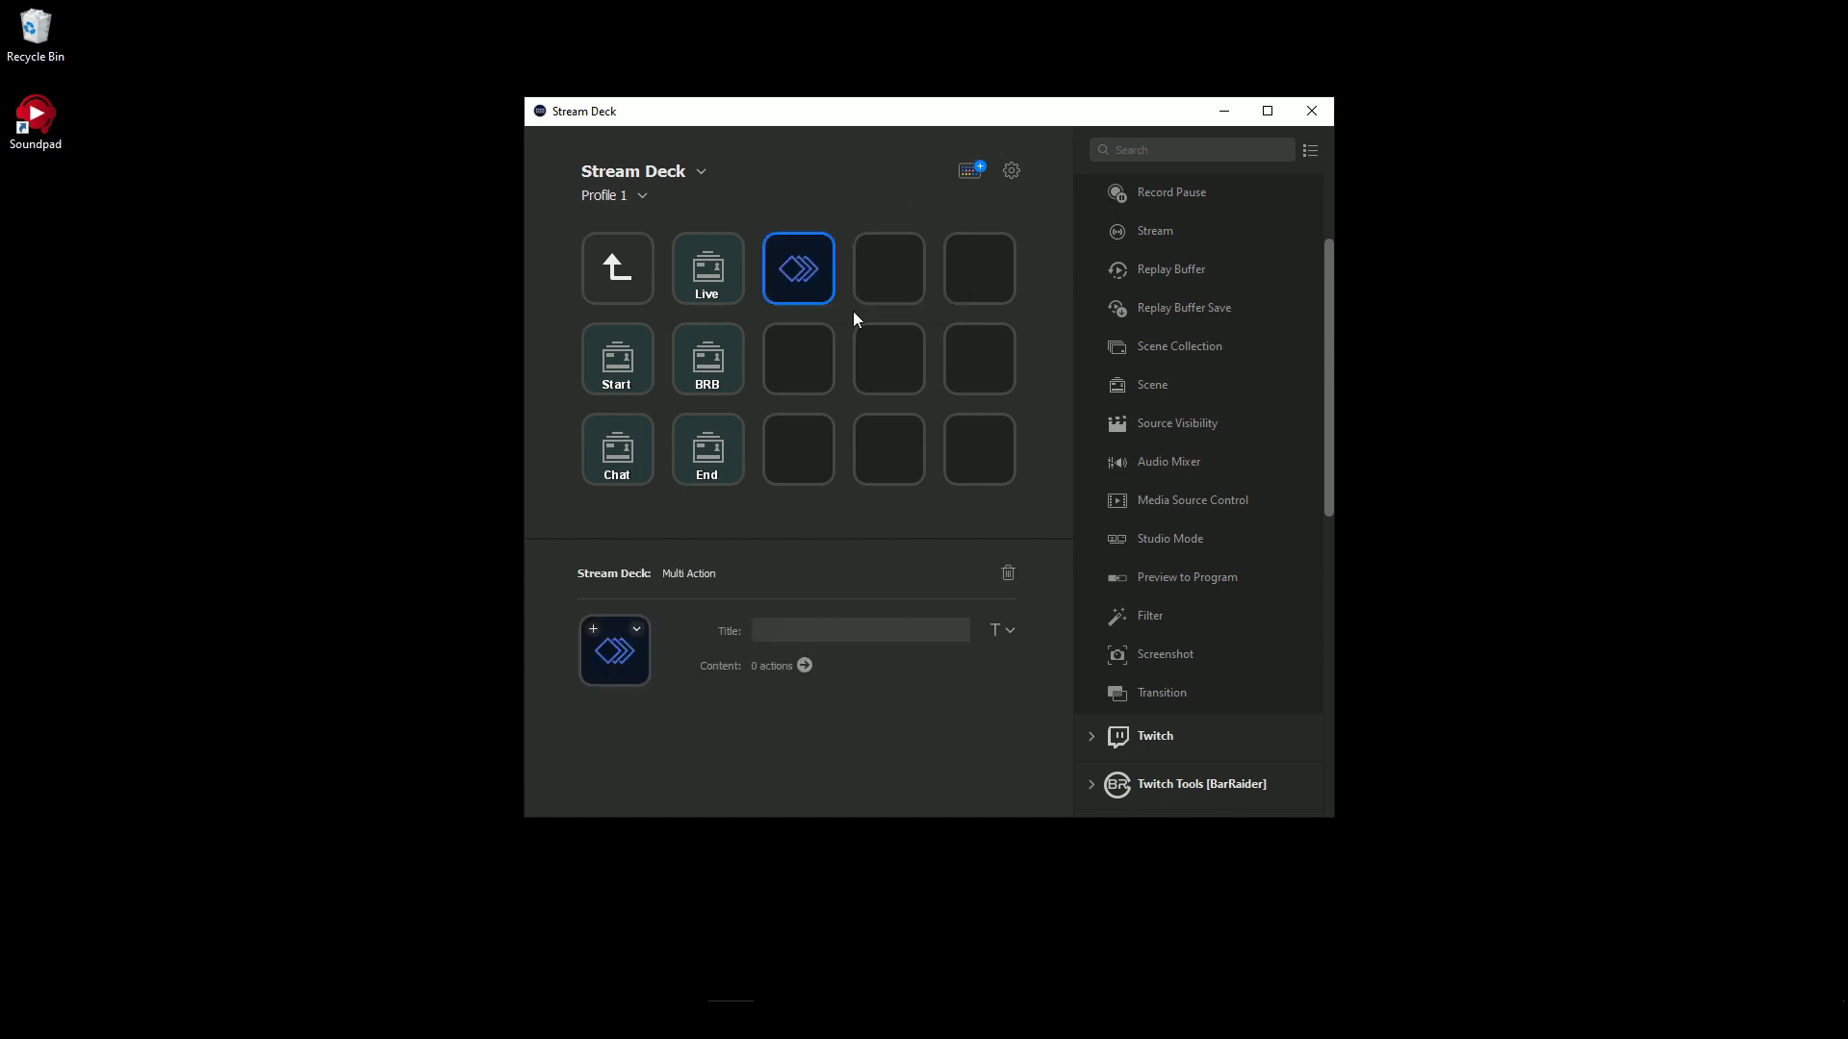
double_click(798, 283)
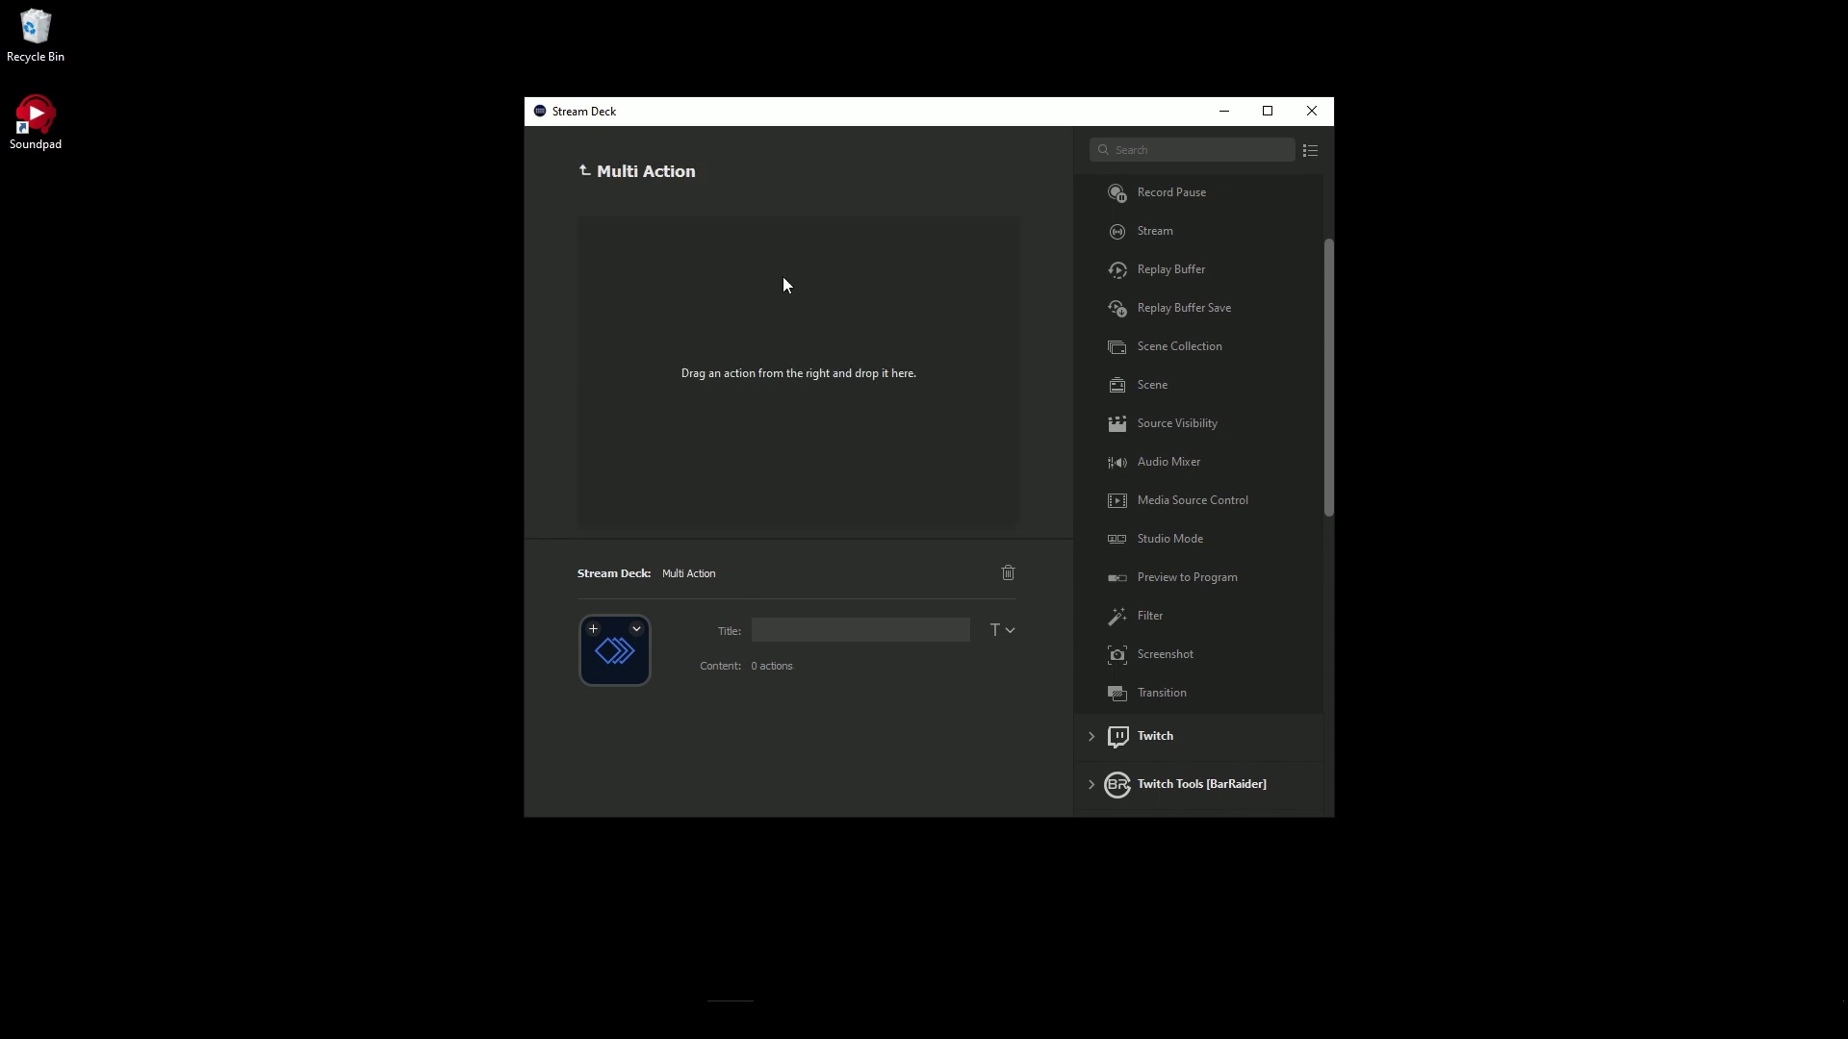
left_click_drag(1162, 379, 666, 274)
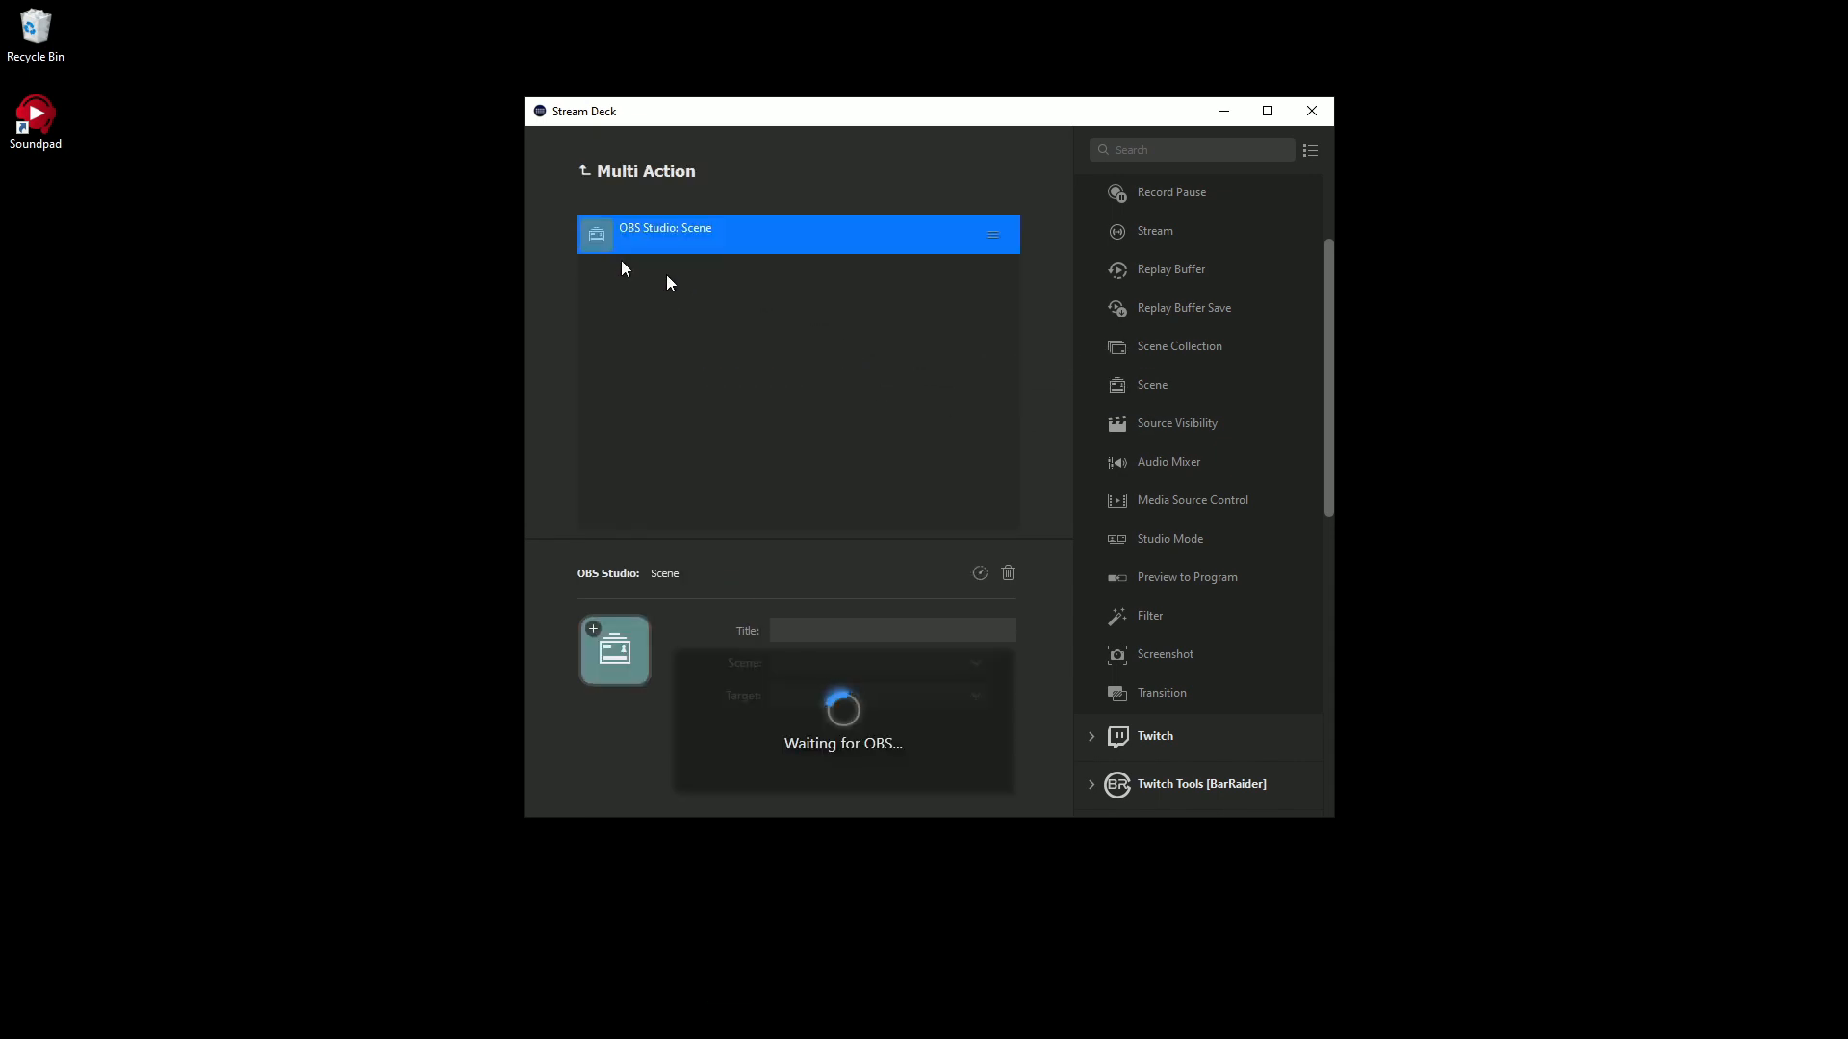
left_click(849, 664)
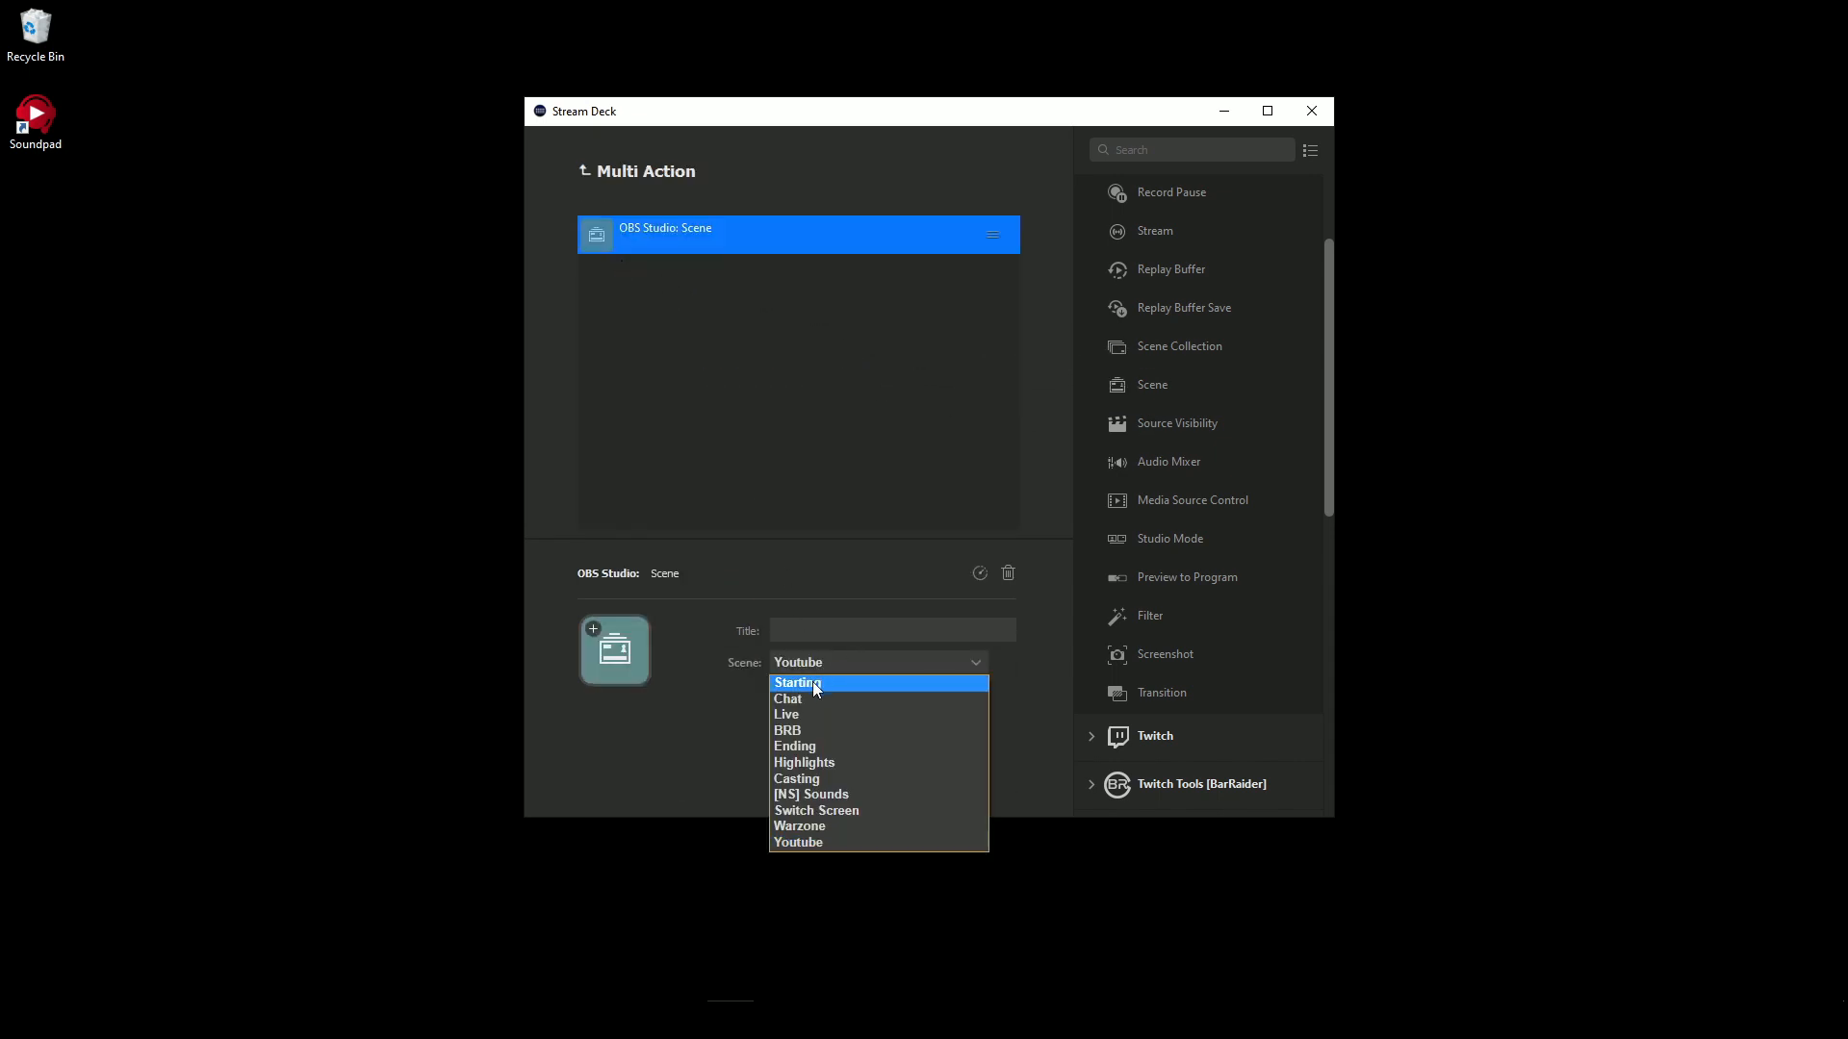
left_click(819, 811)
- Add a Delay of 12000 ms after the Switch Screen scene in the multi action
scroll(1179, 366, "up", 2)
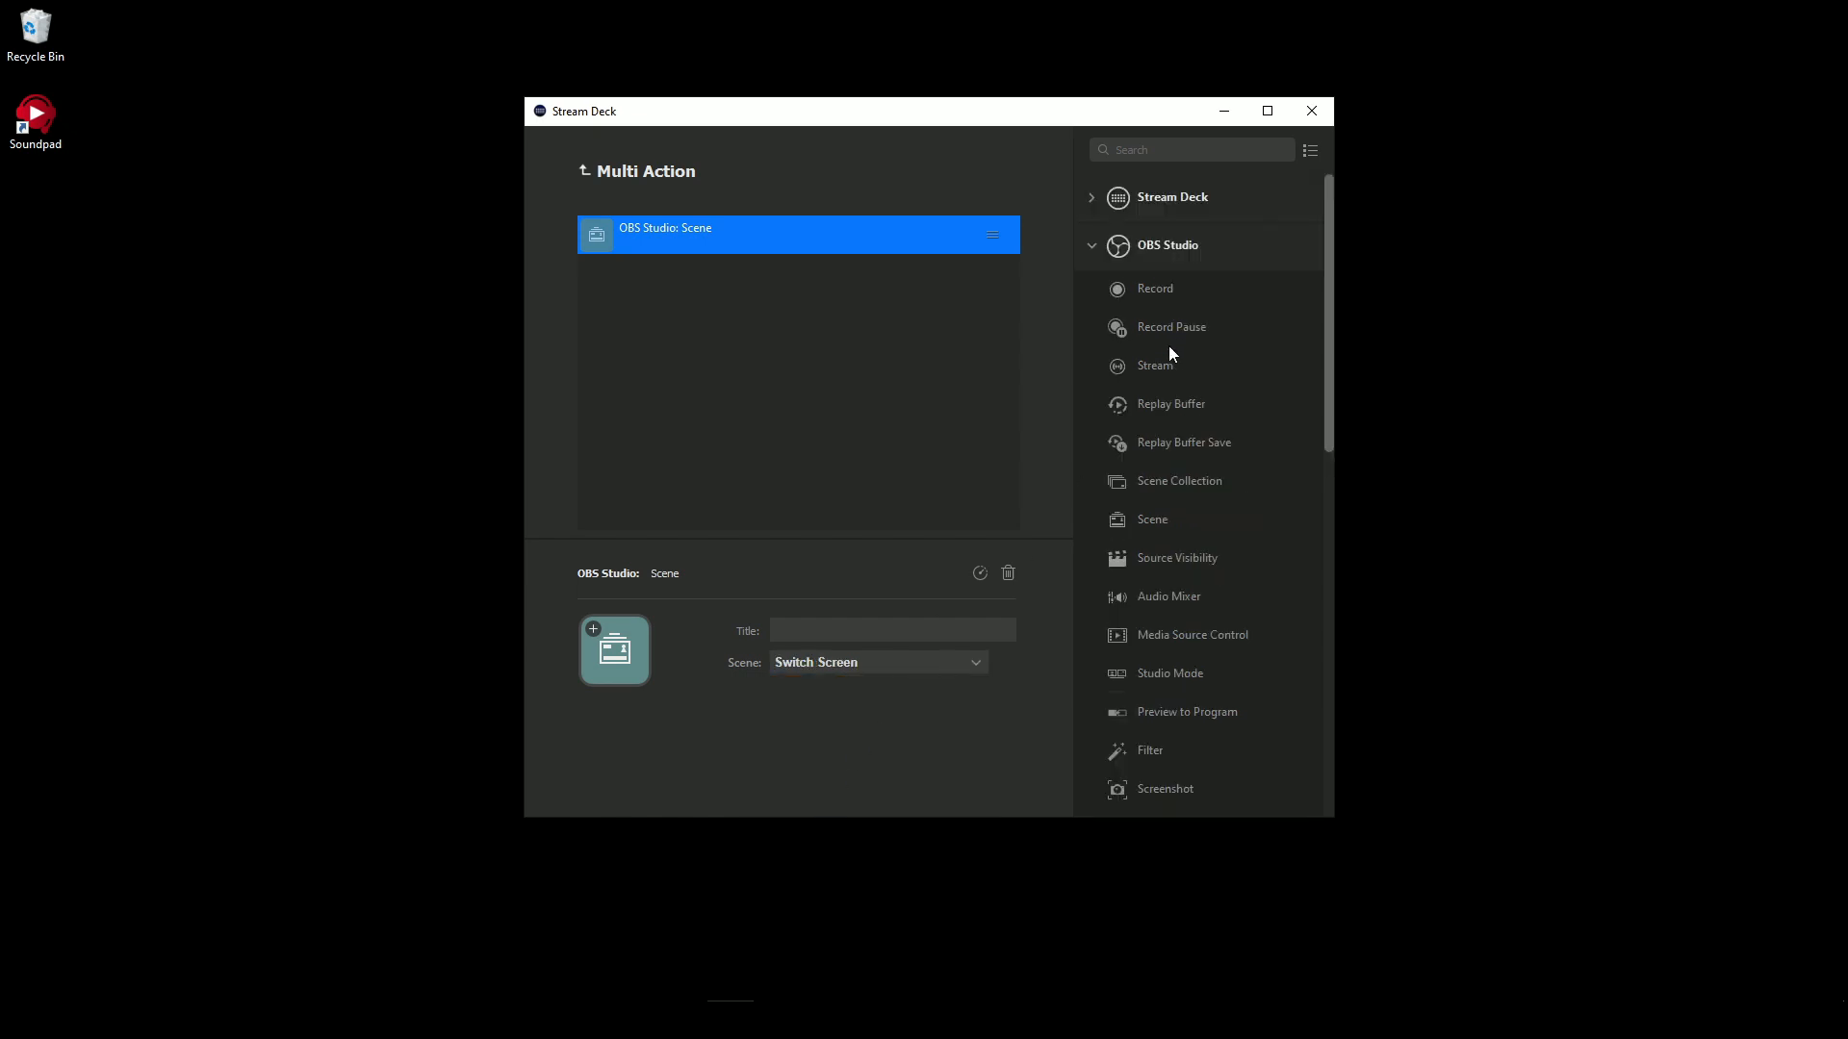
left_click(1147, 198)
left_click_drag(1155, 278, 699, 330)
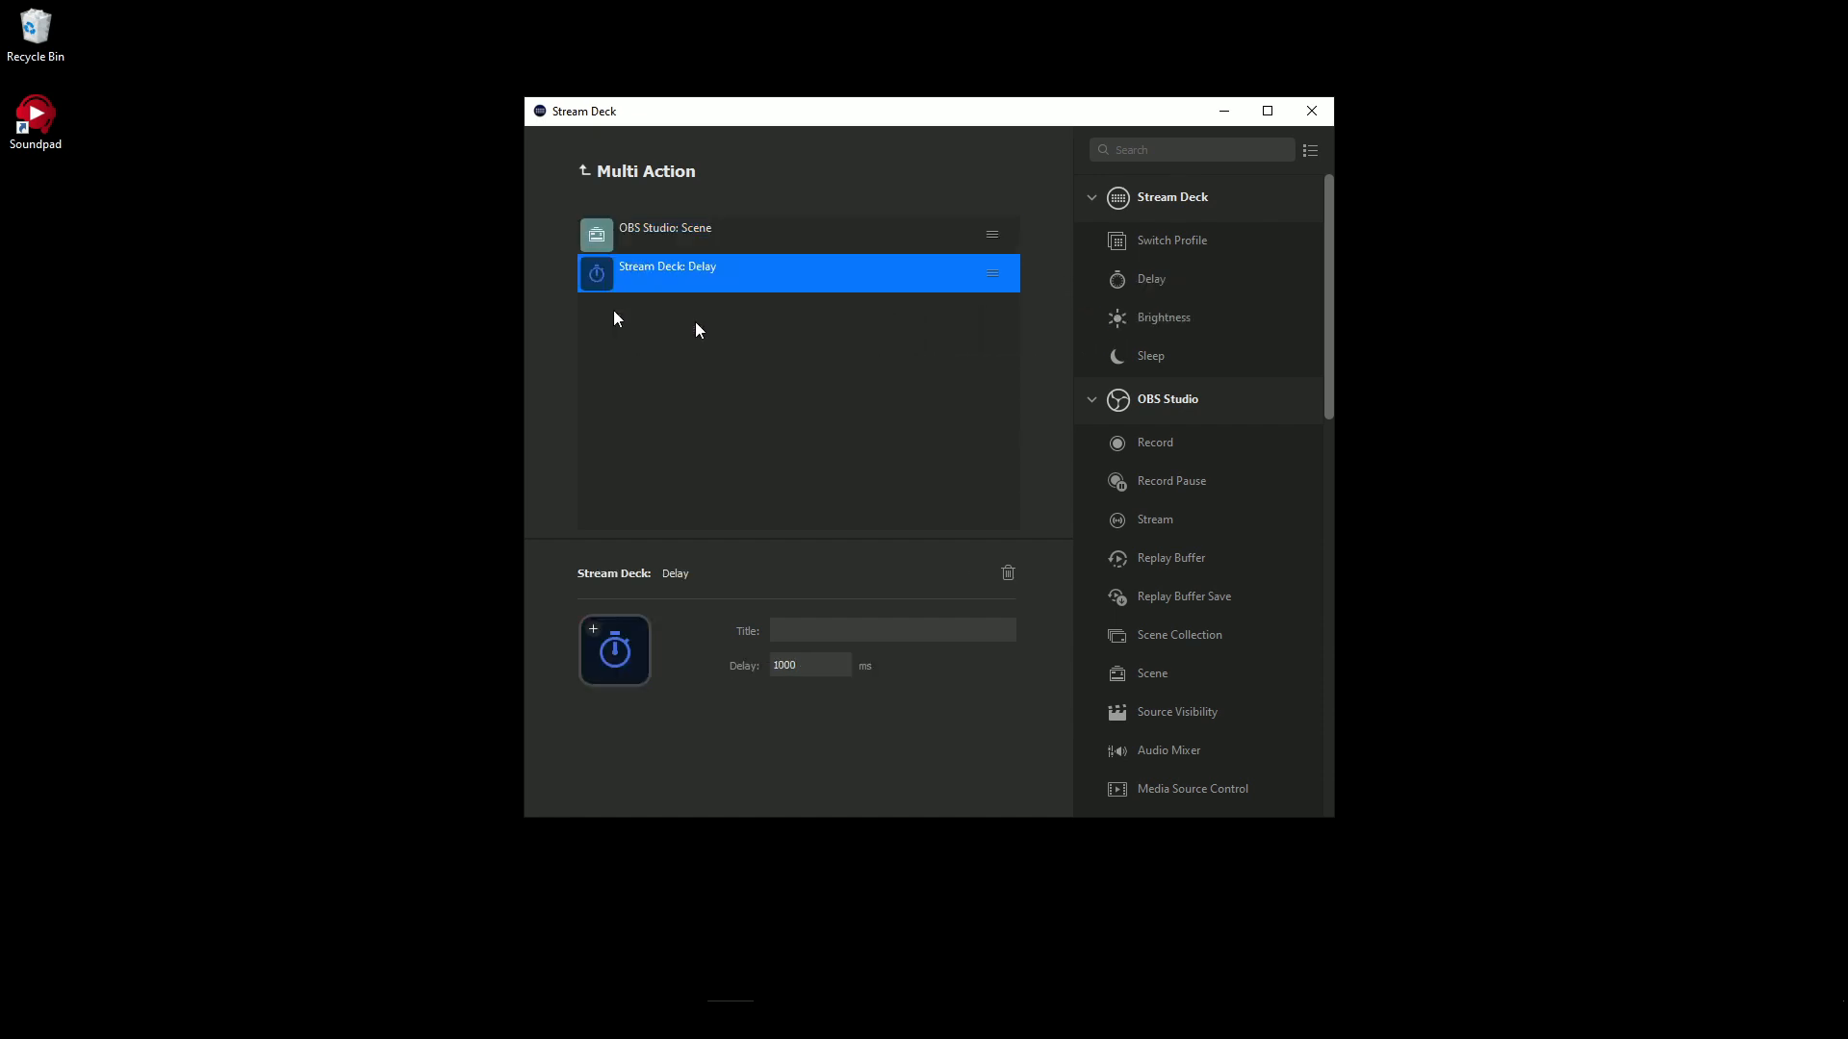
left_click(781, 666)
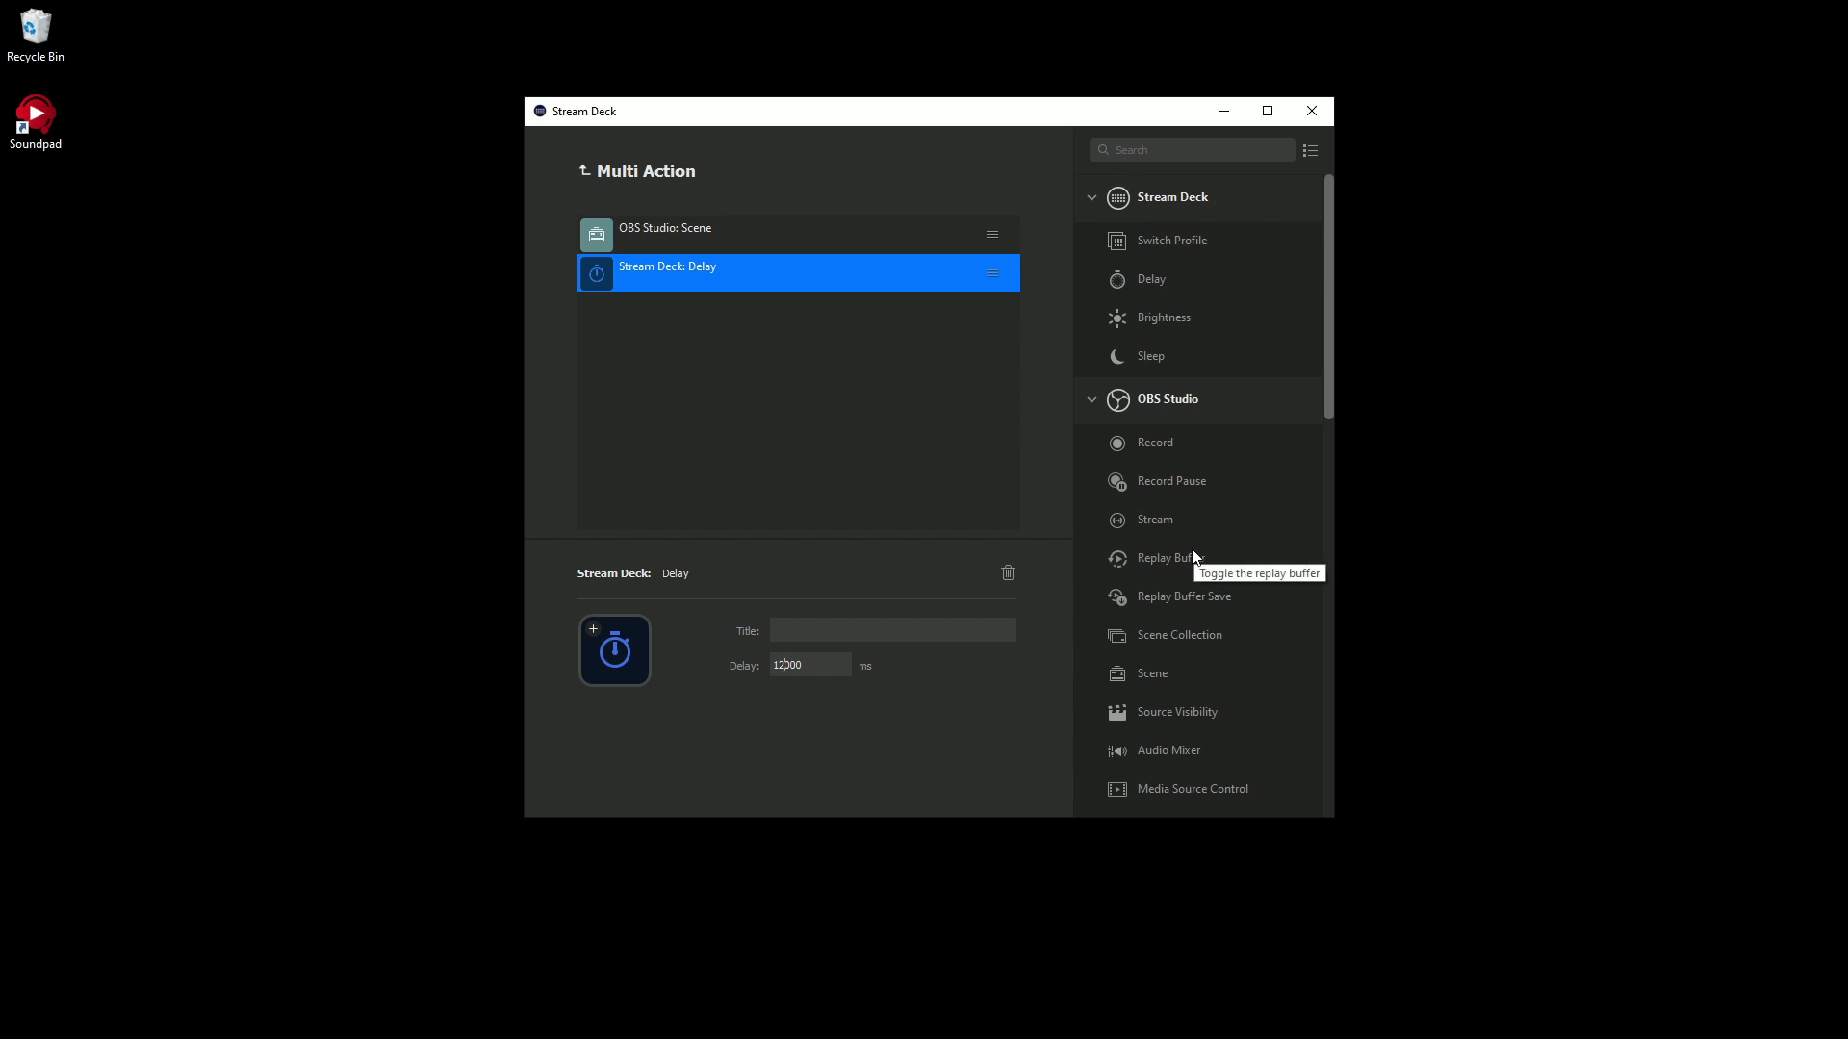
- Add an OBS Scene action set to Chat after the delay in the multi action
left_click_drag(1184, 679, 714, 379)
left_click(812, 660)
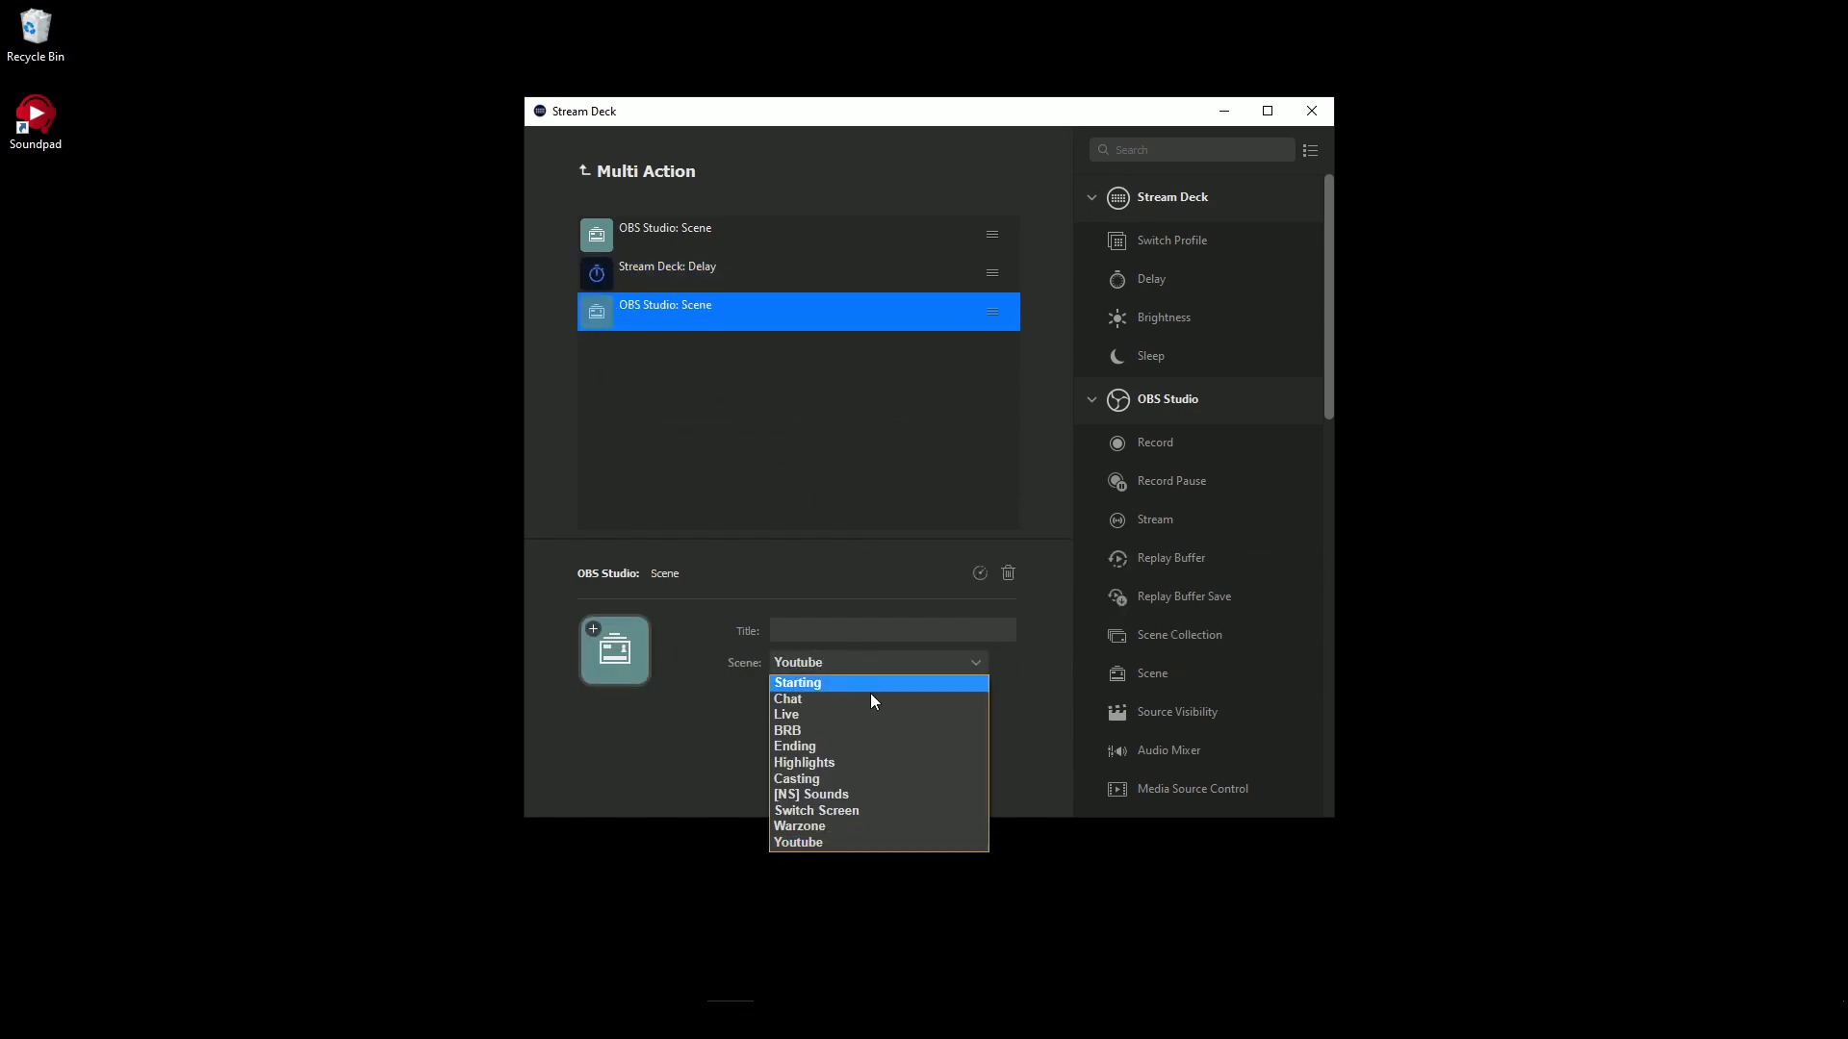
left_click(831, 701)
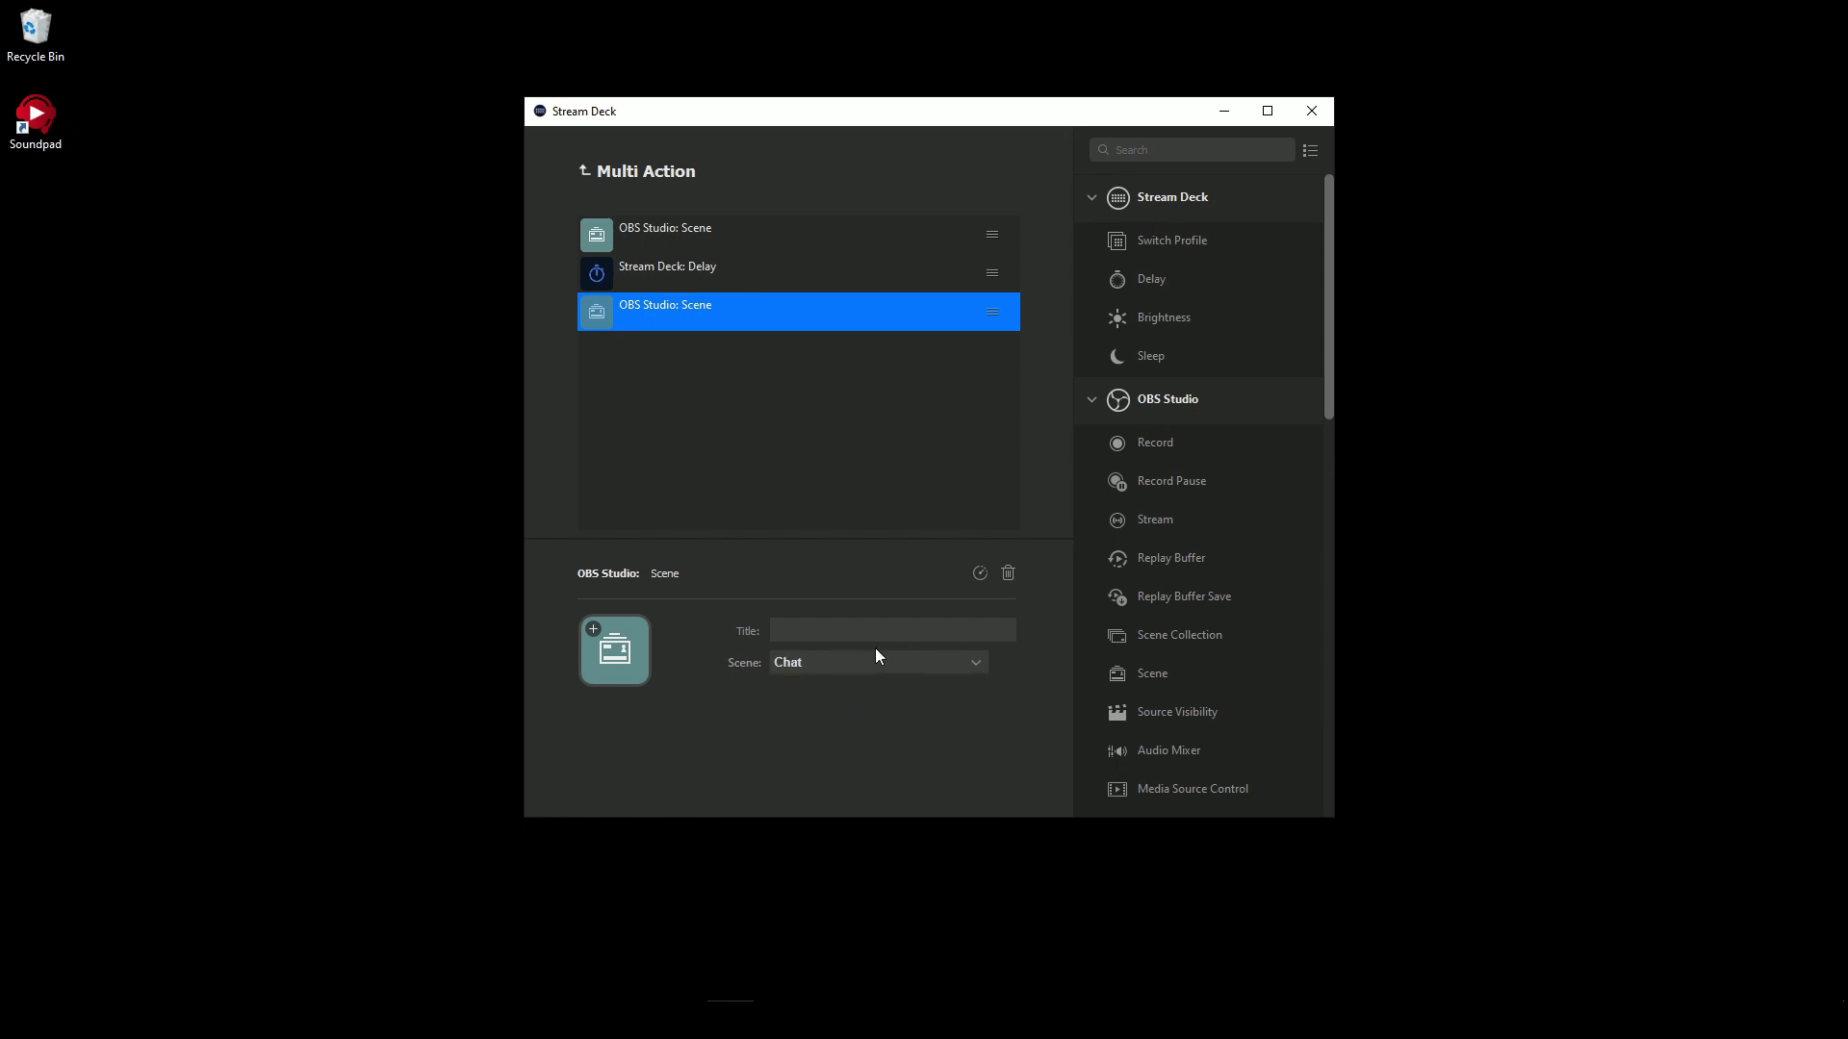
- Leave the multi action's contents and title its key beside Live "chat"
left_click(585, 170)
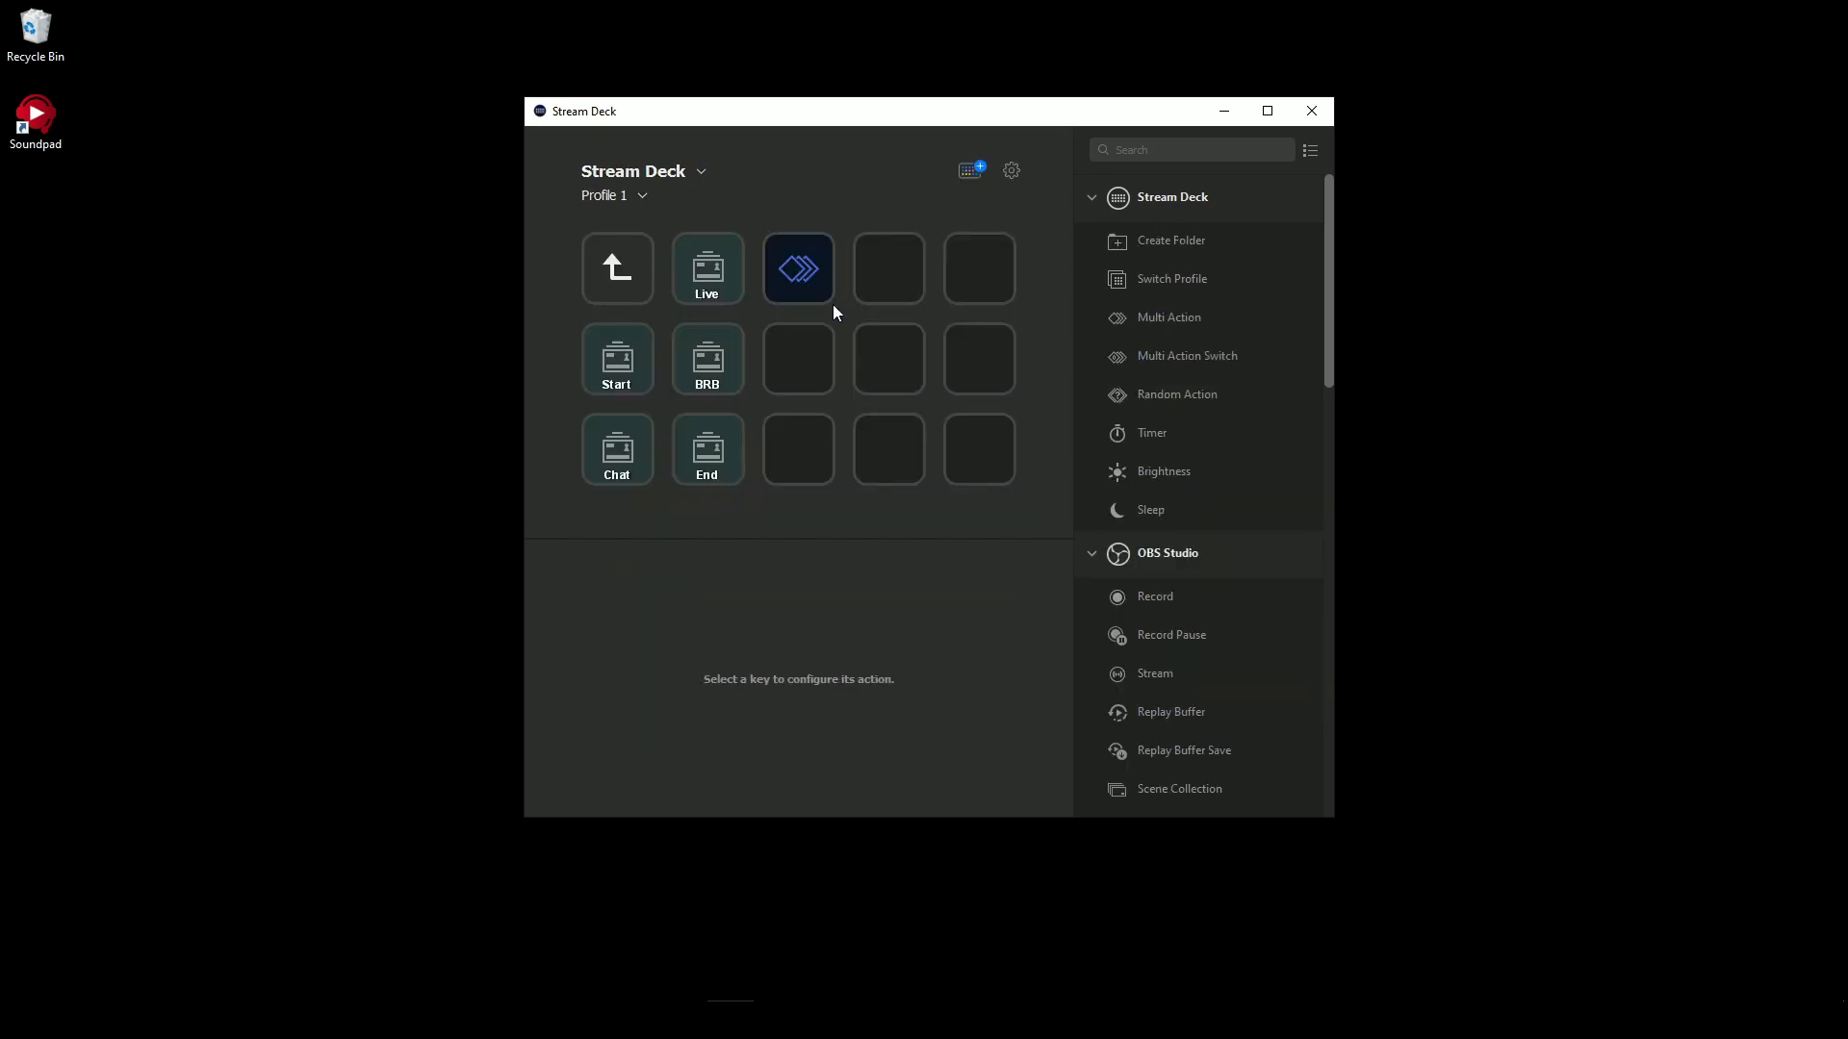
left_click(795, 635)
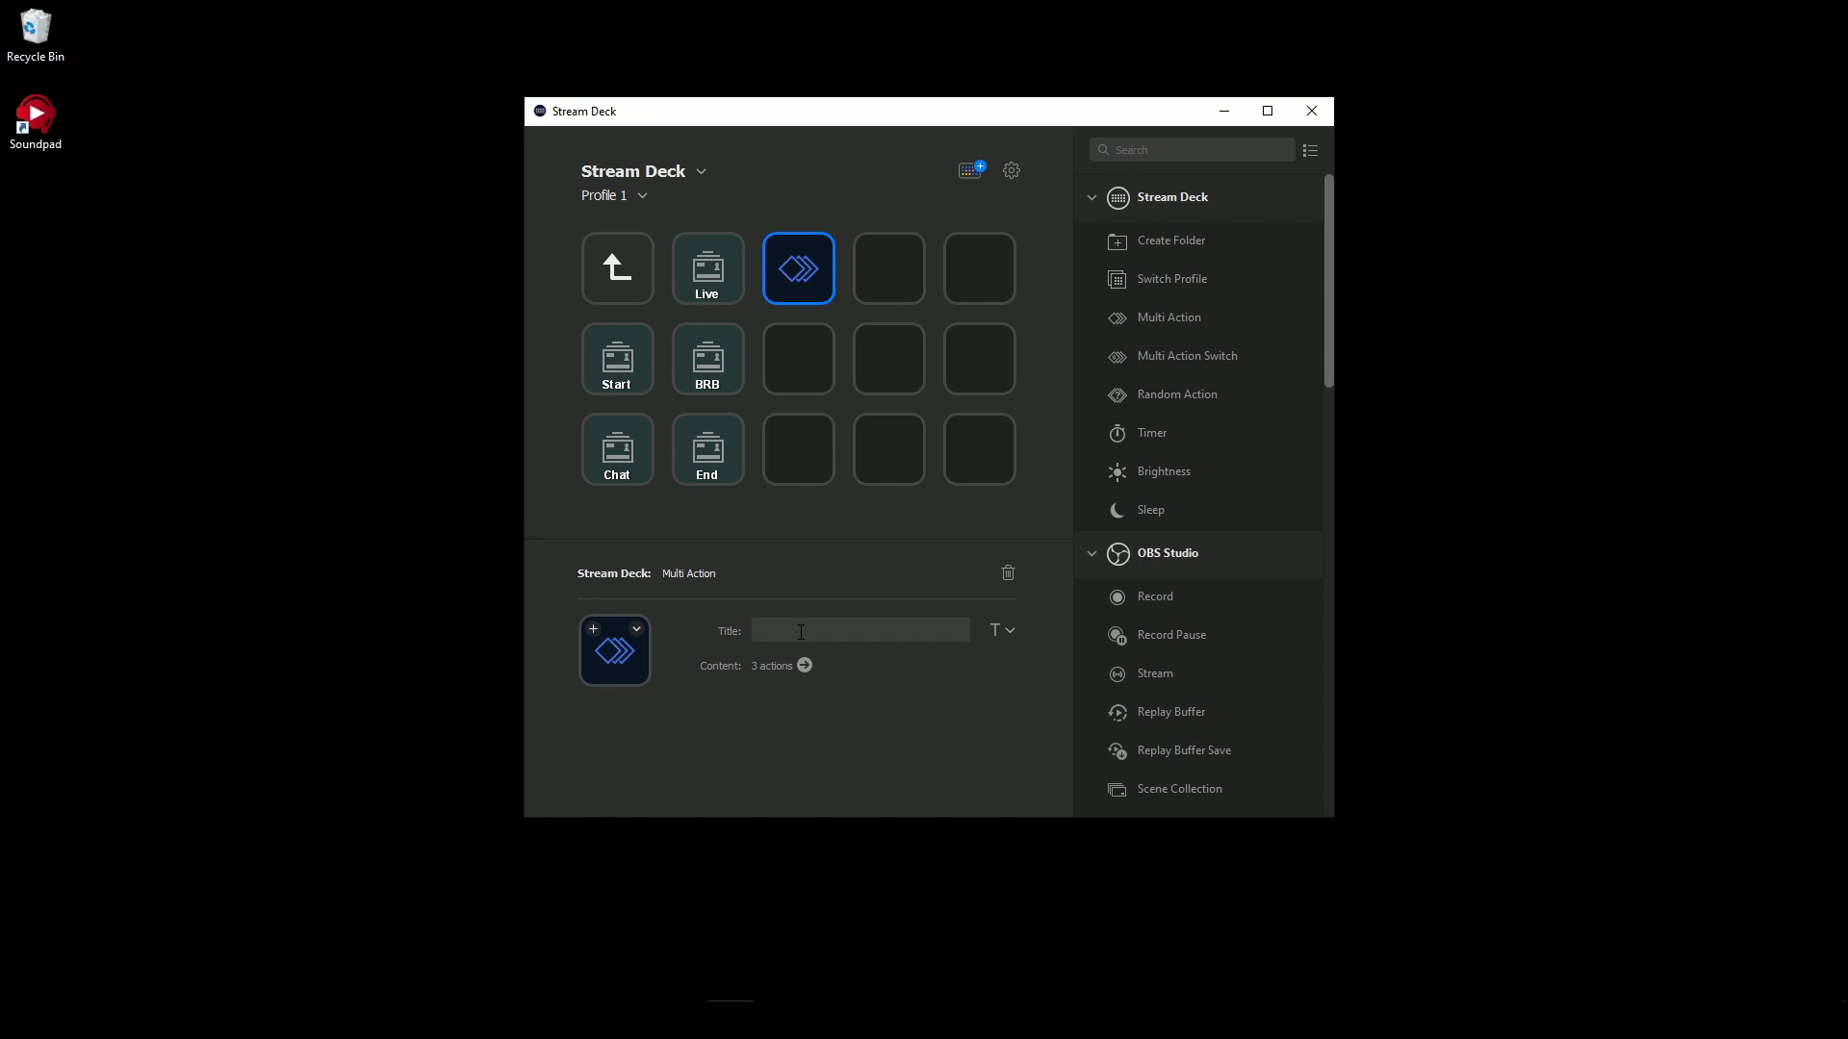
type("caht")
key("BackSpace")
key("BackSpace")
key("BackSpace")
type("hat")
left_click(852, 227)
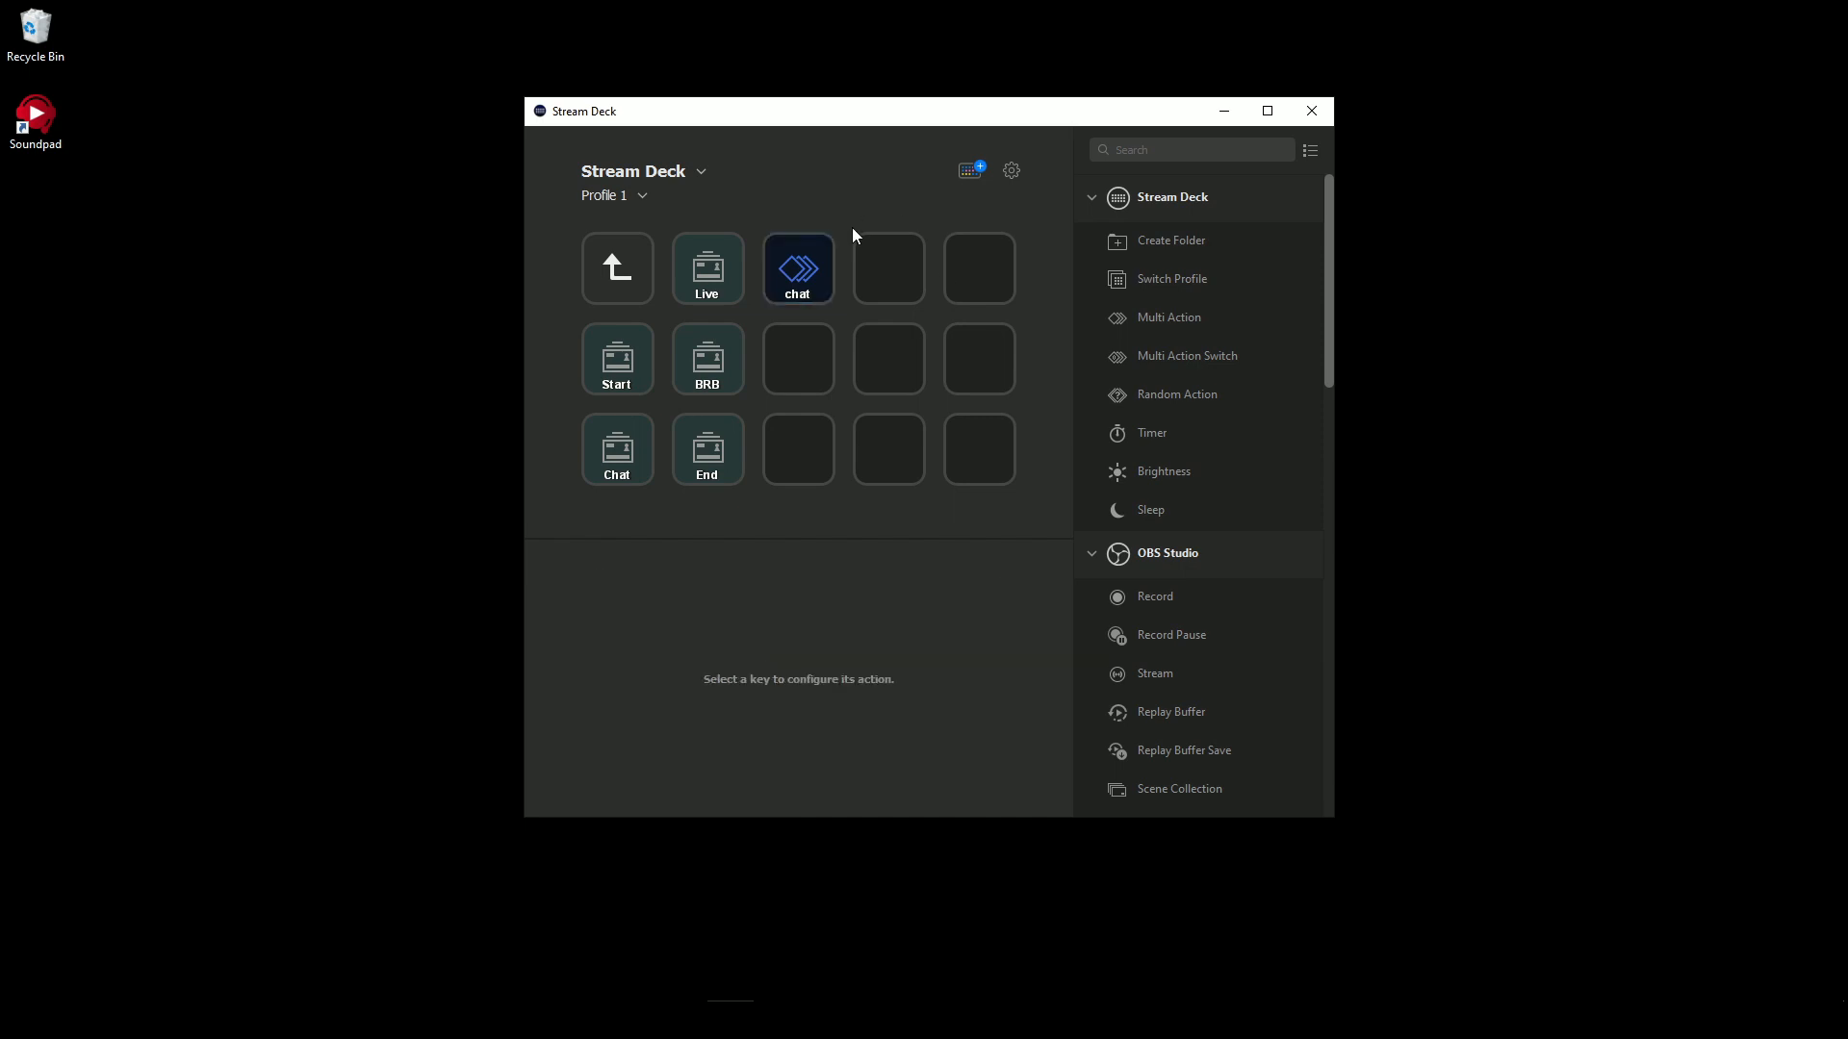
left_click(797, 275)
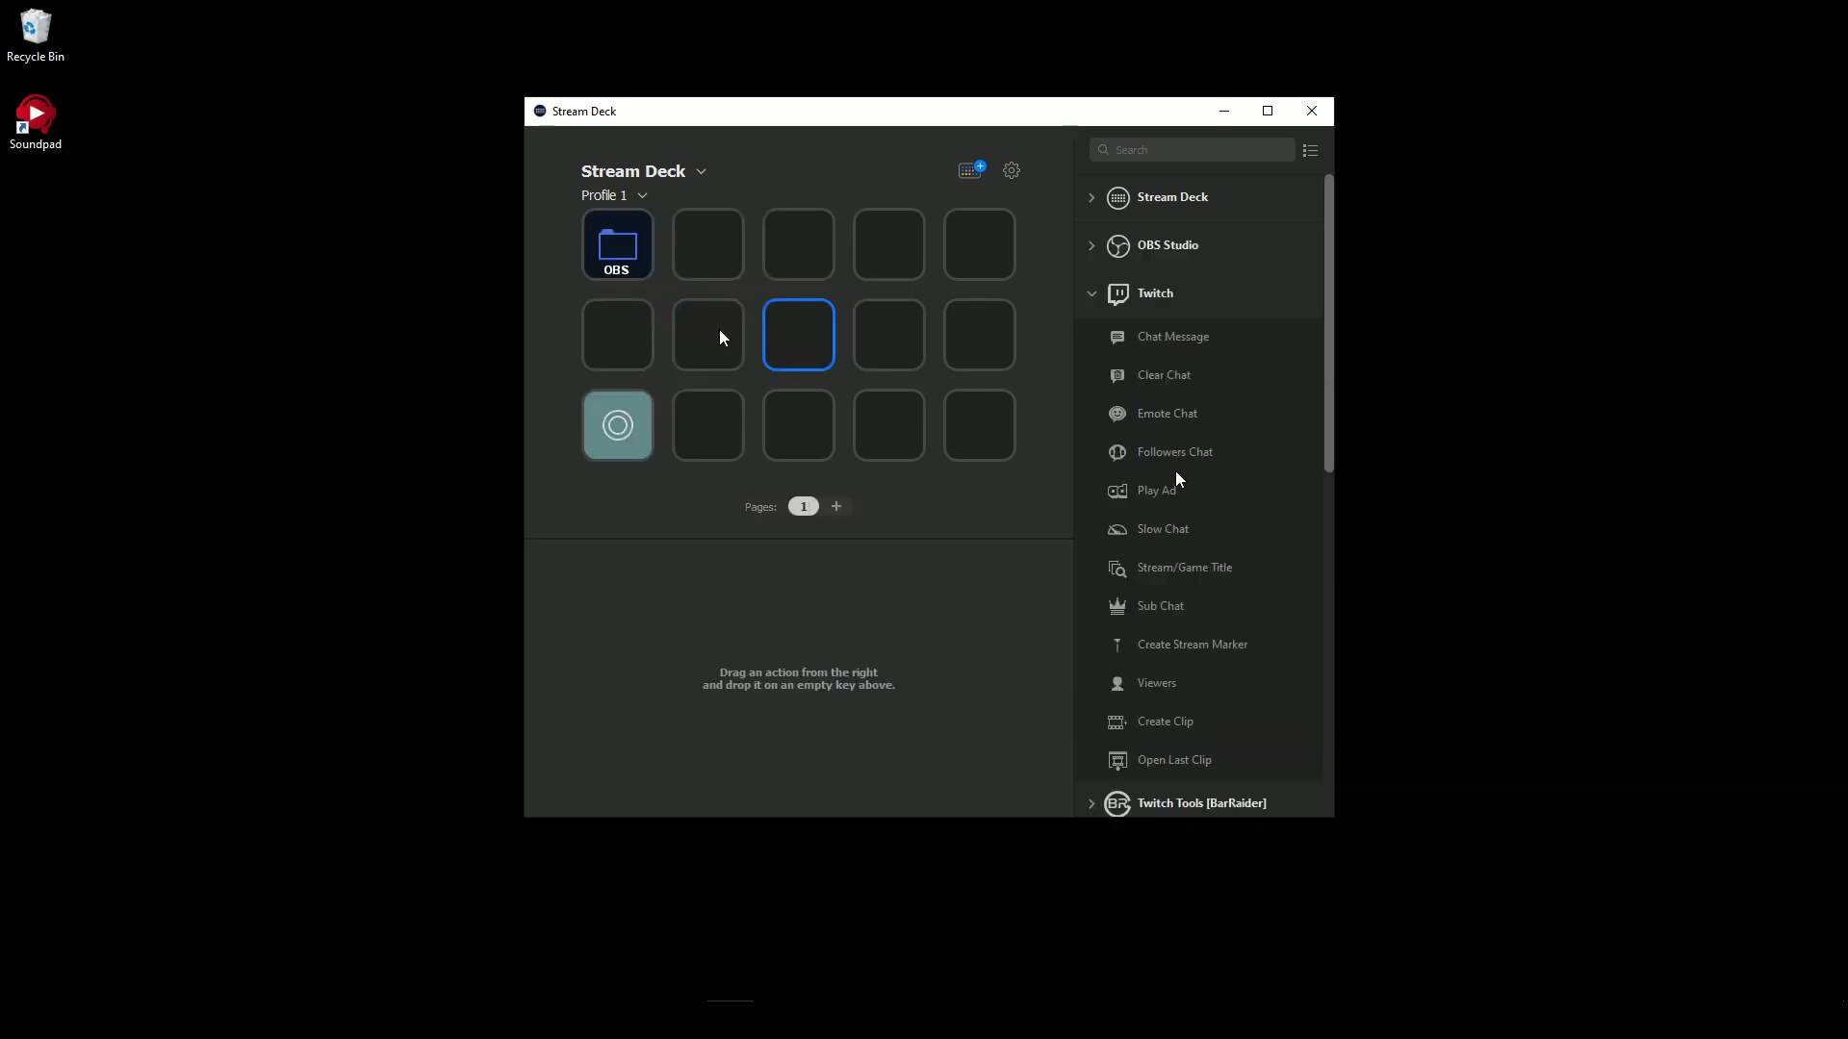
- Create a folder titled "Twitch" on the key below the OBS folder and open it
right_click(608, 351)
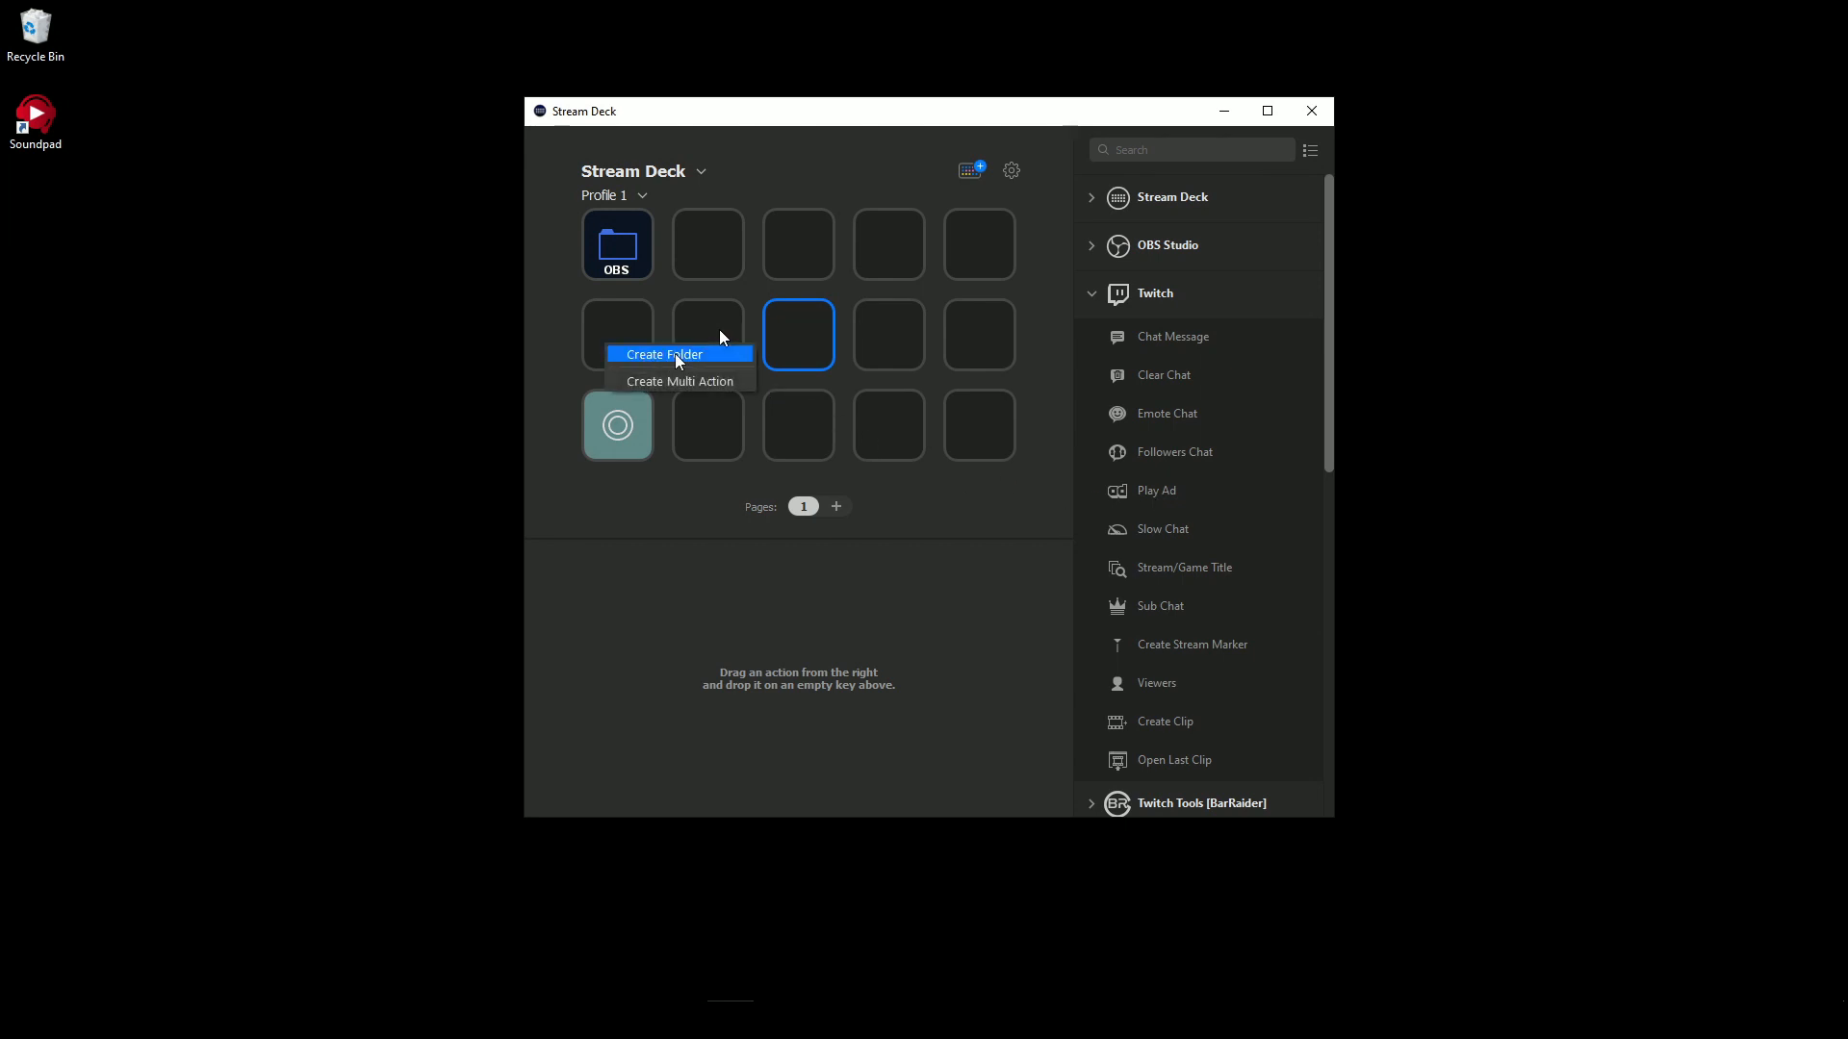
left_click(640, 352)
left_click(780, 636)
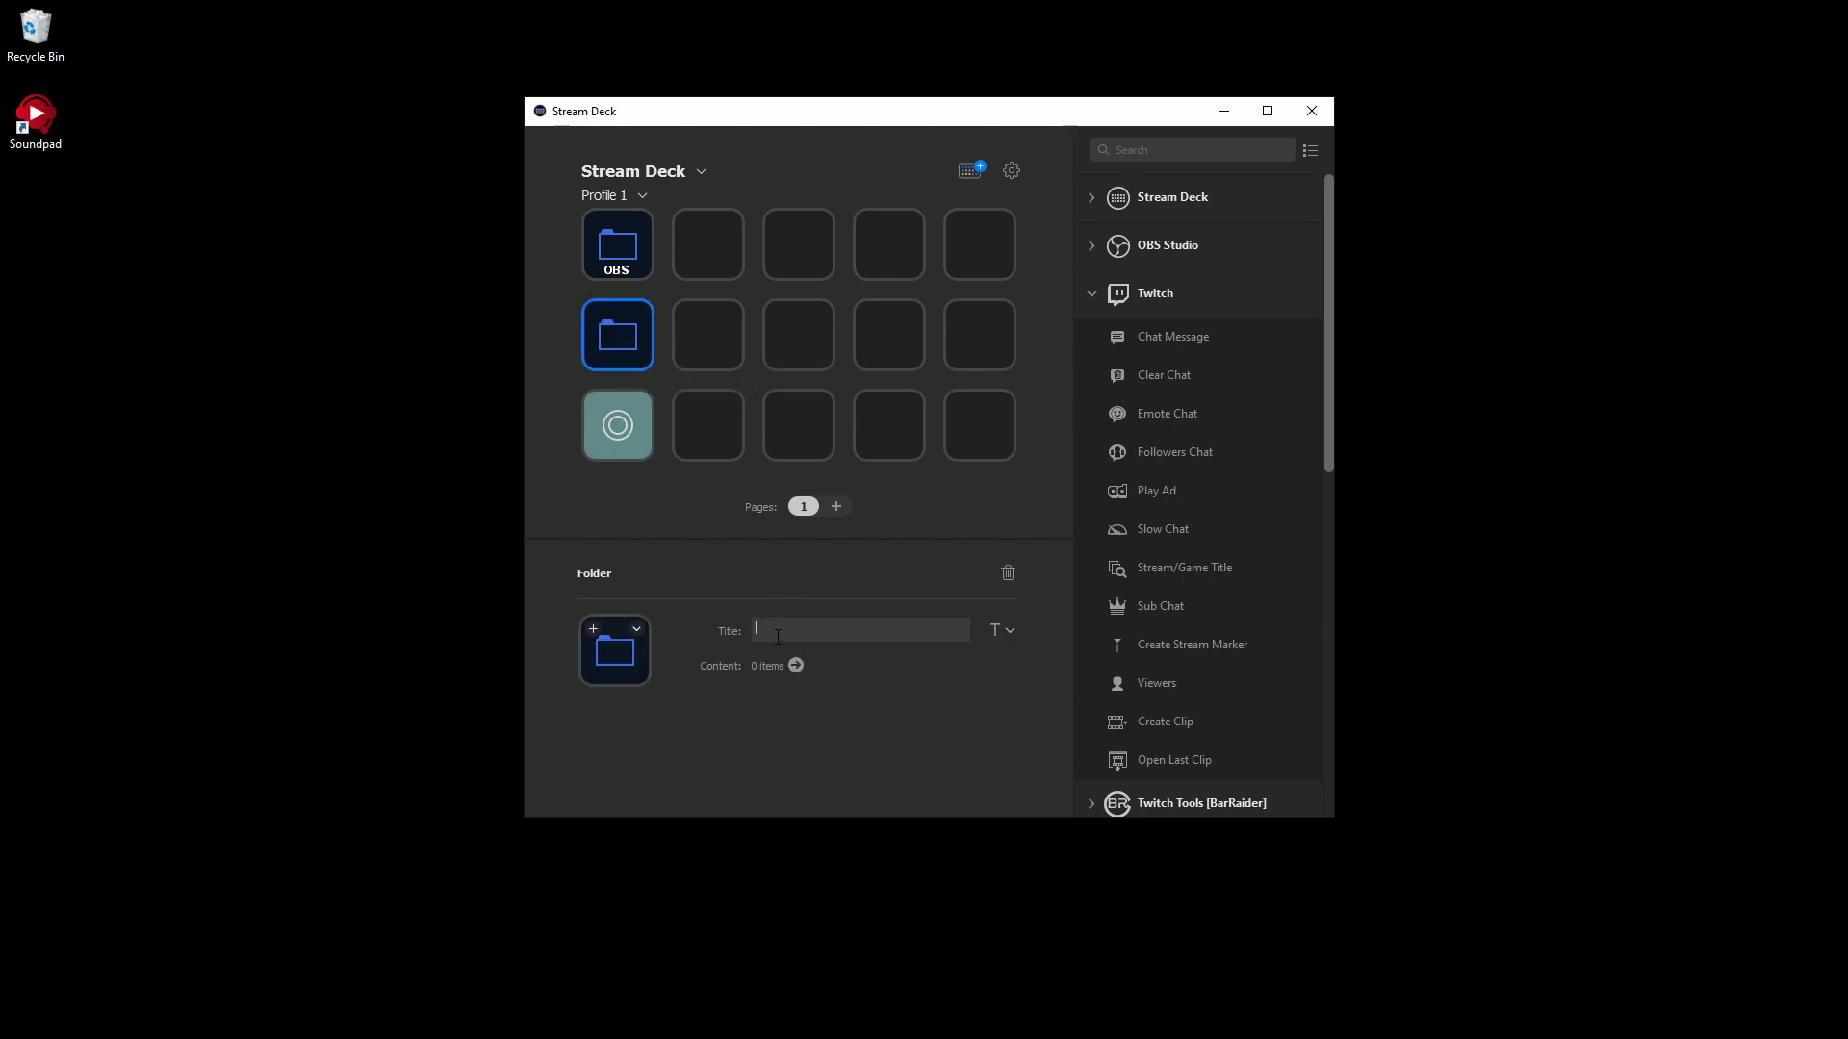
type("Twitch")
double_click(621, 339)
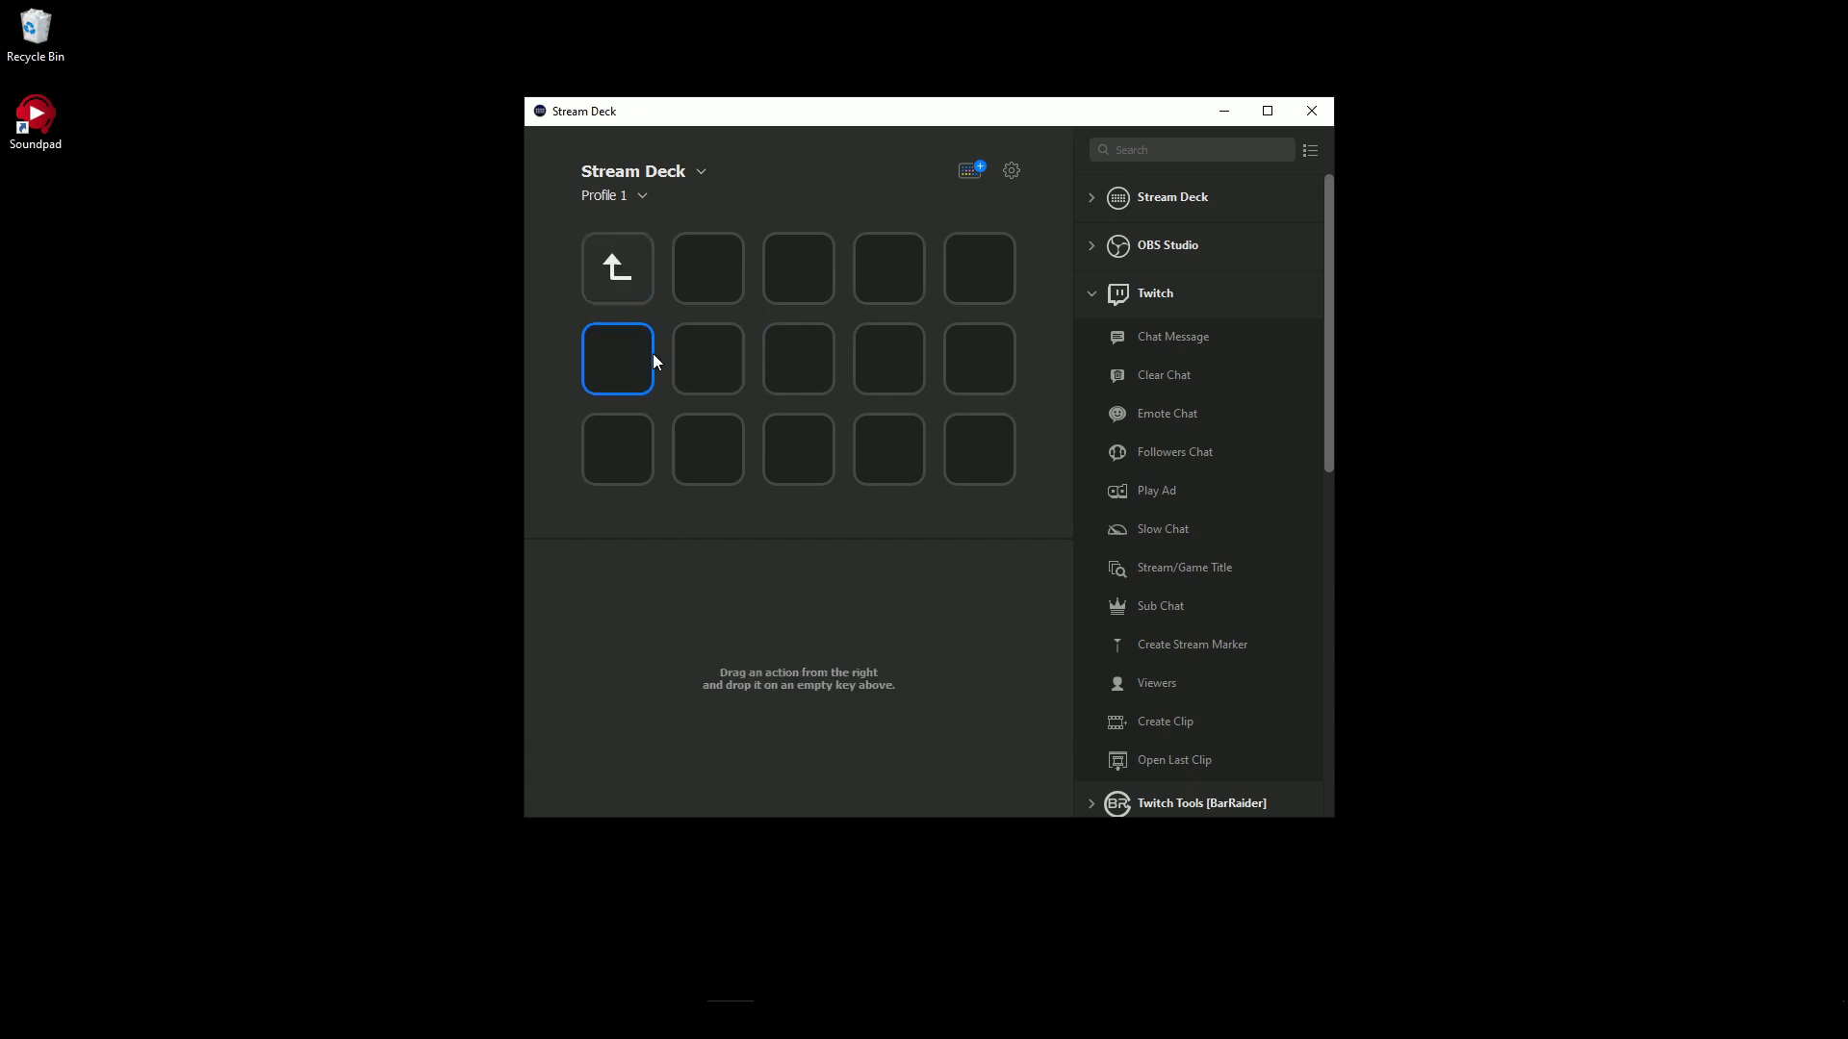
- Add a Twitch Chat Message action beside the folder's back key, titled "ID" with the message "!ID"
left_click_drag(1174, 337, 697, 282)
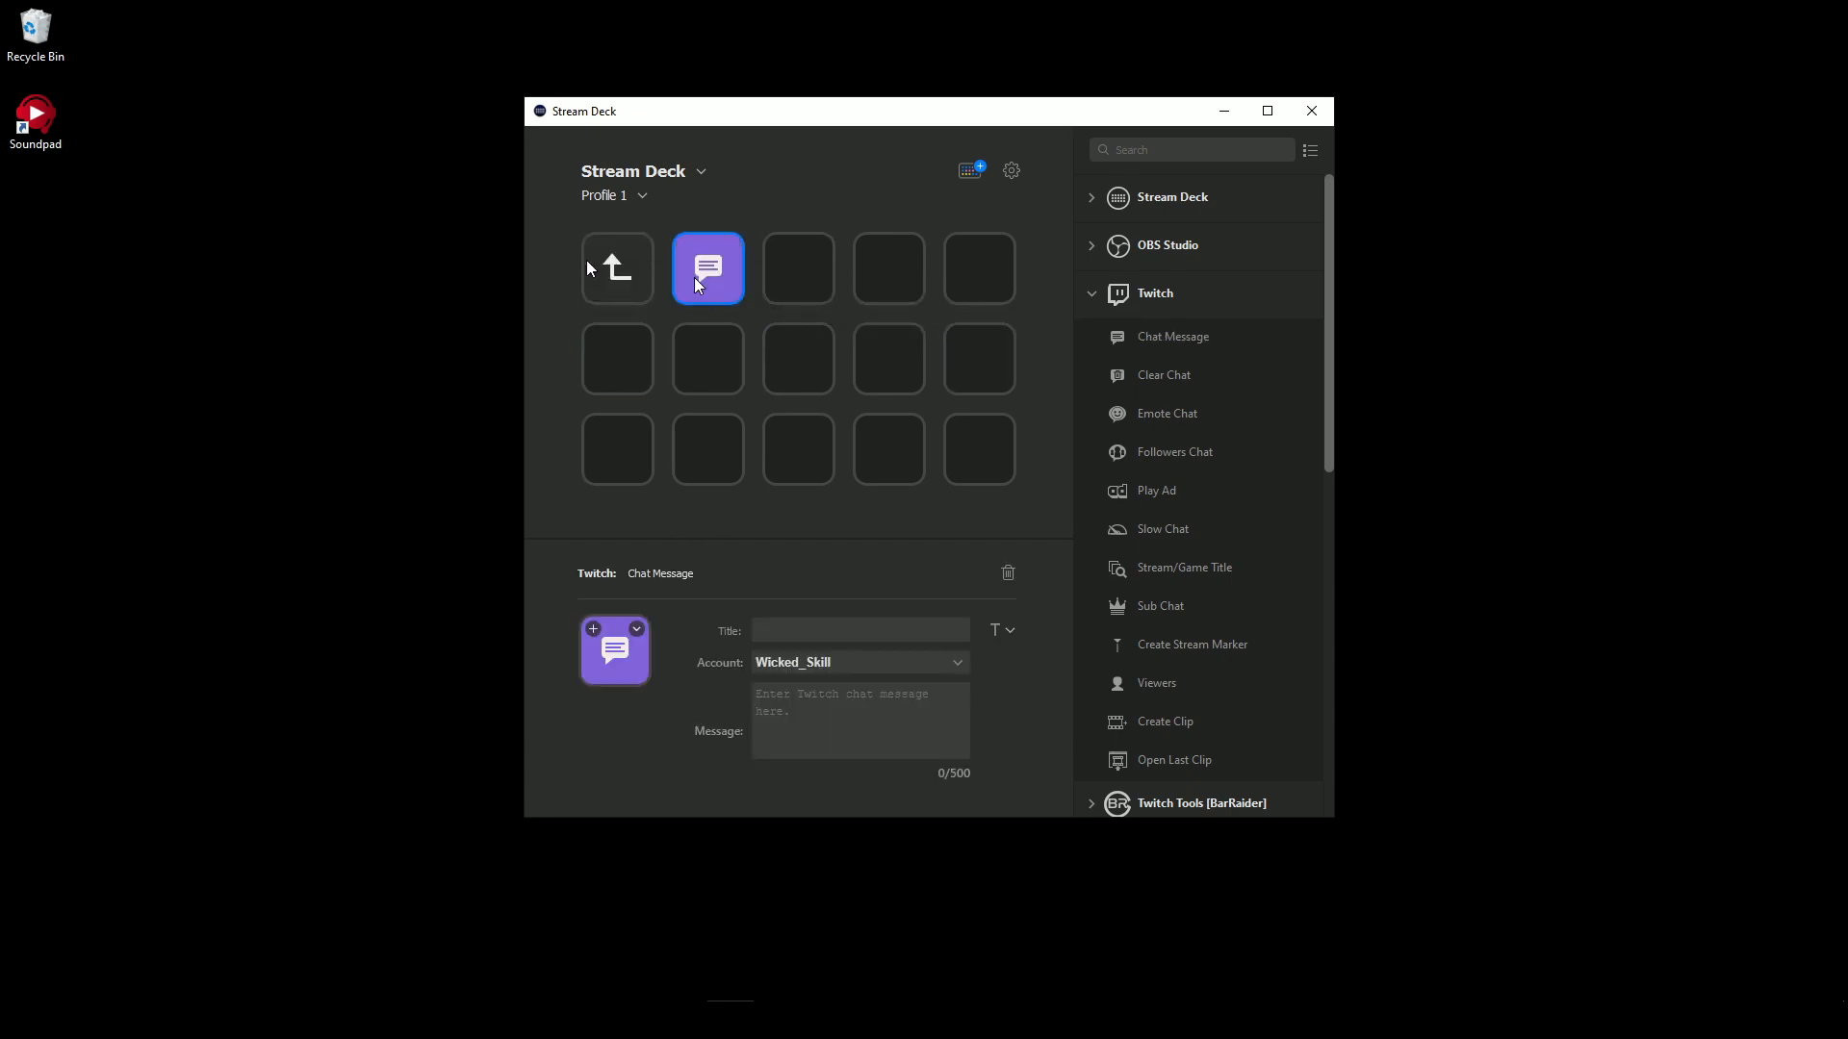
left_click(810, 632)
type("ID!ID")
left_click(835, 528)
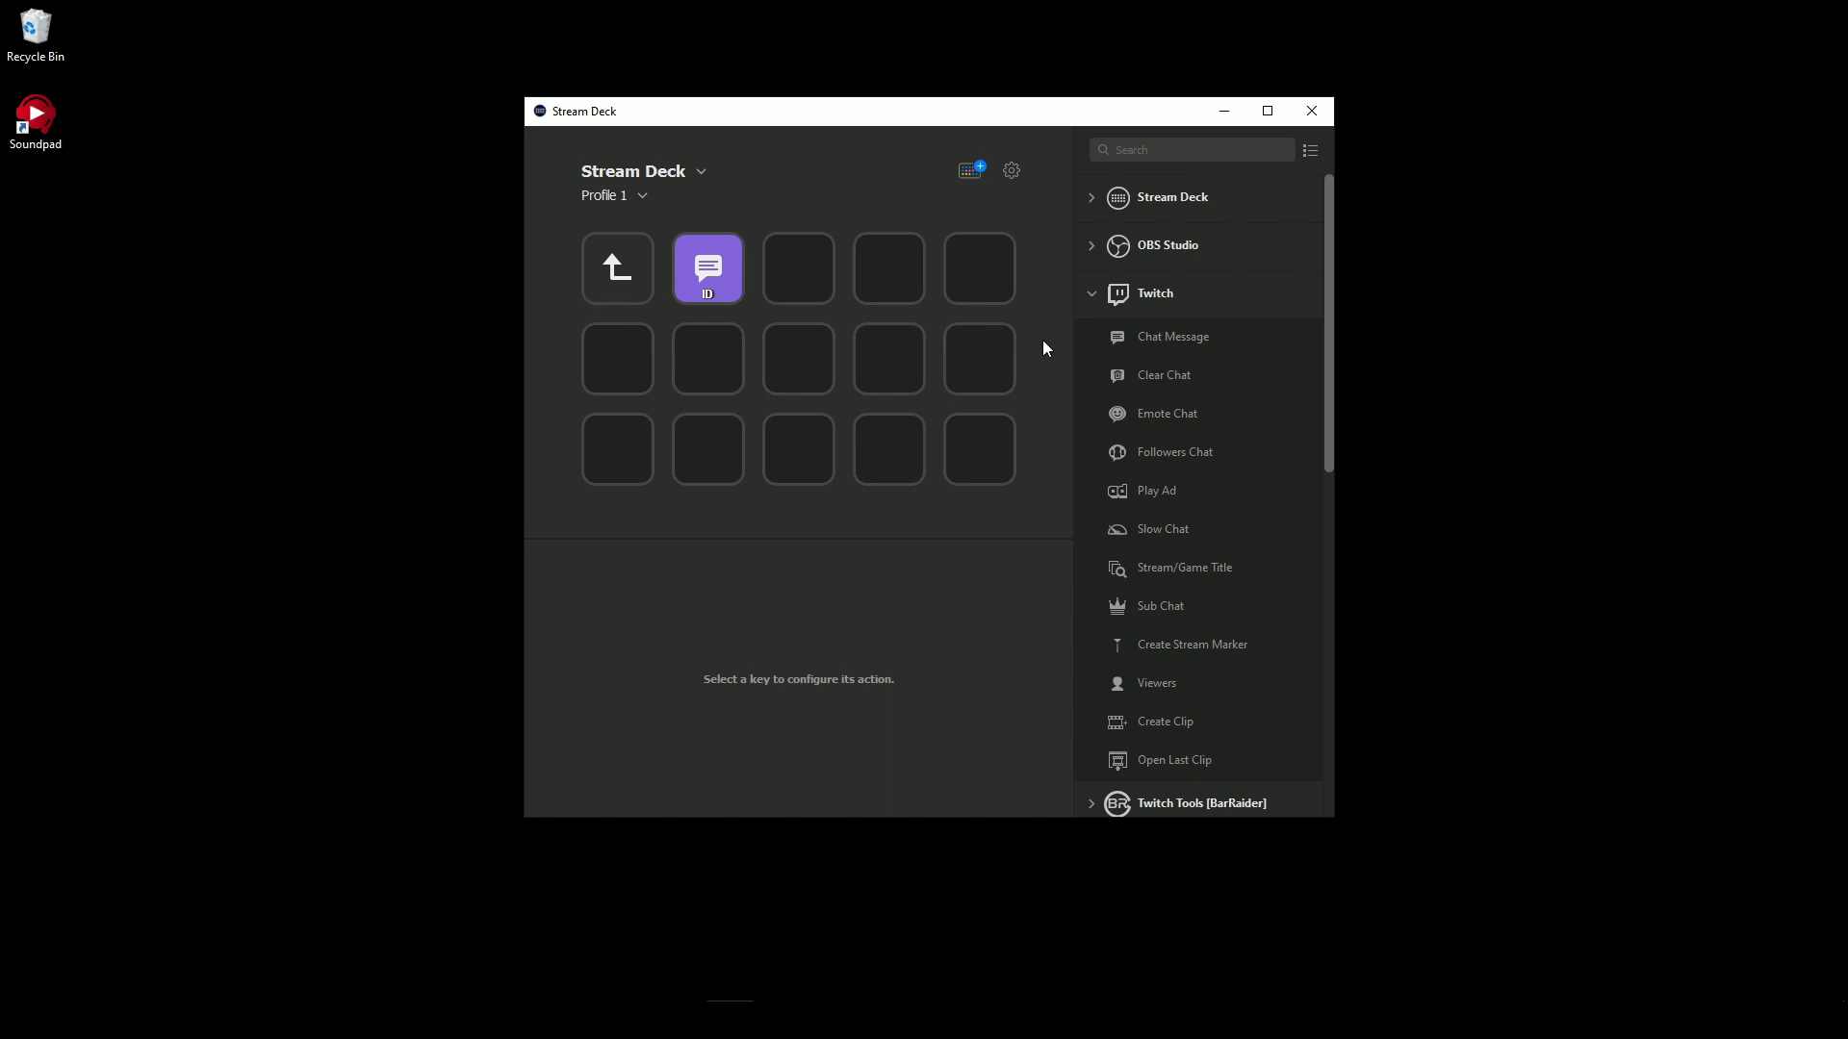
left_click(682, 280)
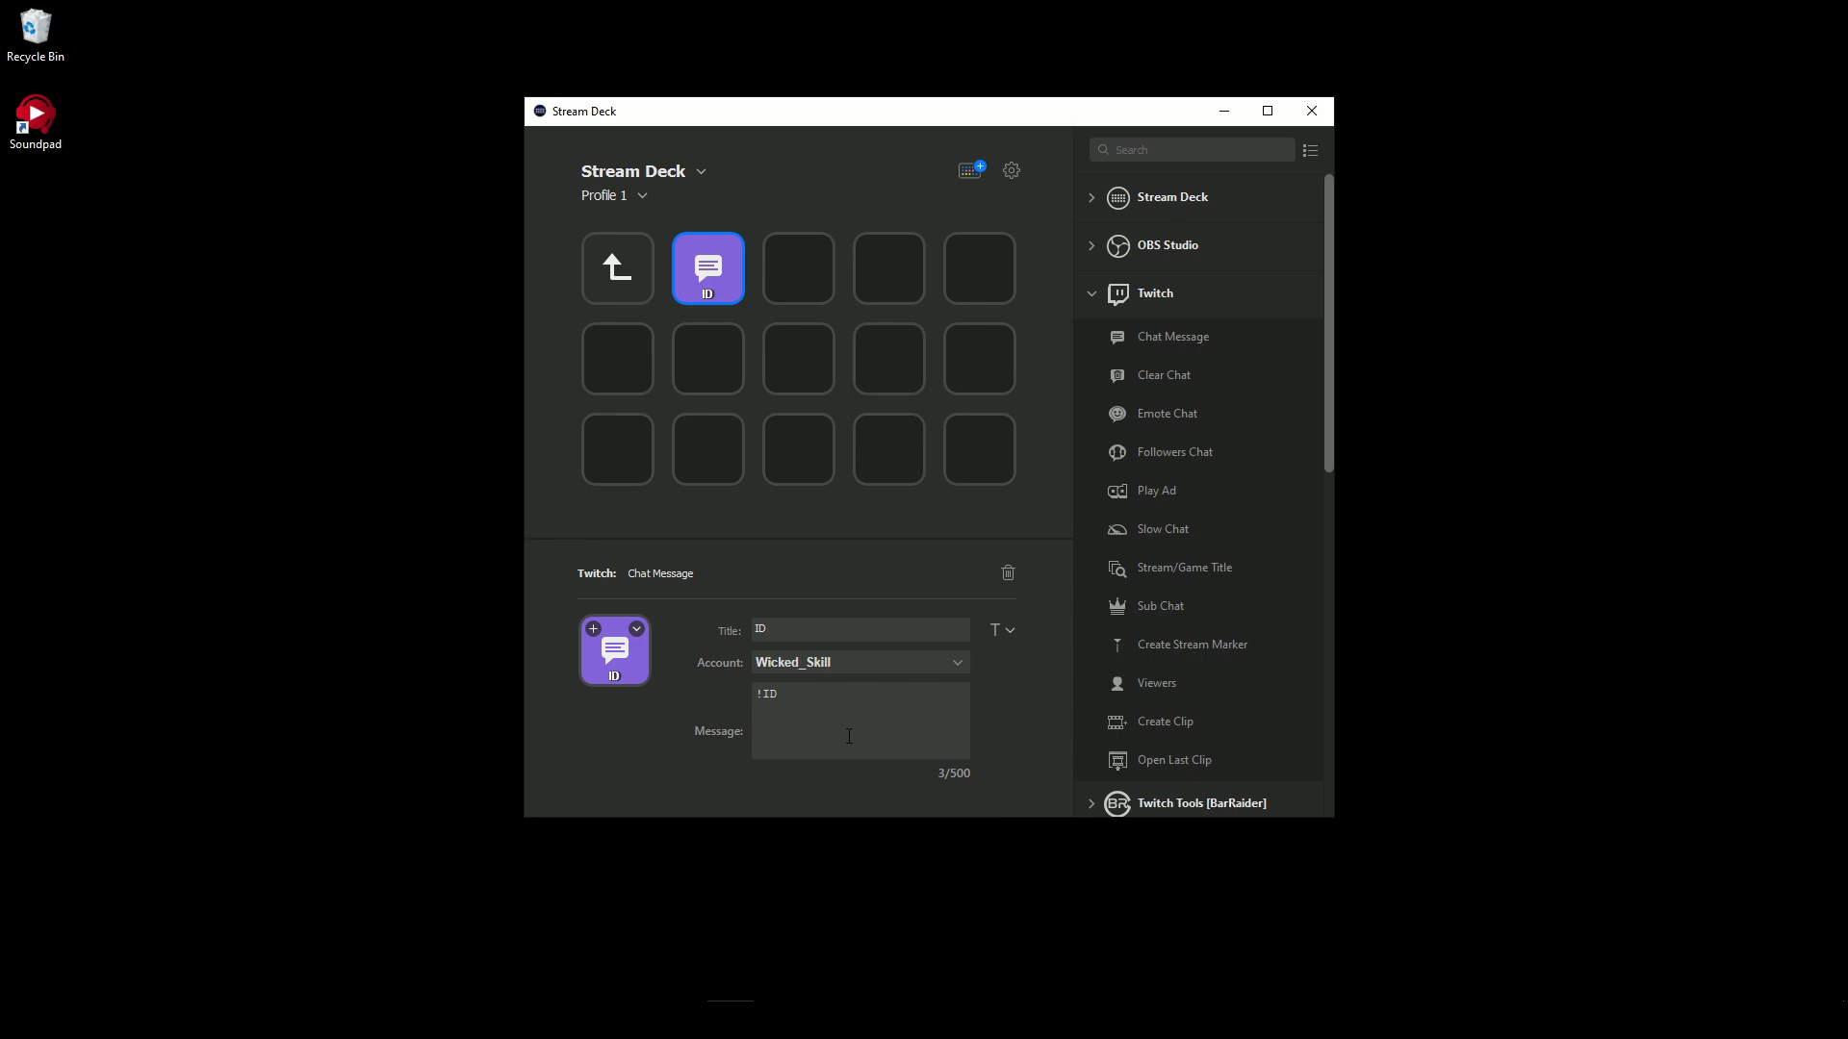
left_click(896, 506)
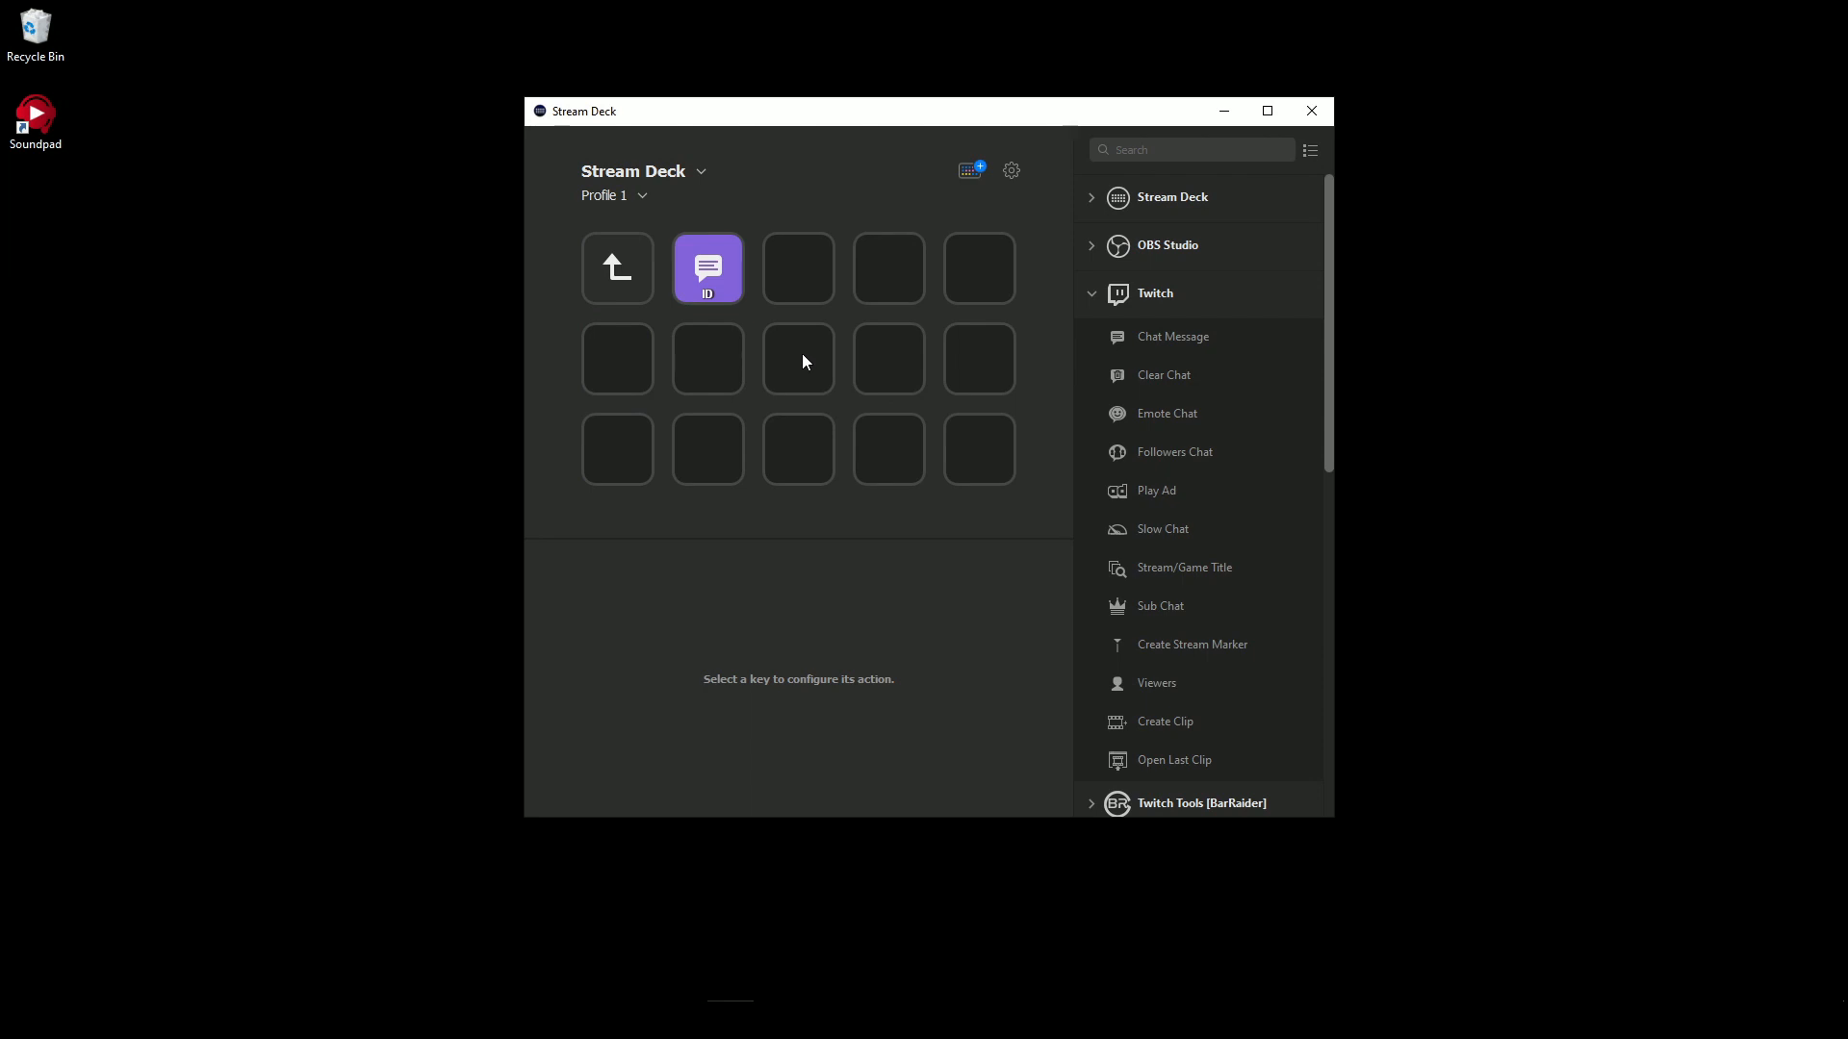
- Add a Twitch Play Ad action of 120 seconds to the first row's last key and a Create Clip action below the back key
left_click_drag(1162, 491, 981, 265)
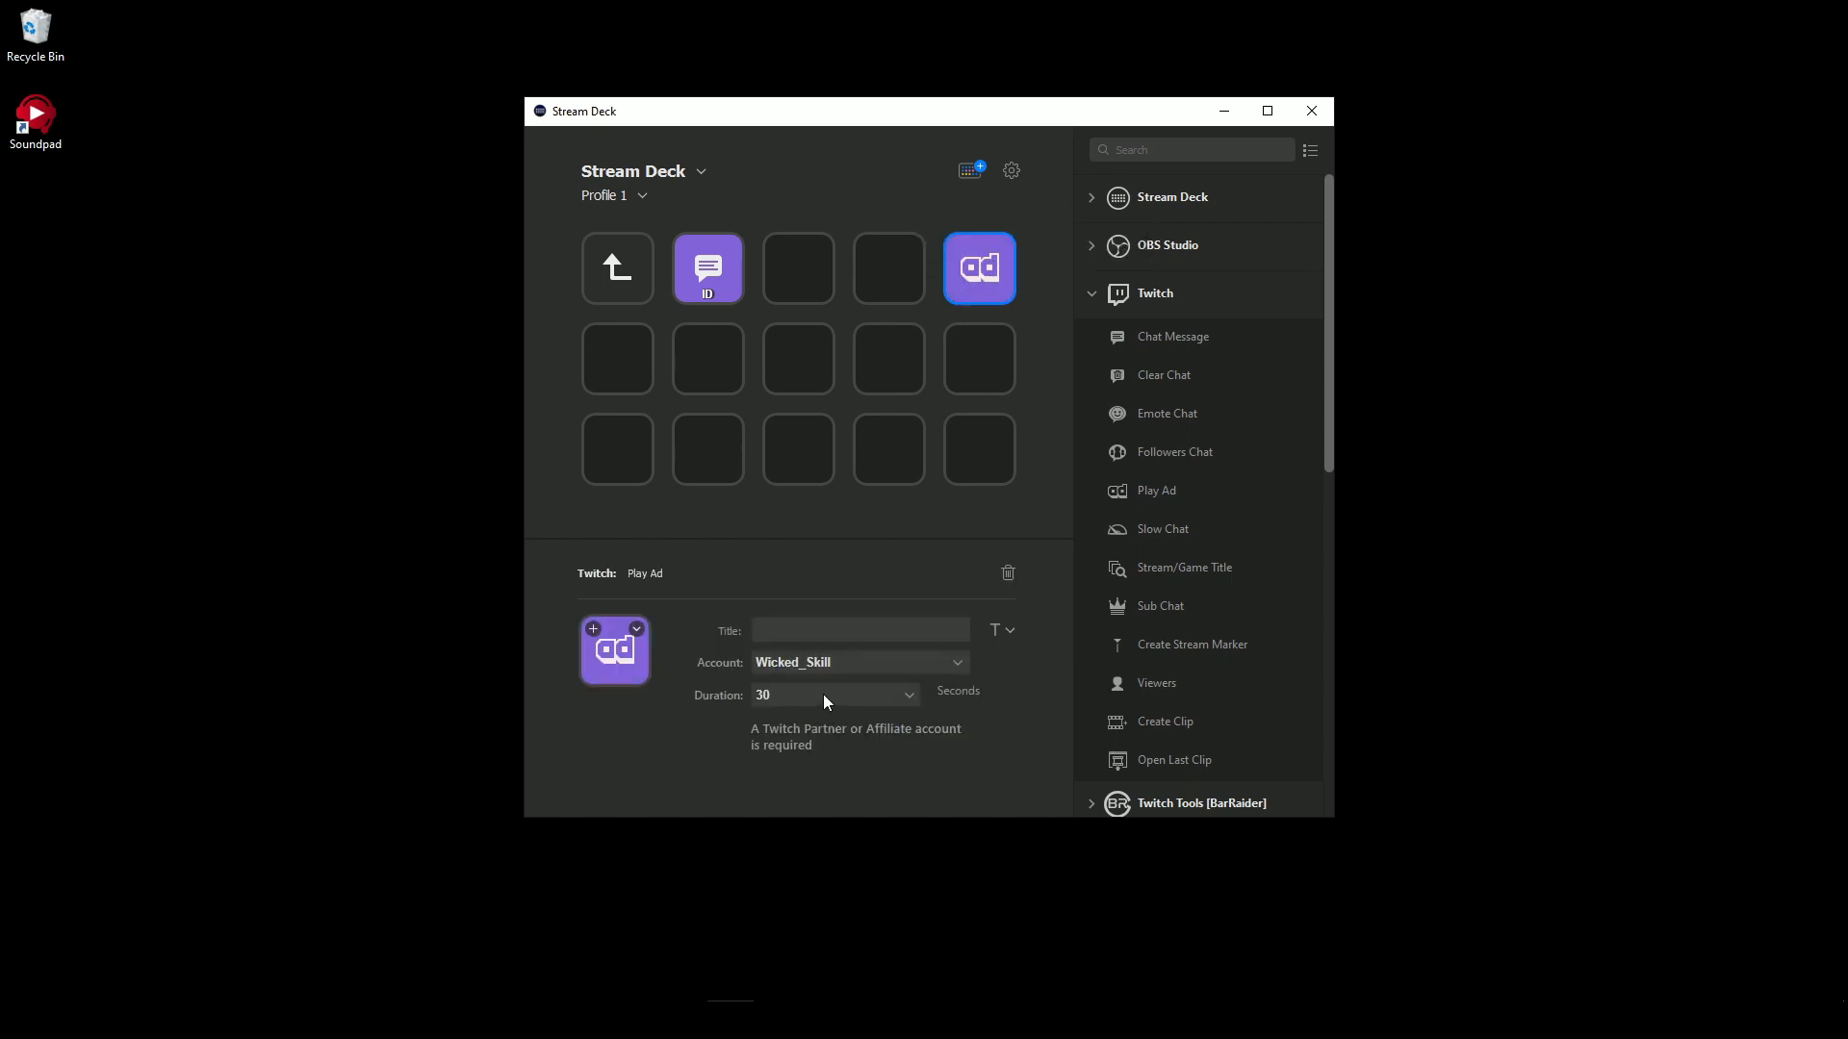
left_click(823, 697)
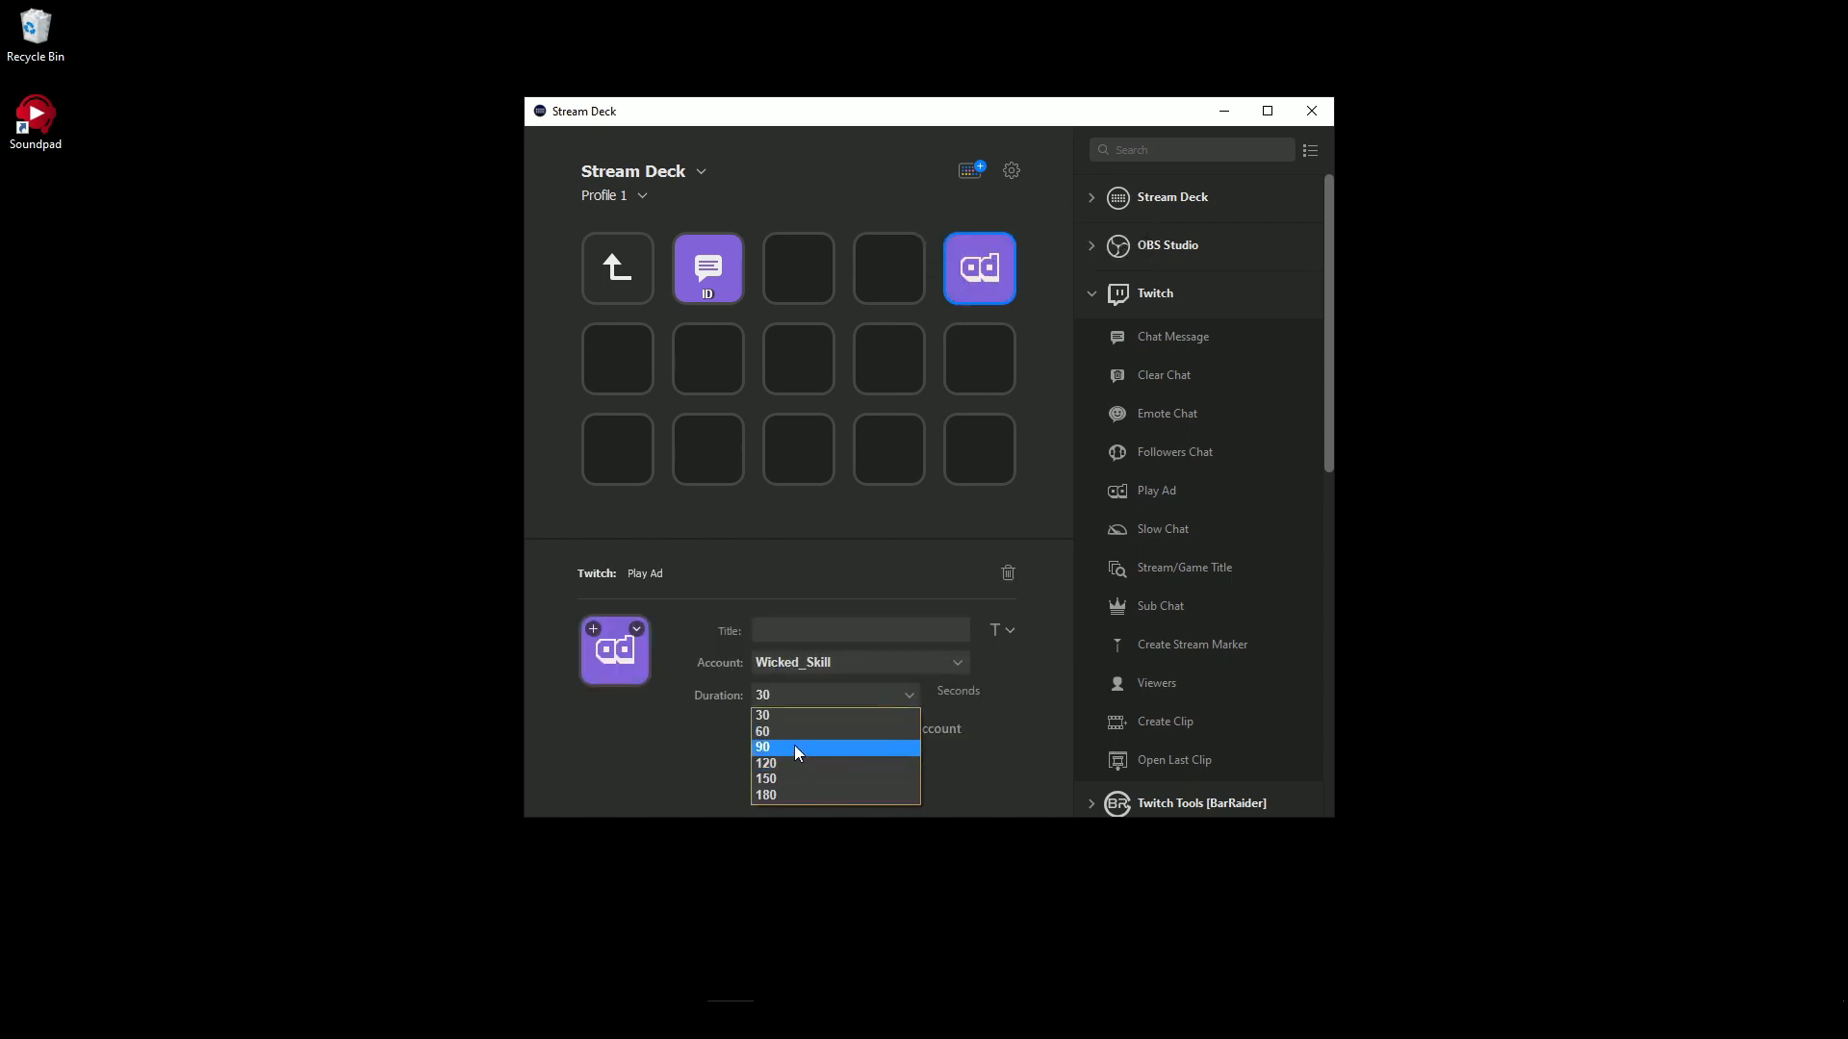
left_click(794, 746)
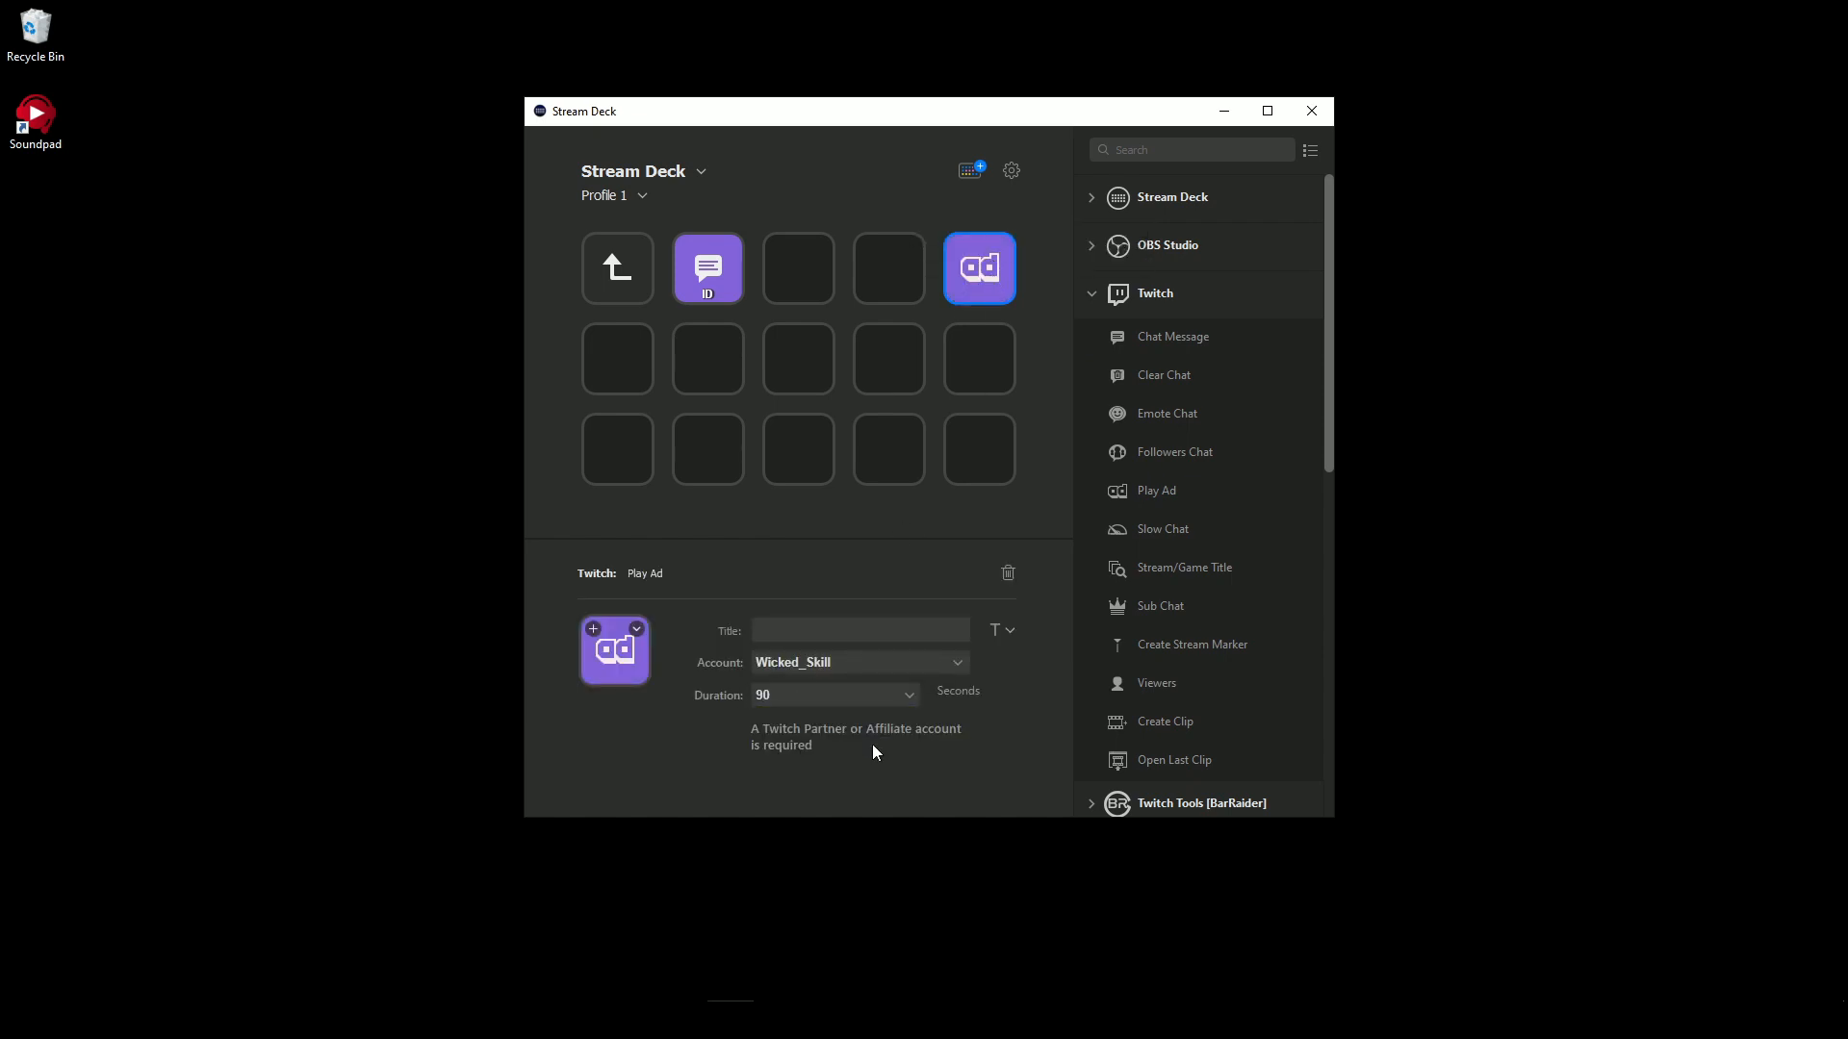
left_click(771, 700)
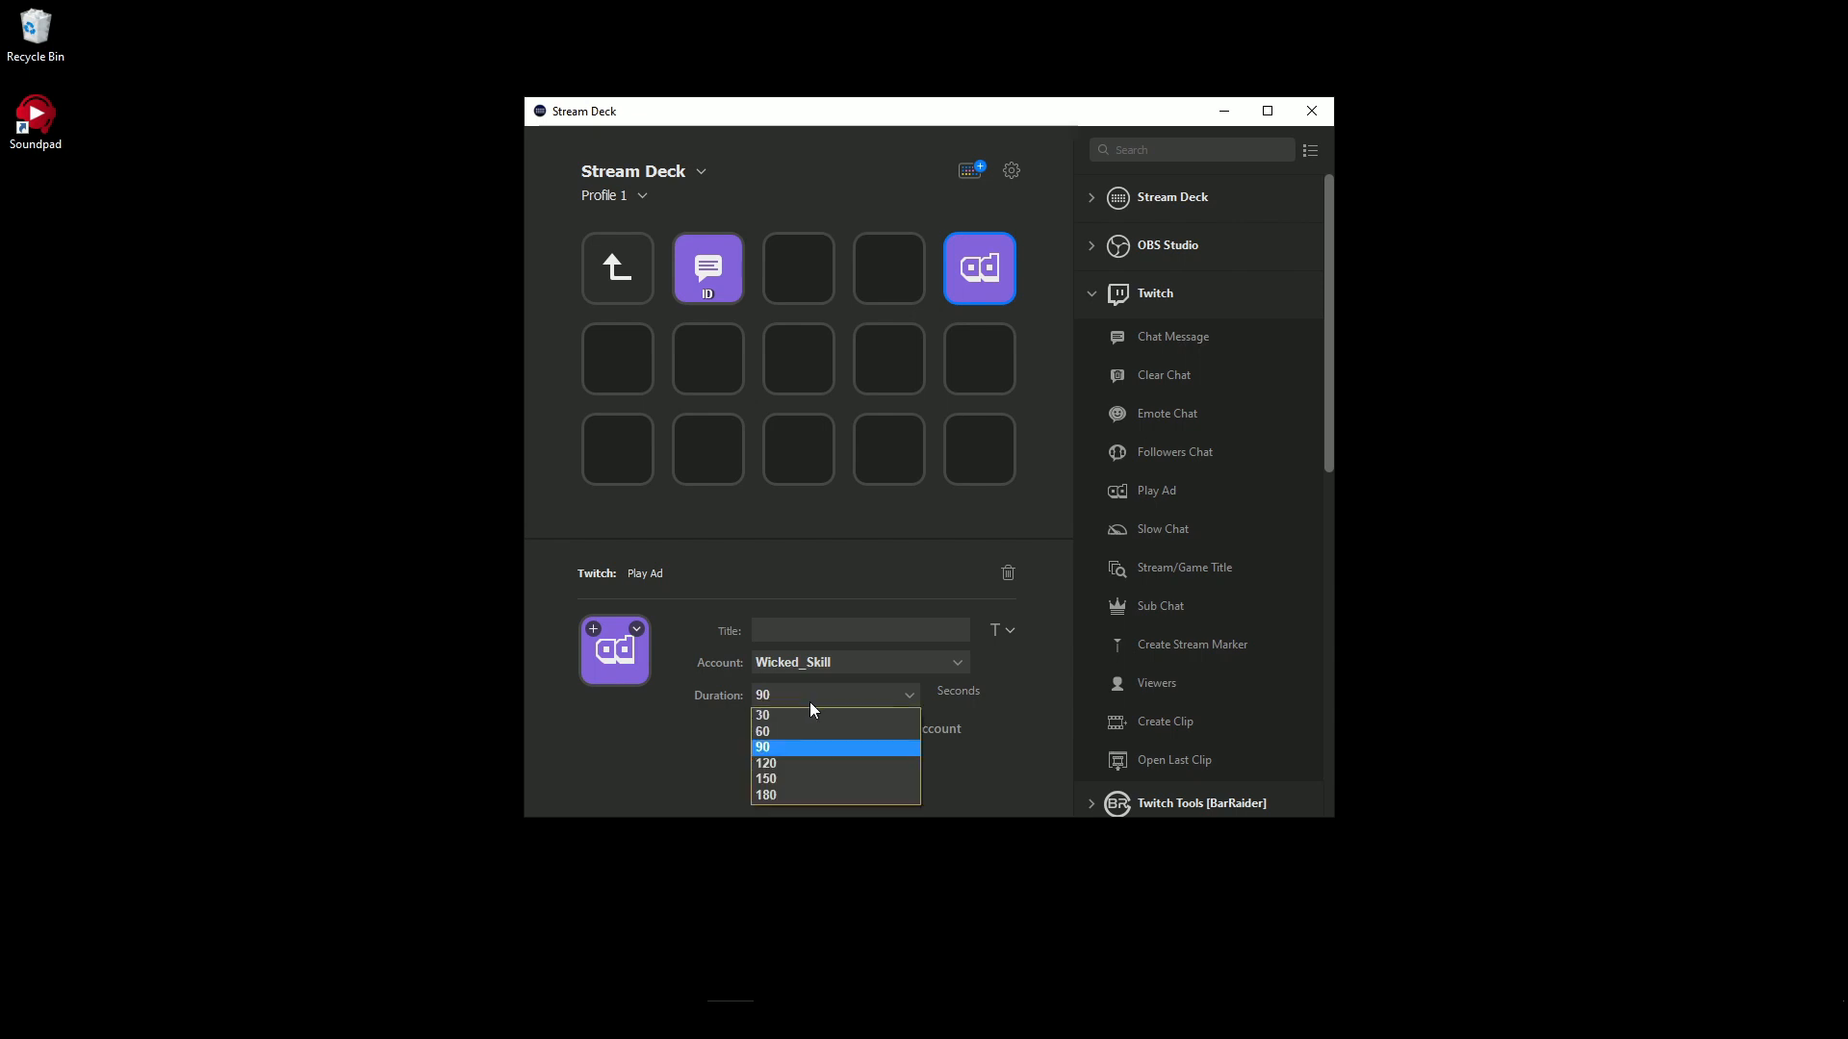
left_click(809, 763)
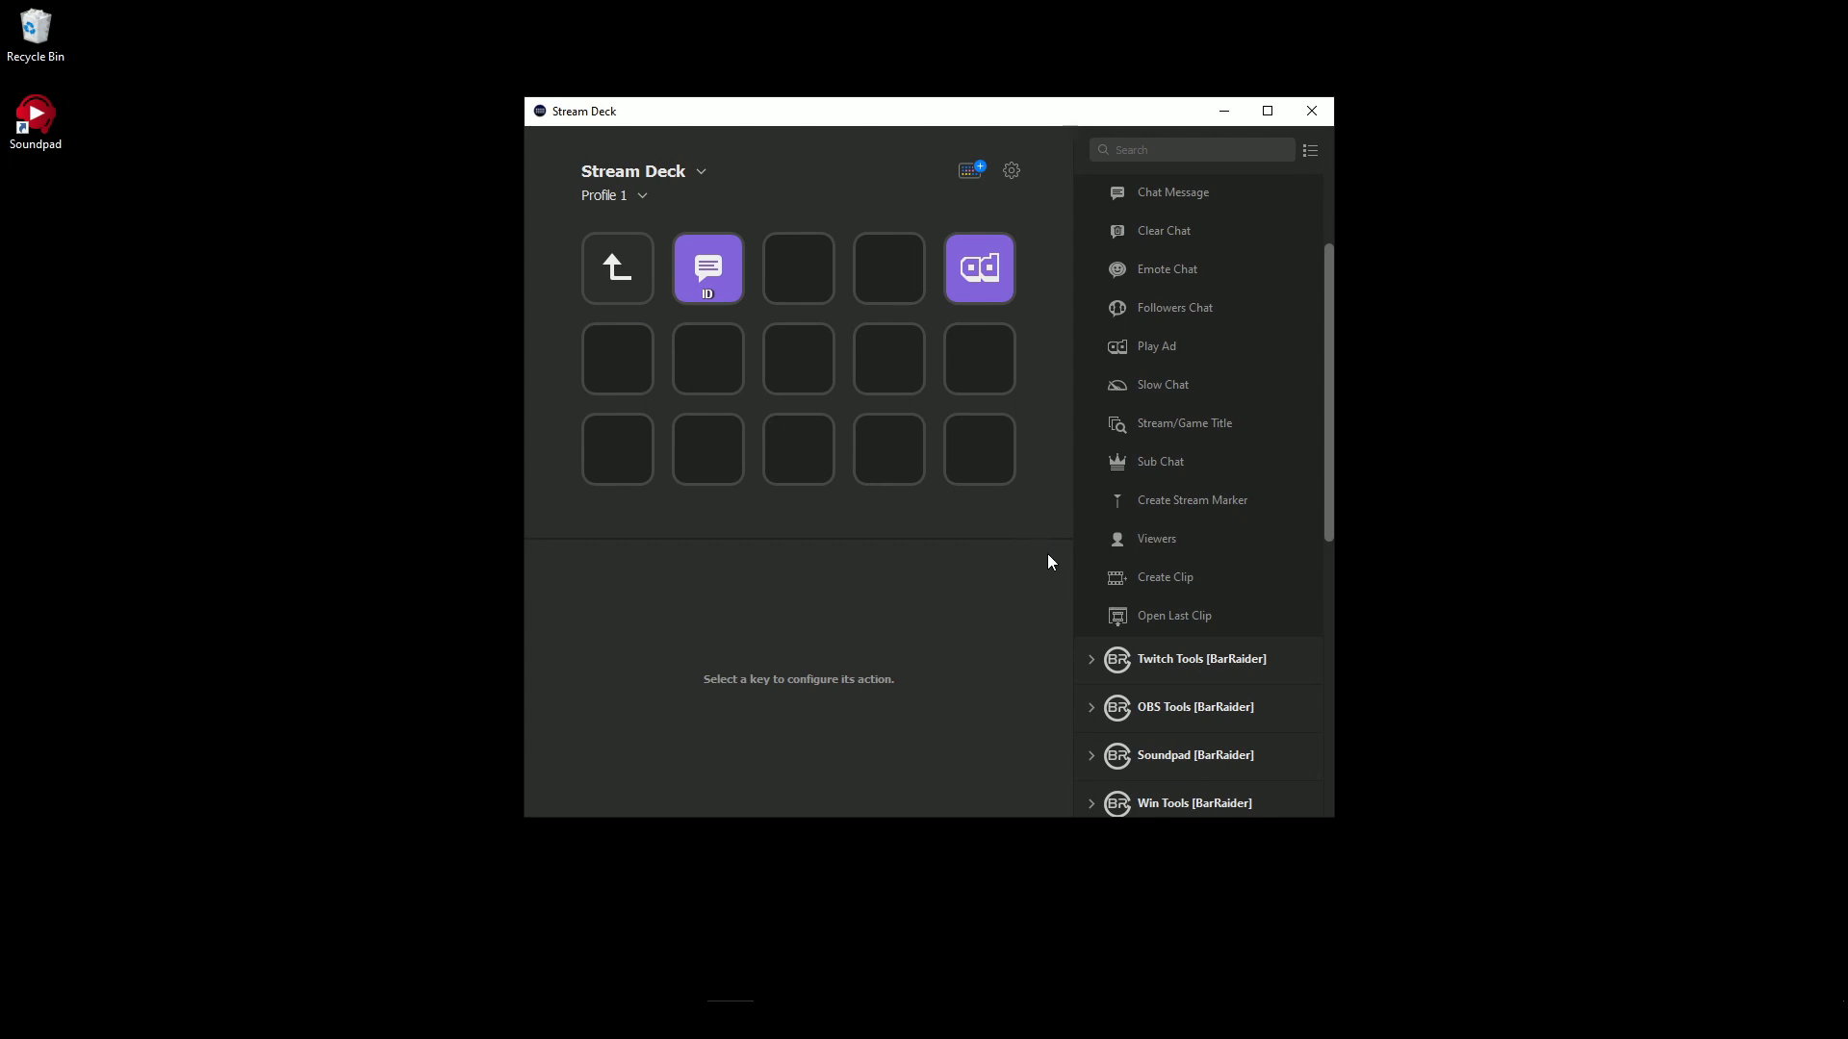
left_click_drag(1176, 574, 614, 356)
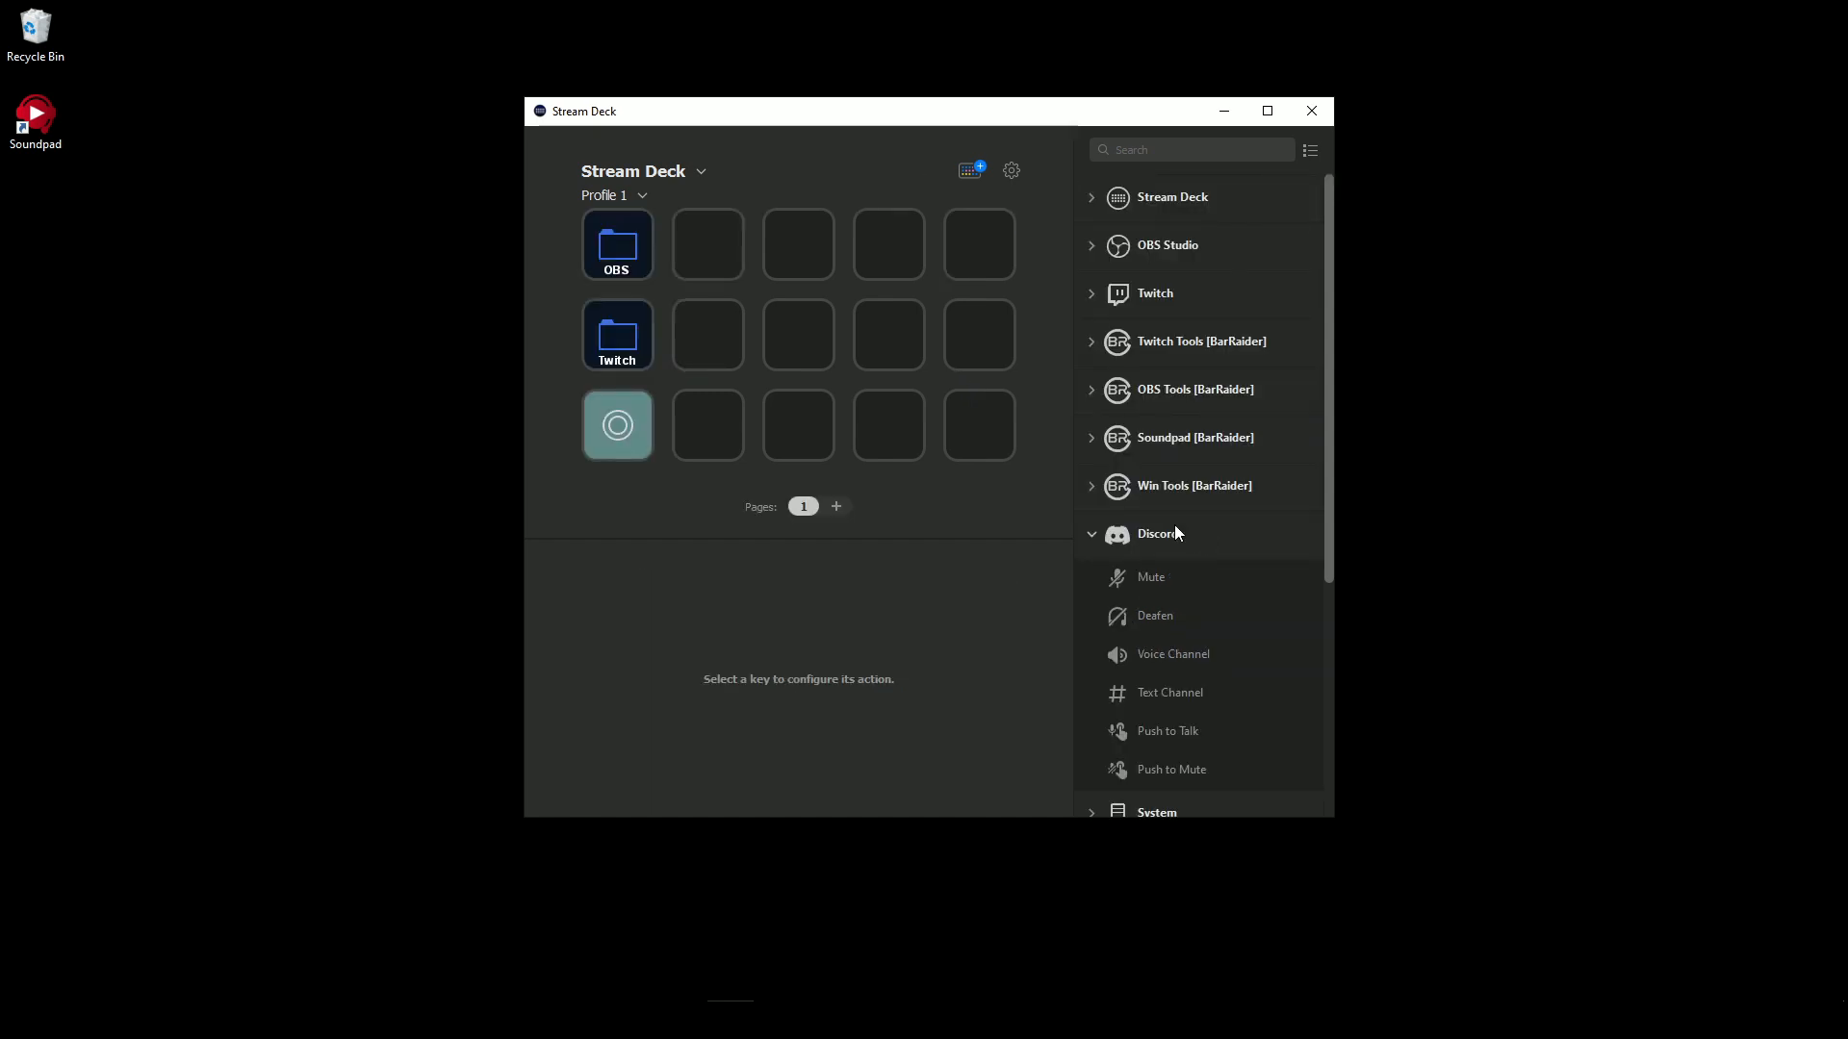
- Add the Discord actions Deafen, Mute and Push to Talk down the last column of the profile's main page
left_click_drag(1140, 603, 991, 254)
left_click_drag(1147, 577, 1007, 380)
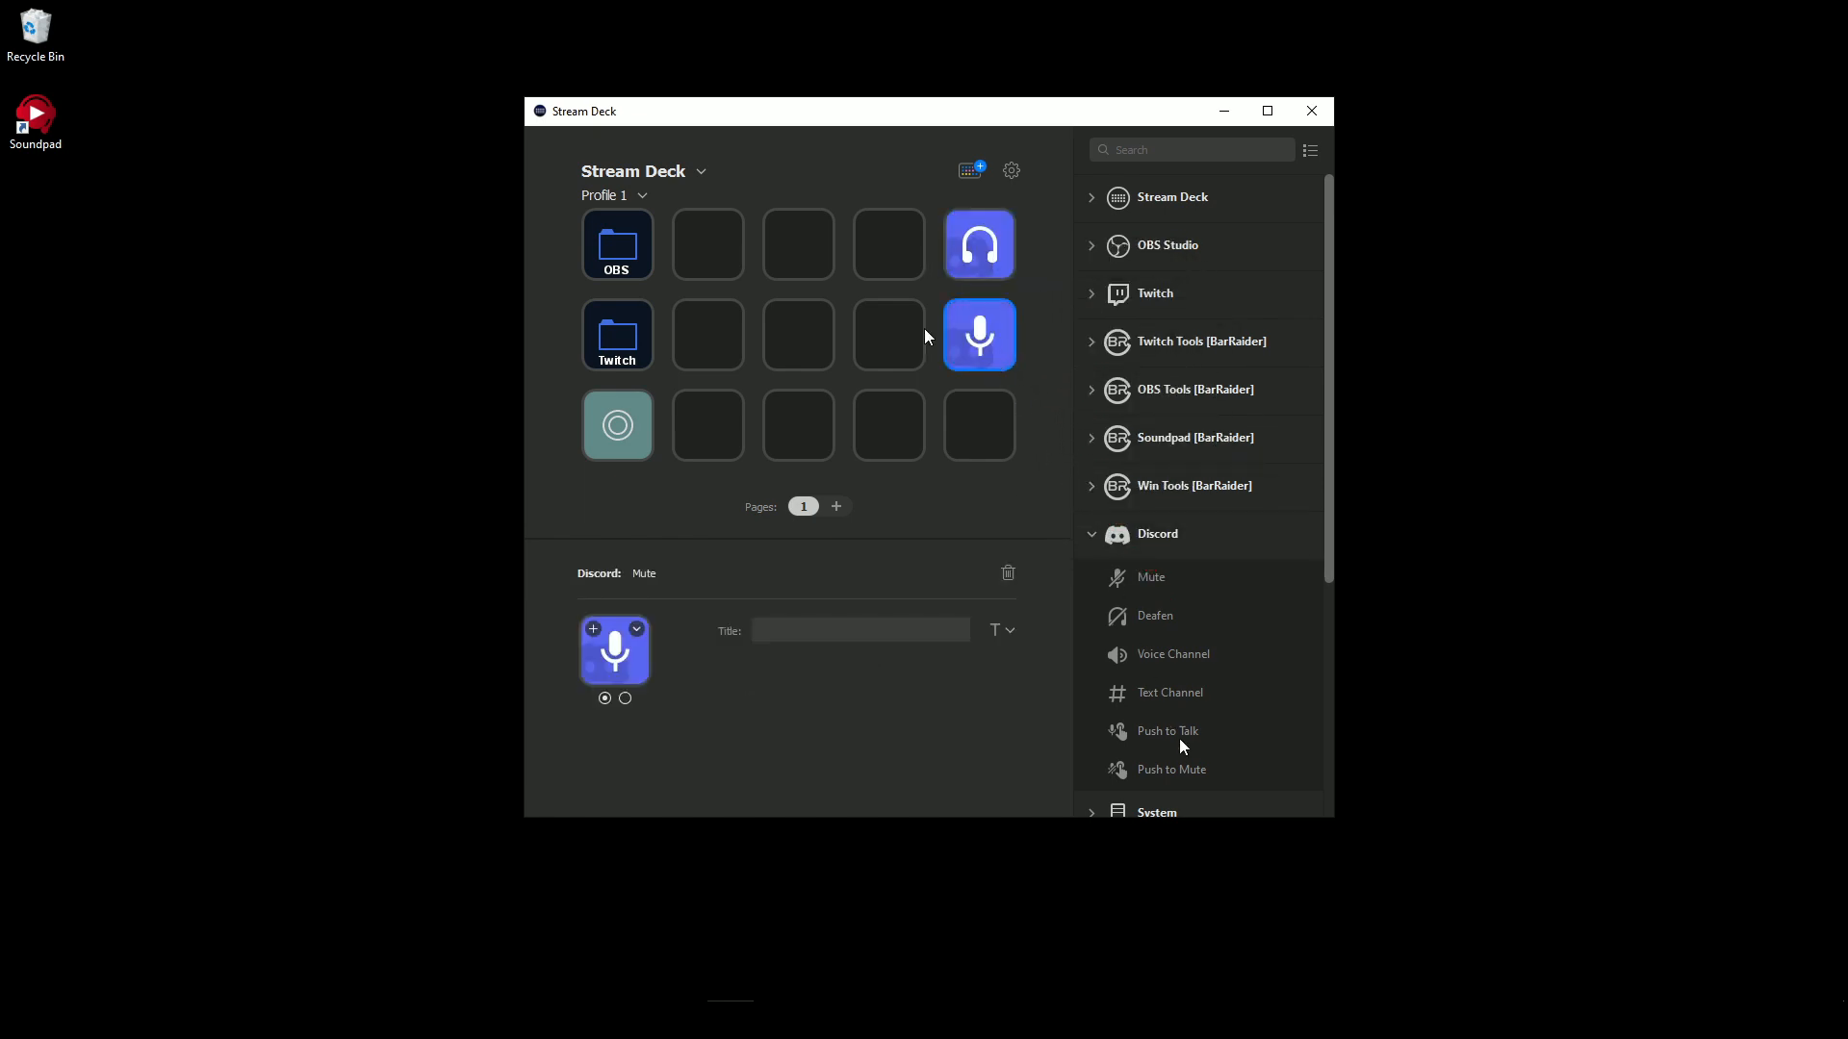
left_click_drag(1179, 734, 996, 423)
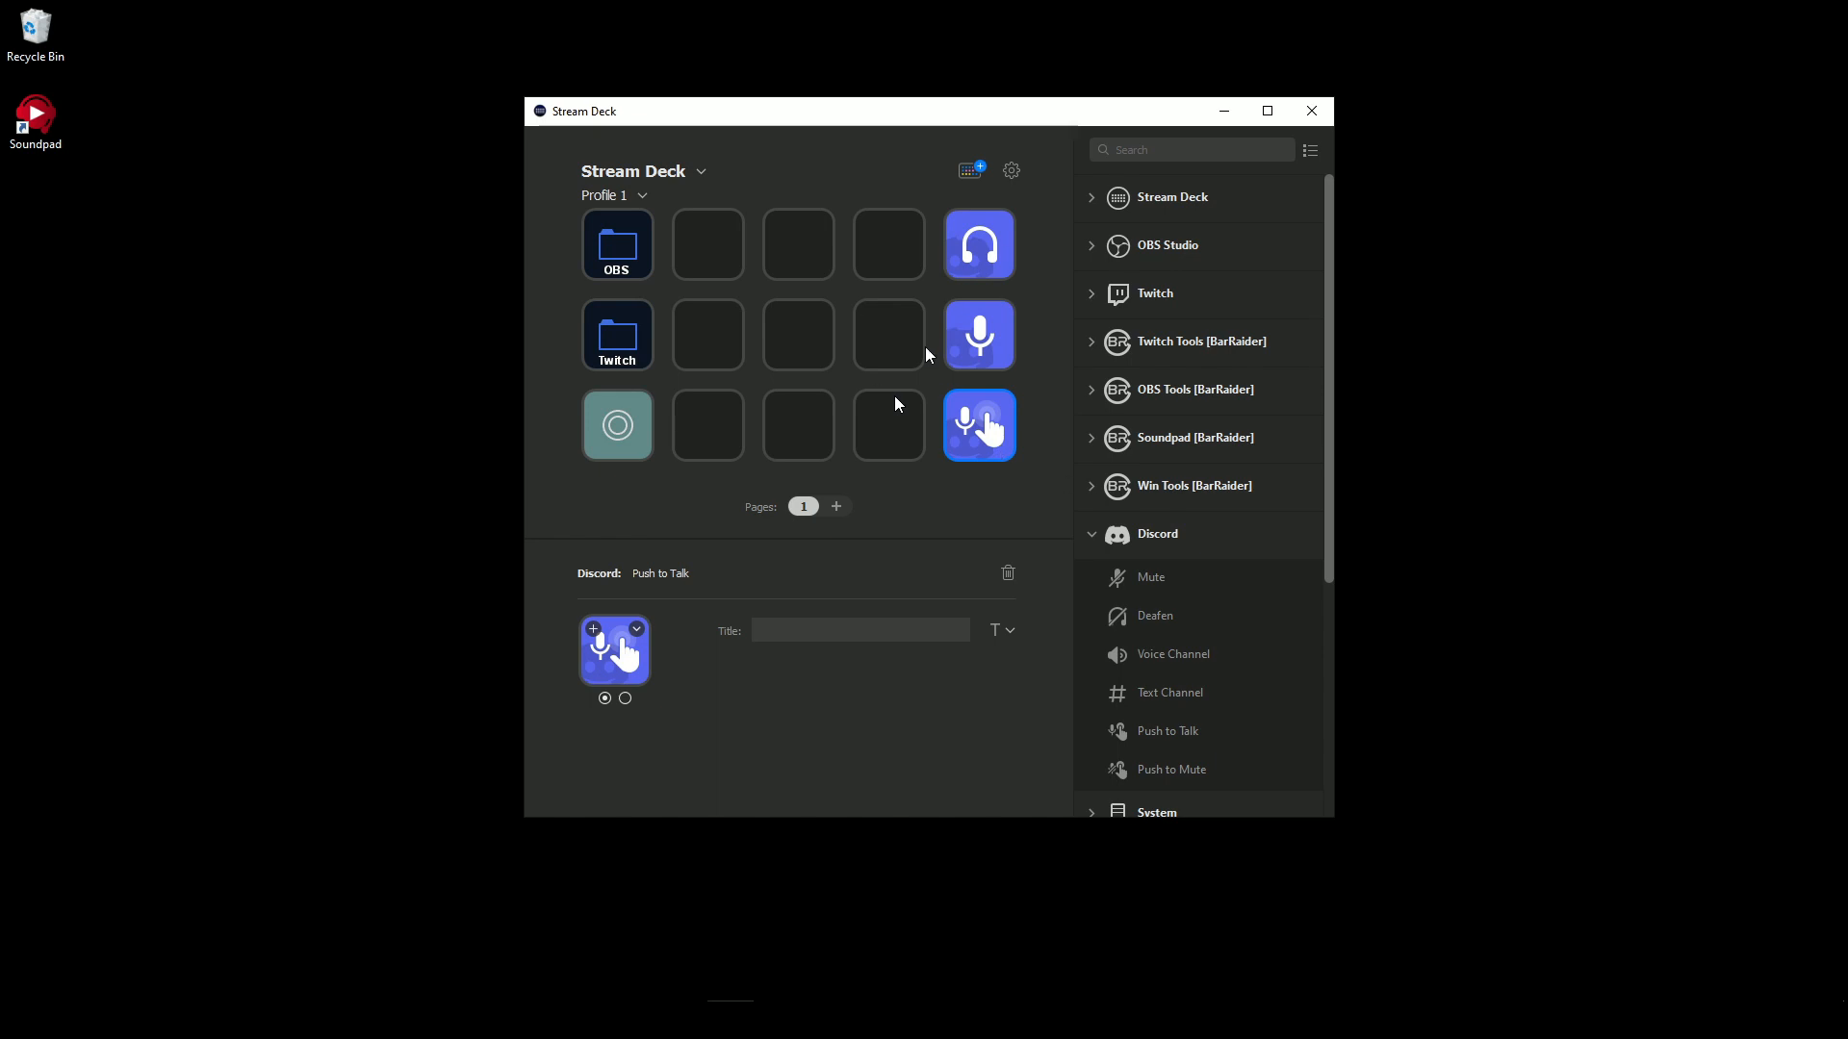
left_click(965, 308)
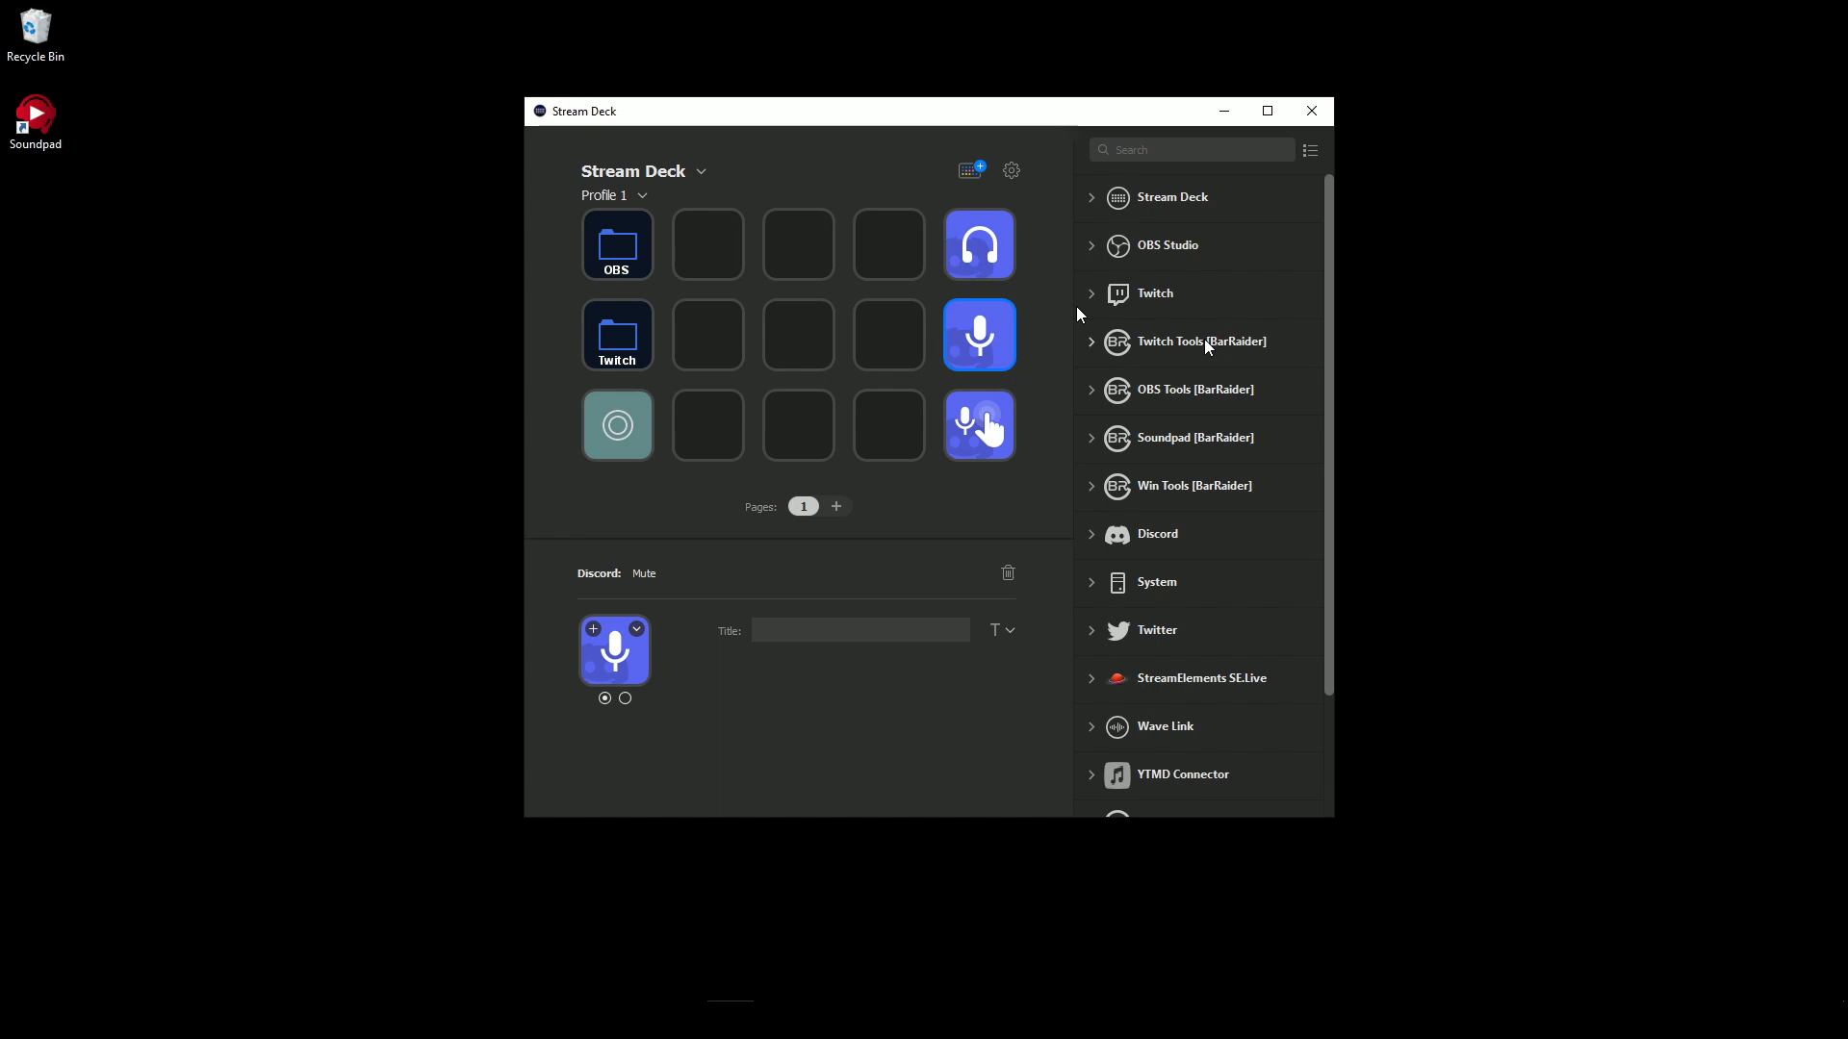
- Examine the available actions under Twitch and Twitch Tools [BarRaider]
left_click(1101, 296)
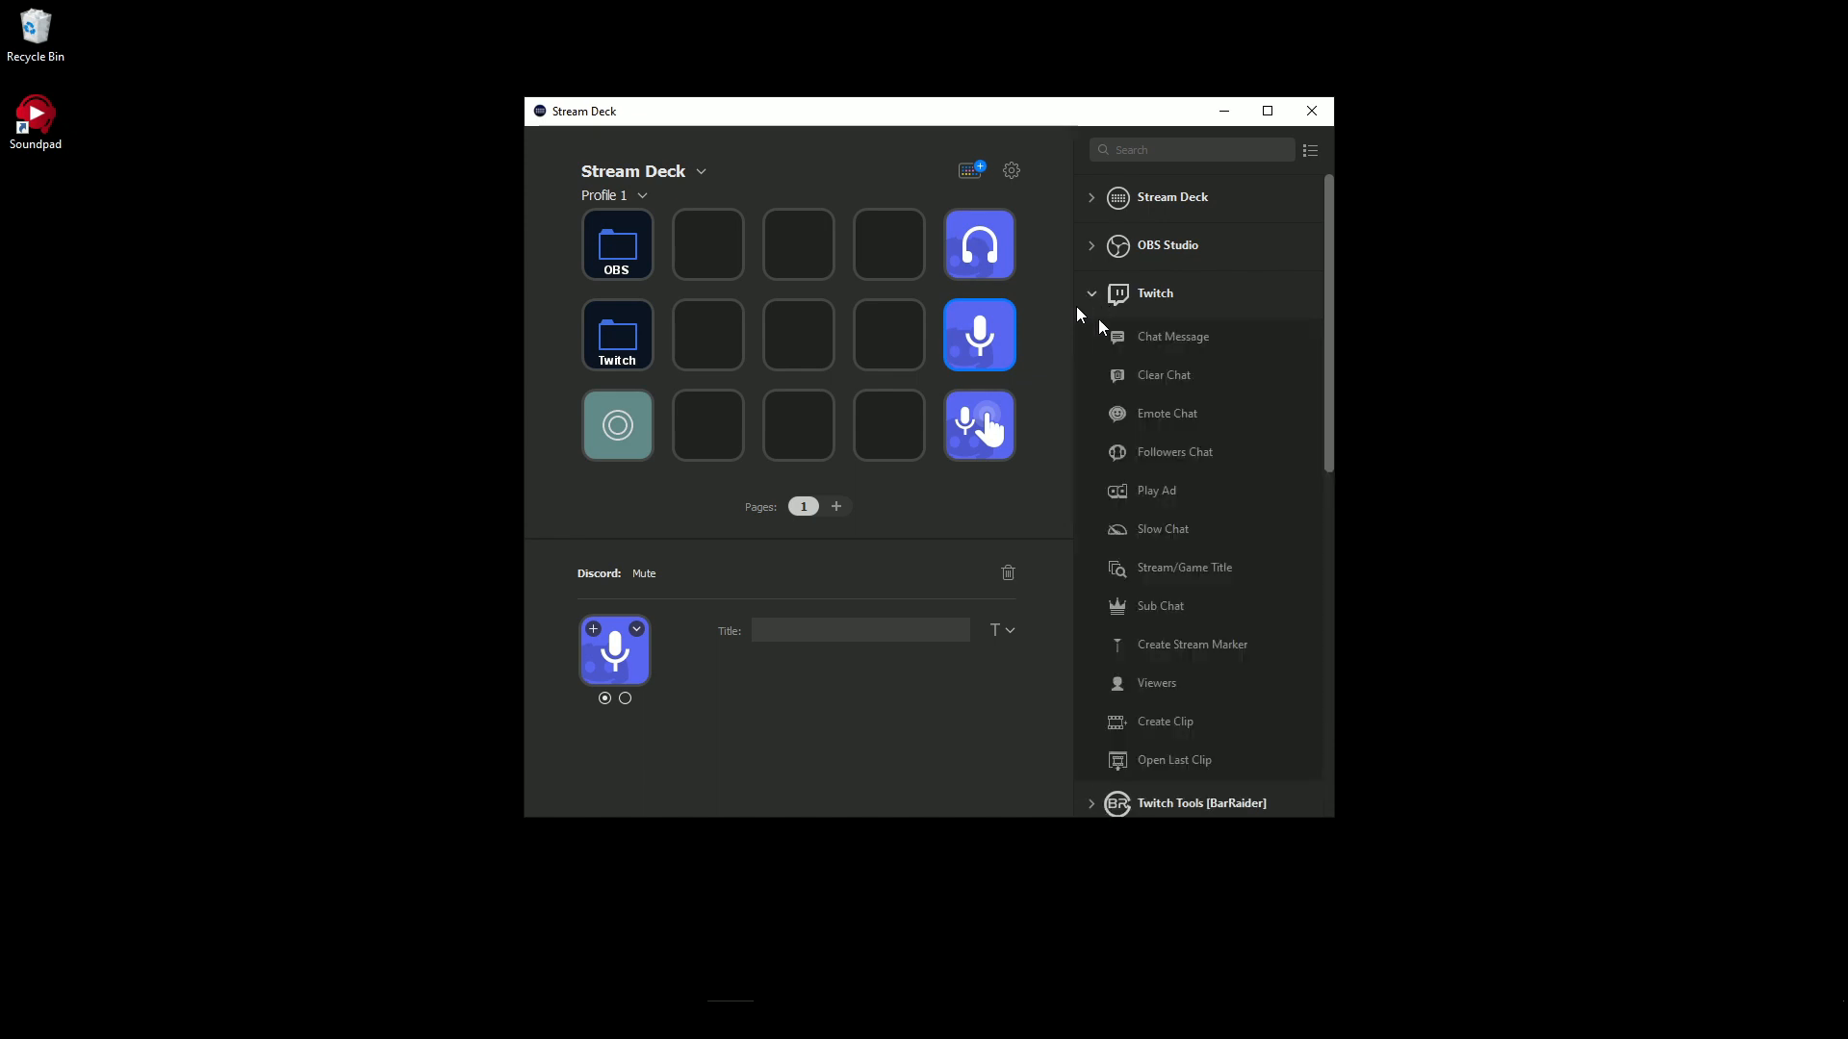
scroll(1100, 326, "down", 3)
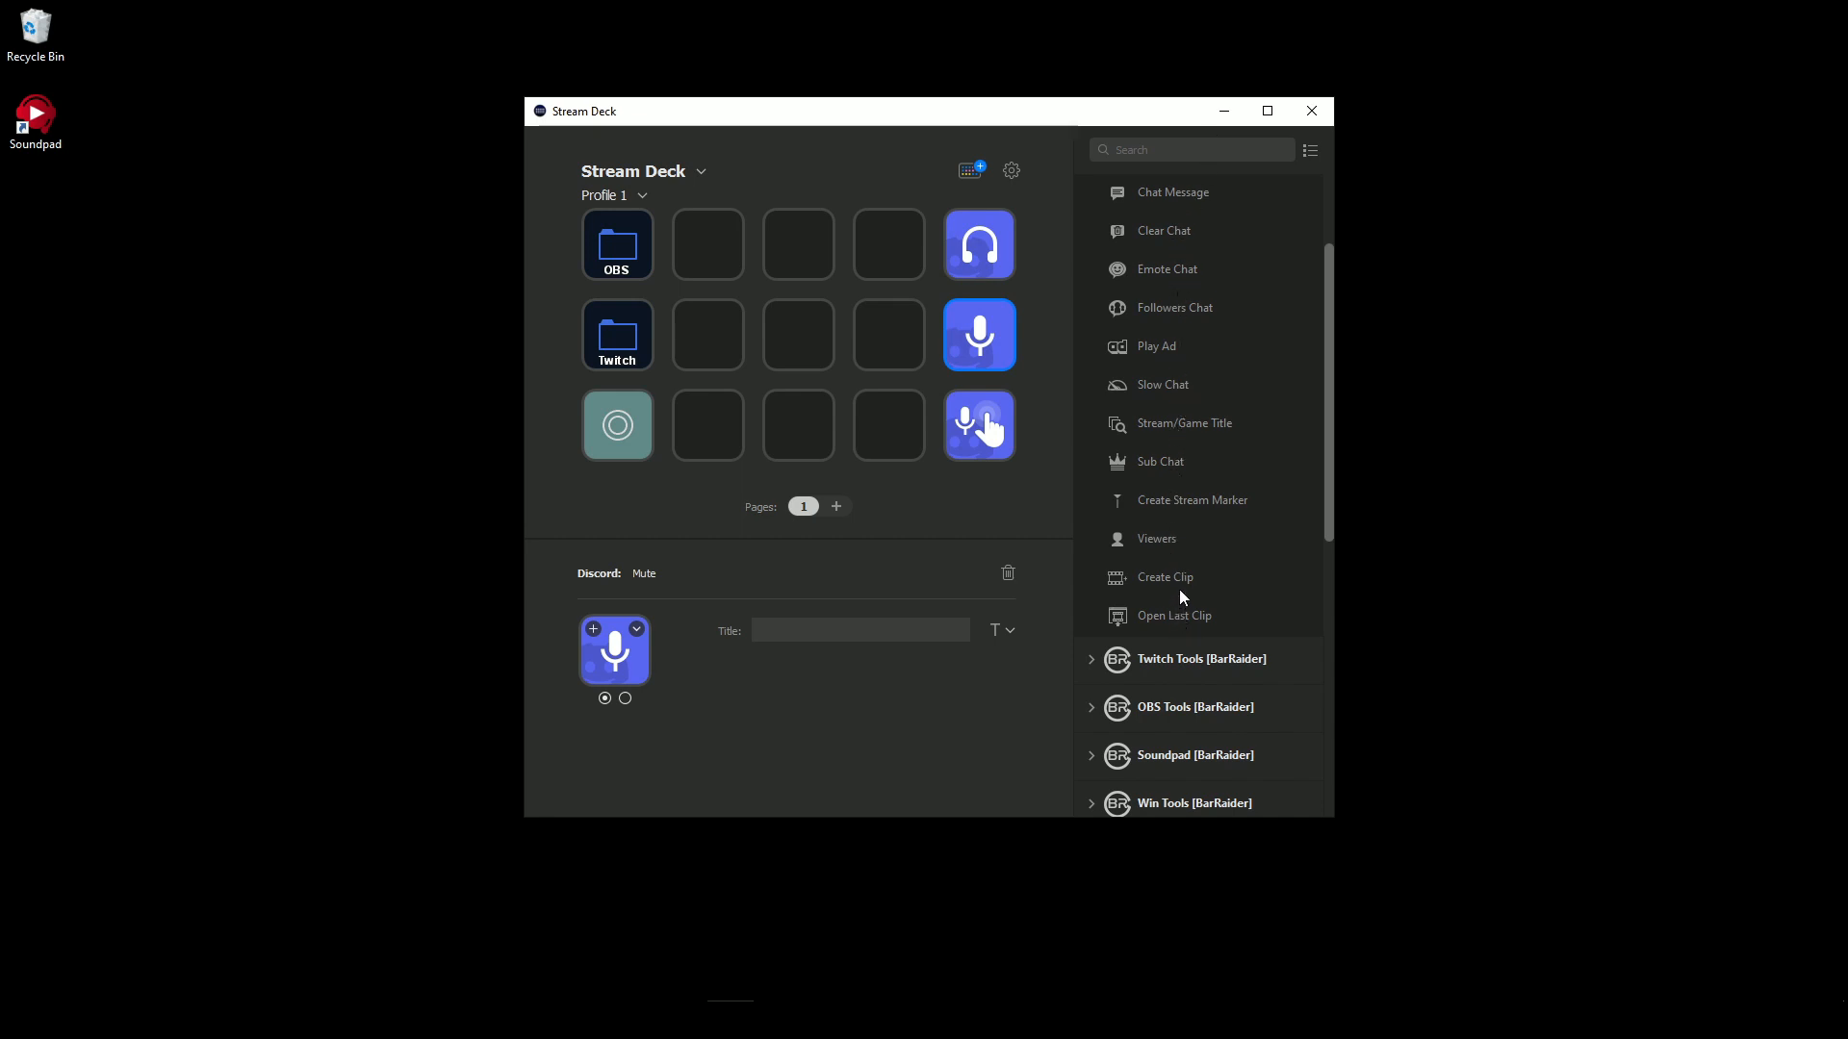
scroll(1160, 597, "down", 3)
left_click(1095, 543)
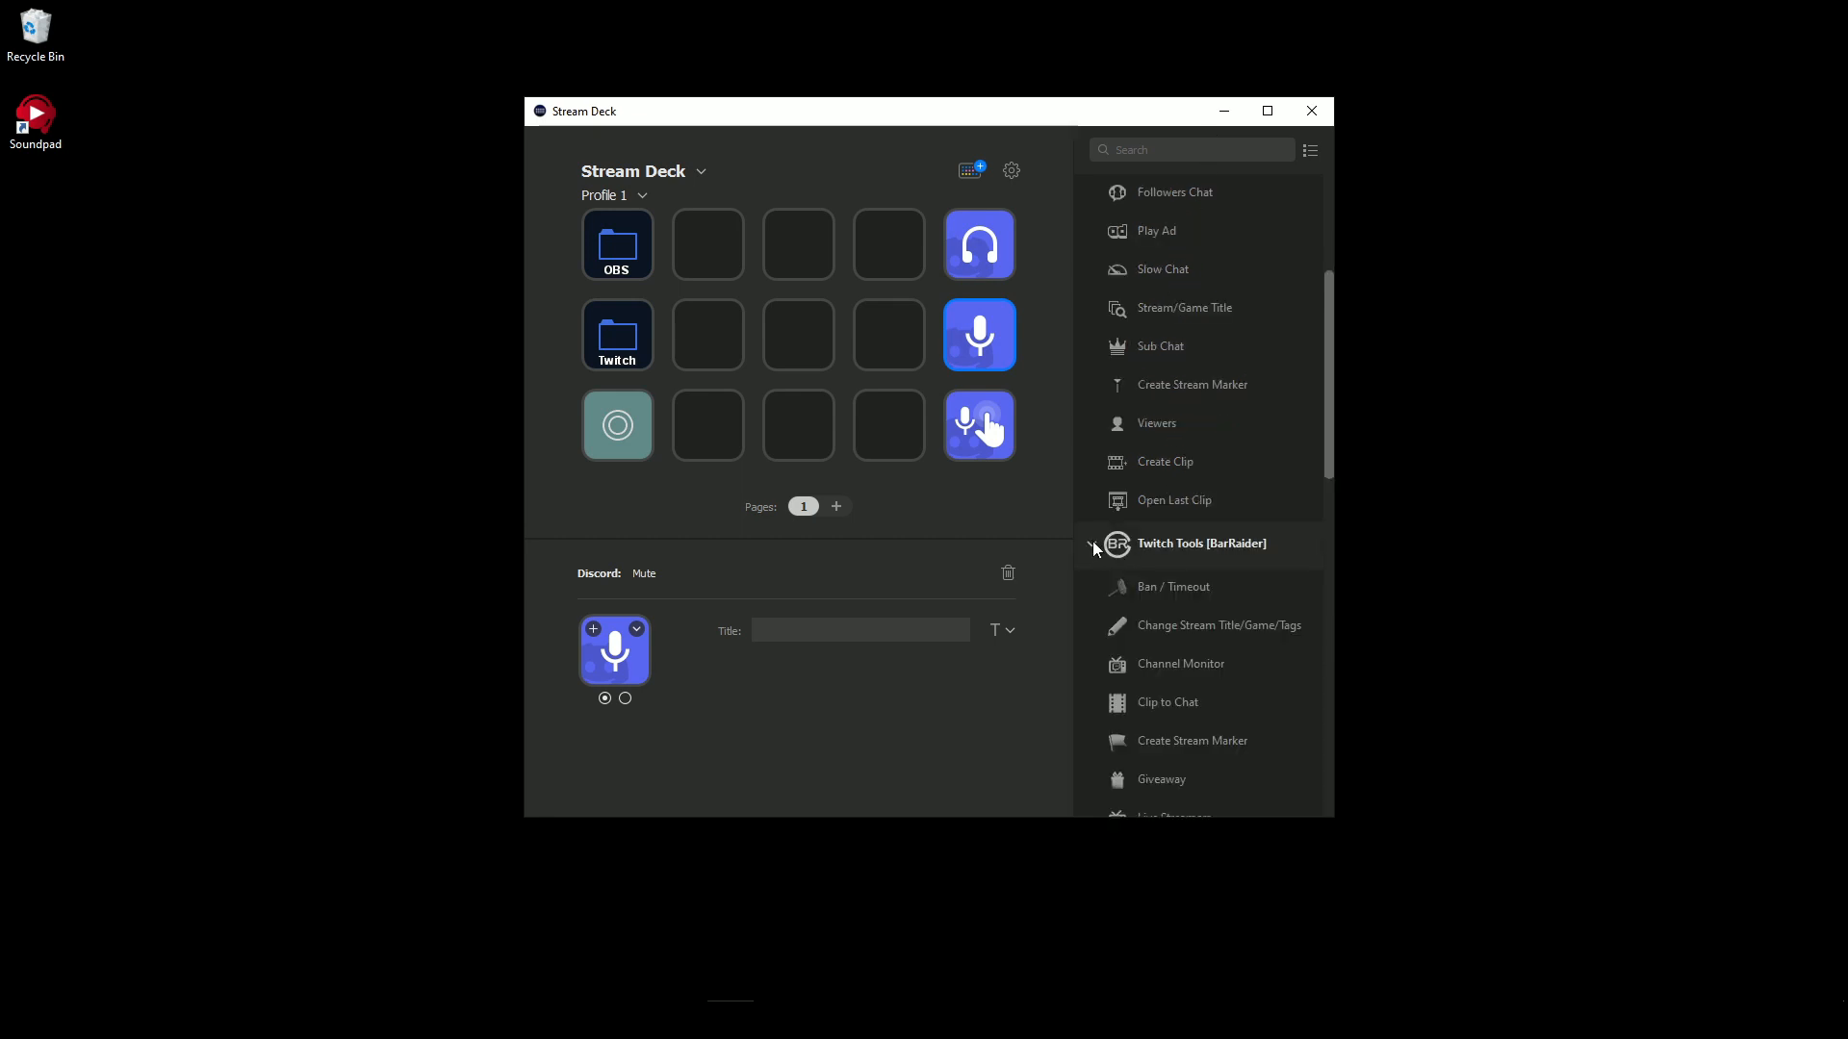
scroll(1167, 505, "down", 5)
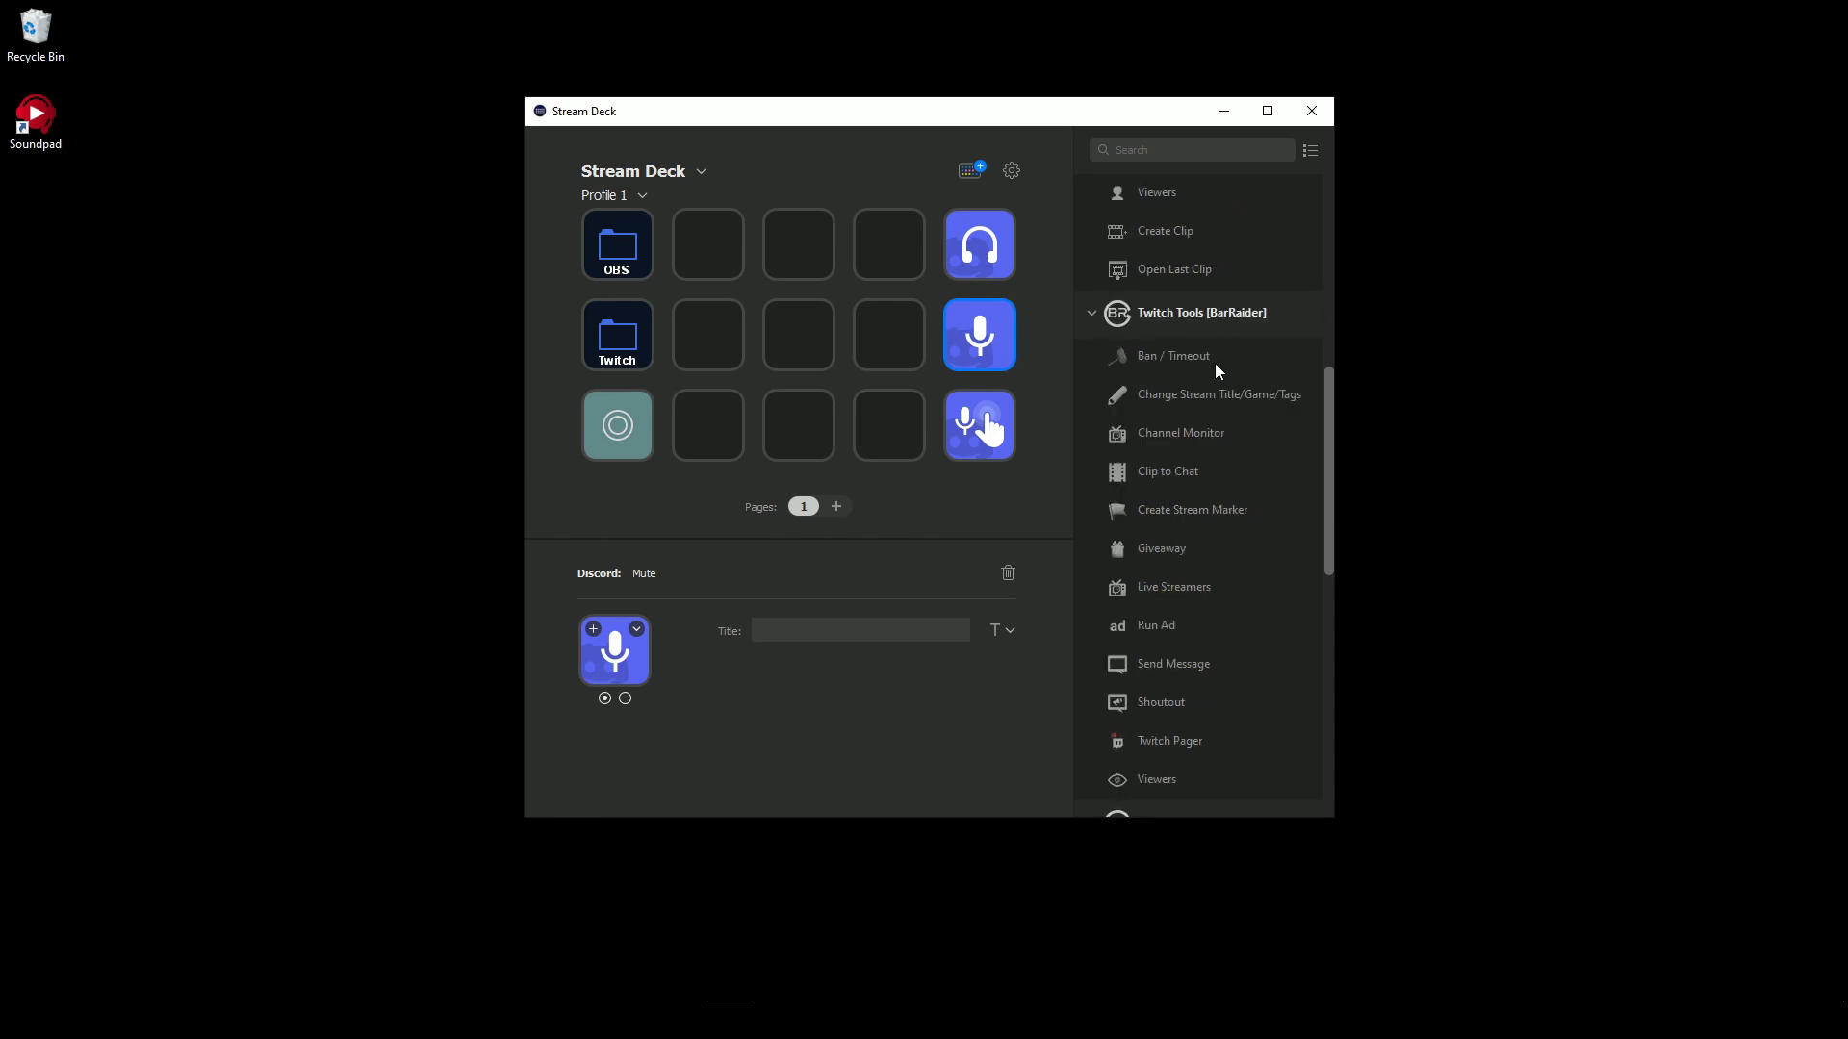
scroll(1215, 373, "down", 3)
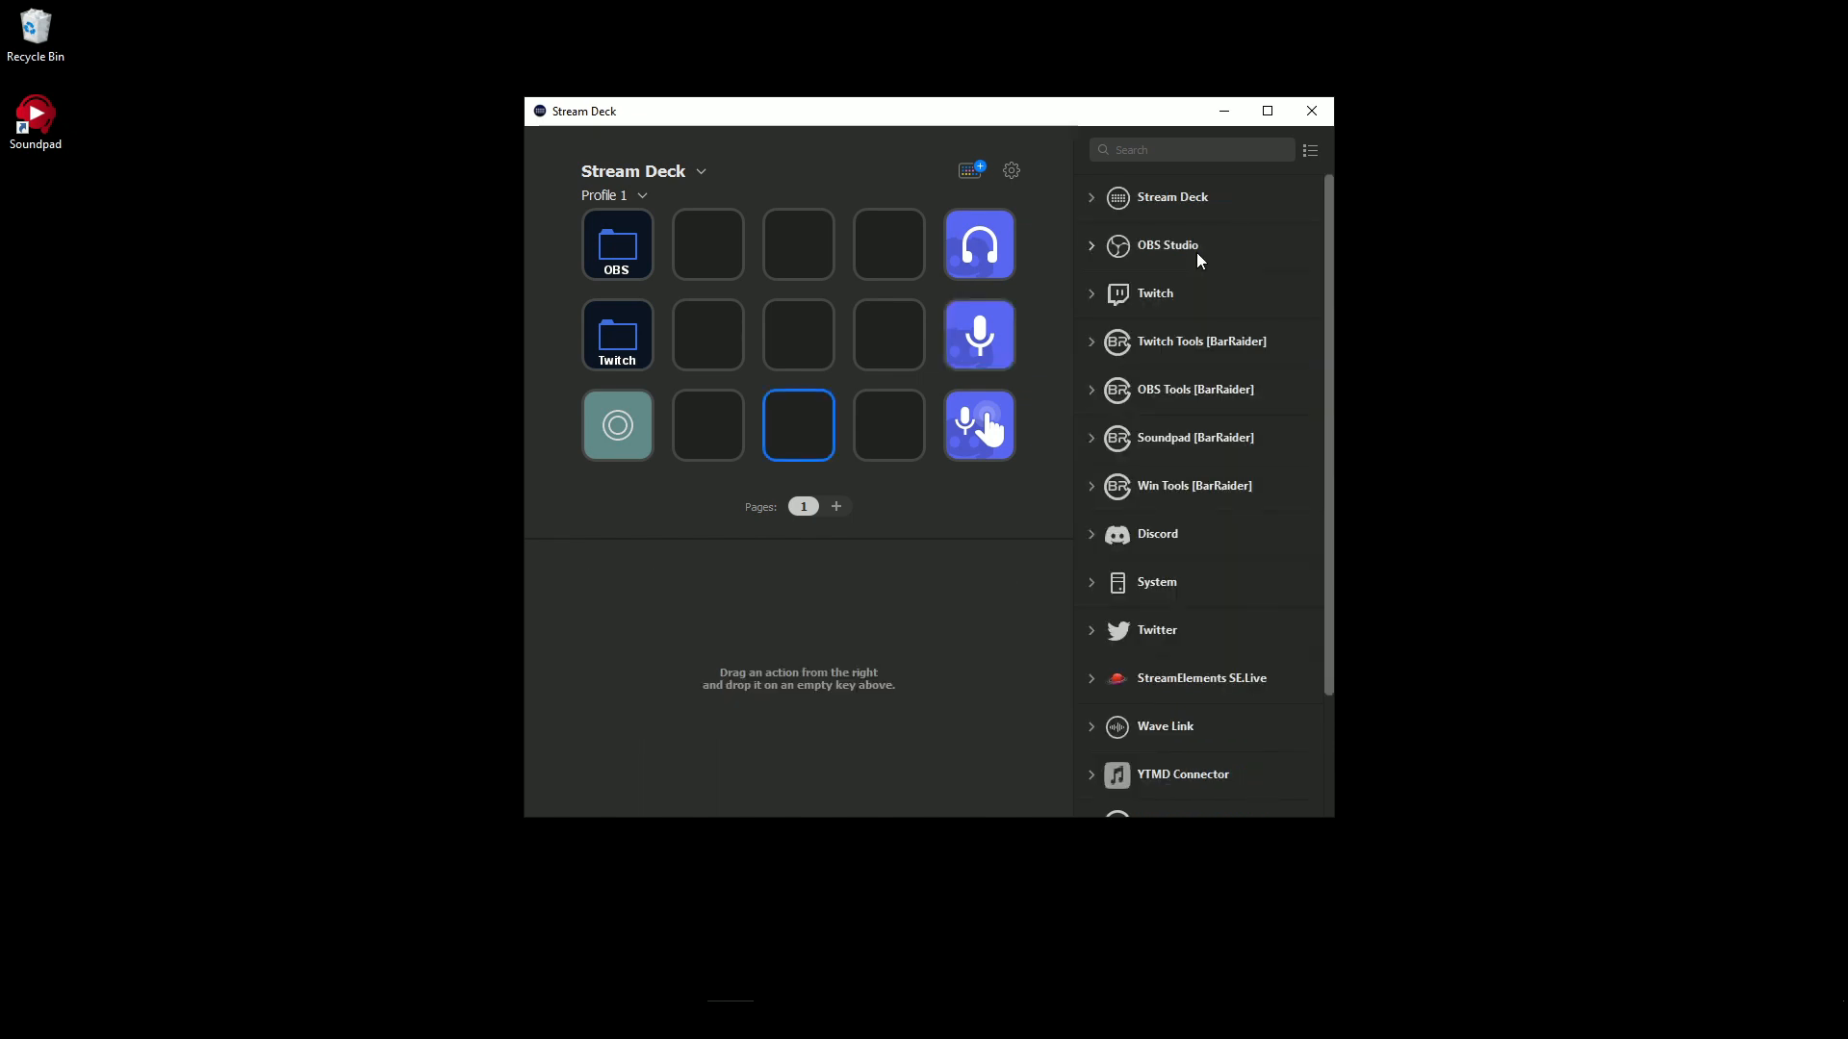
- Examine the available actions under OBS Studio and OBS Tools [BarRaider]
left_click(1197, 252)
scroll(1167, 275, "down", 2)
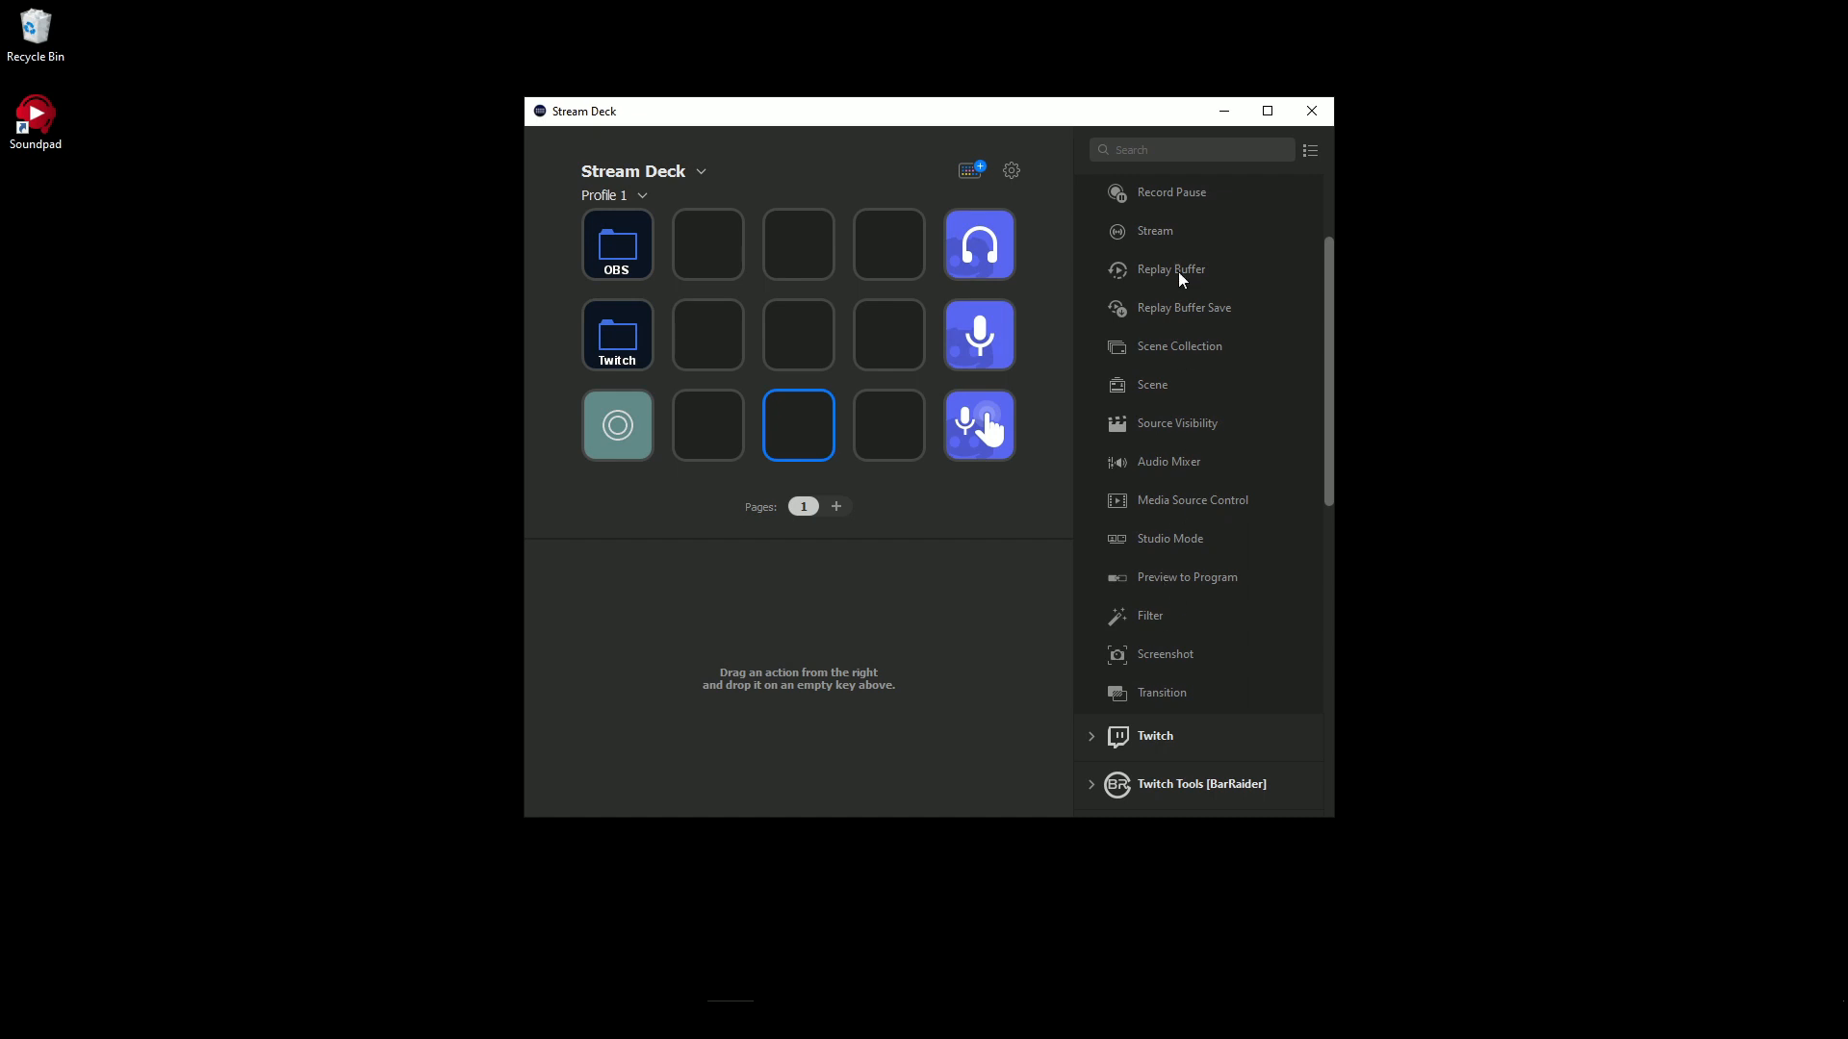
scroll(1182, 568, "down", 3)
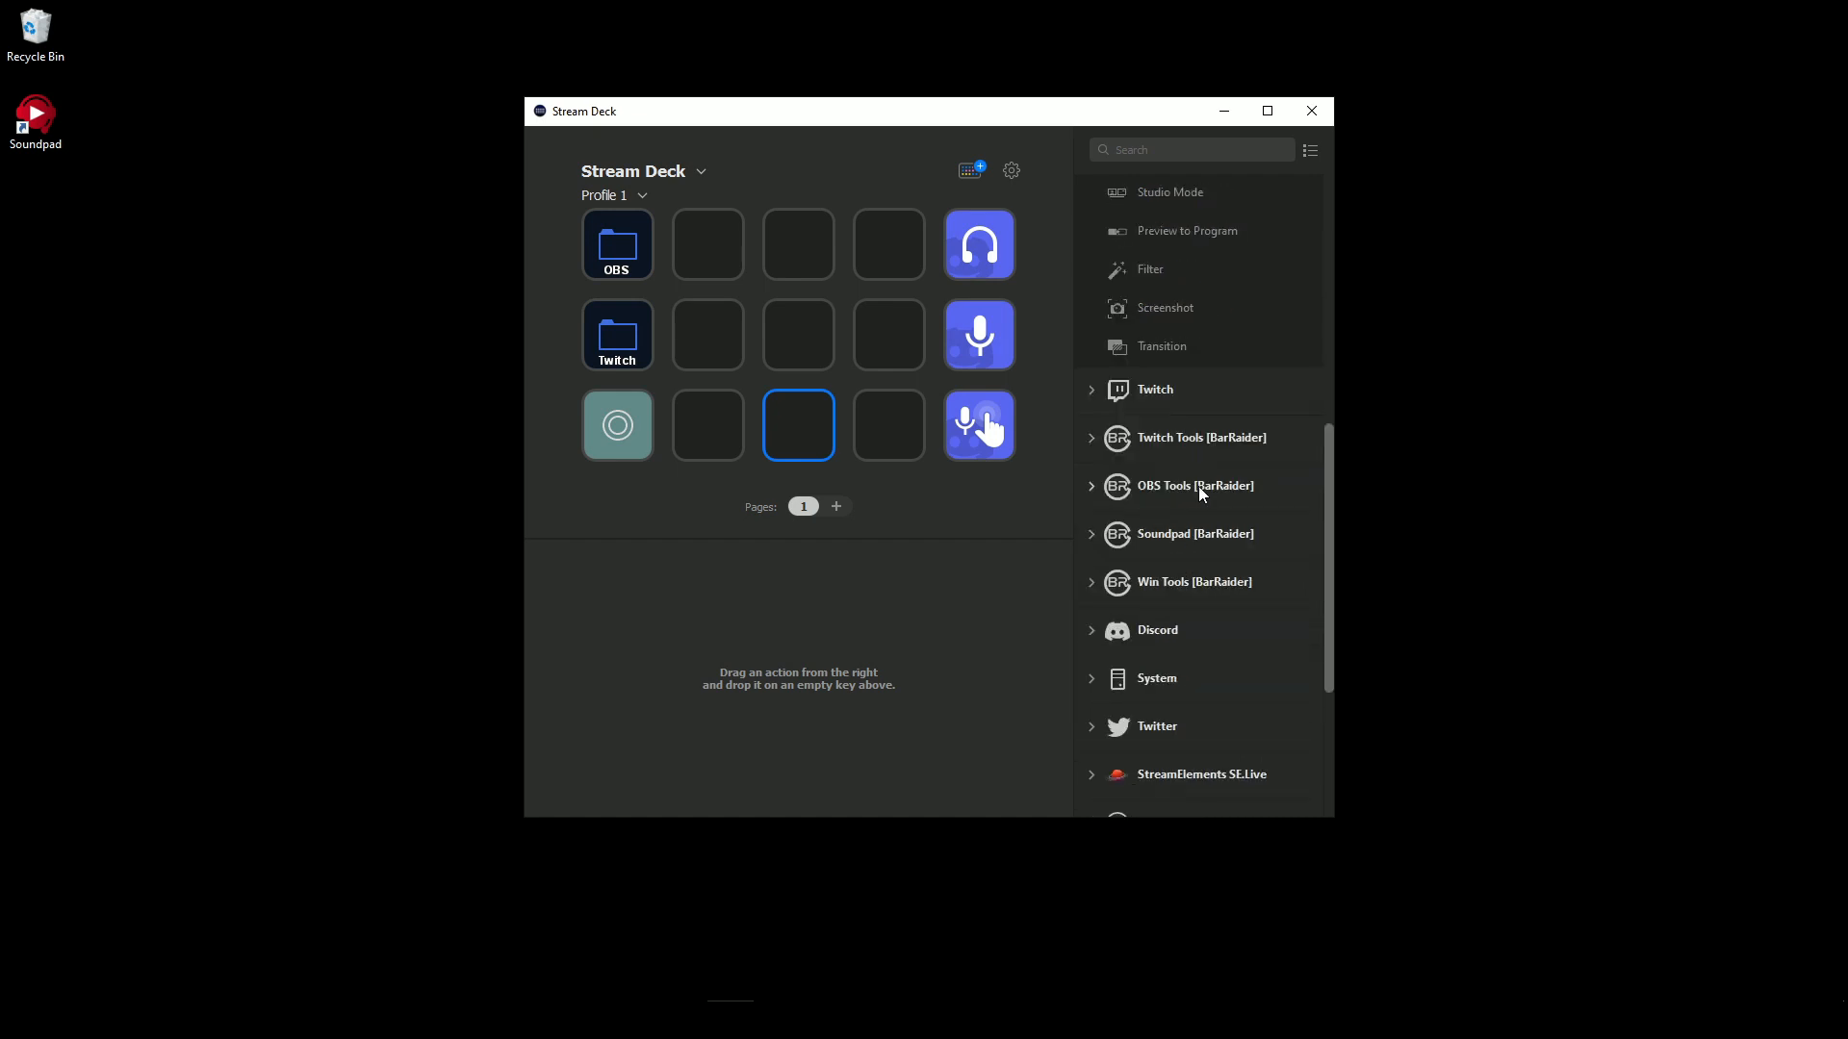
left_click(1198, 485)
scroll(1205, 470, "down", 4)
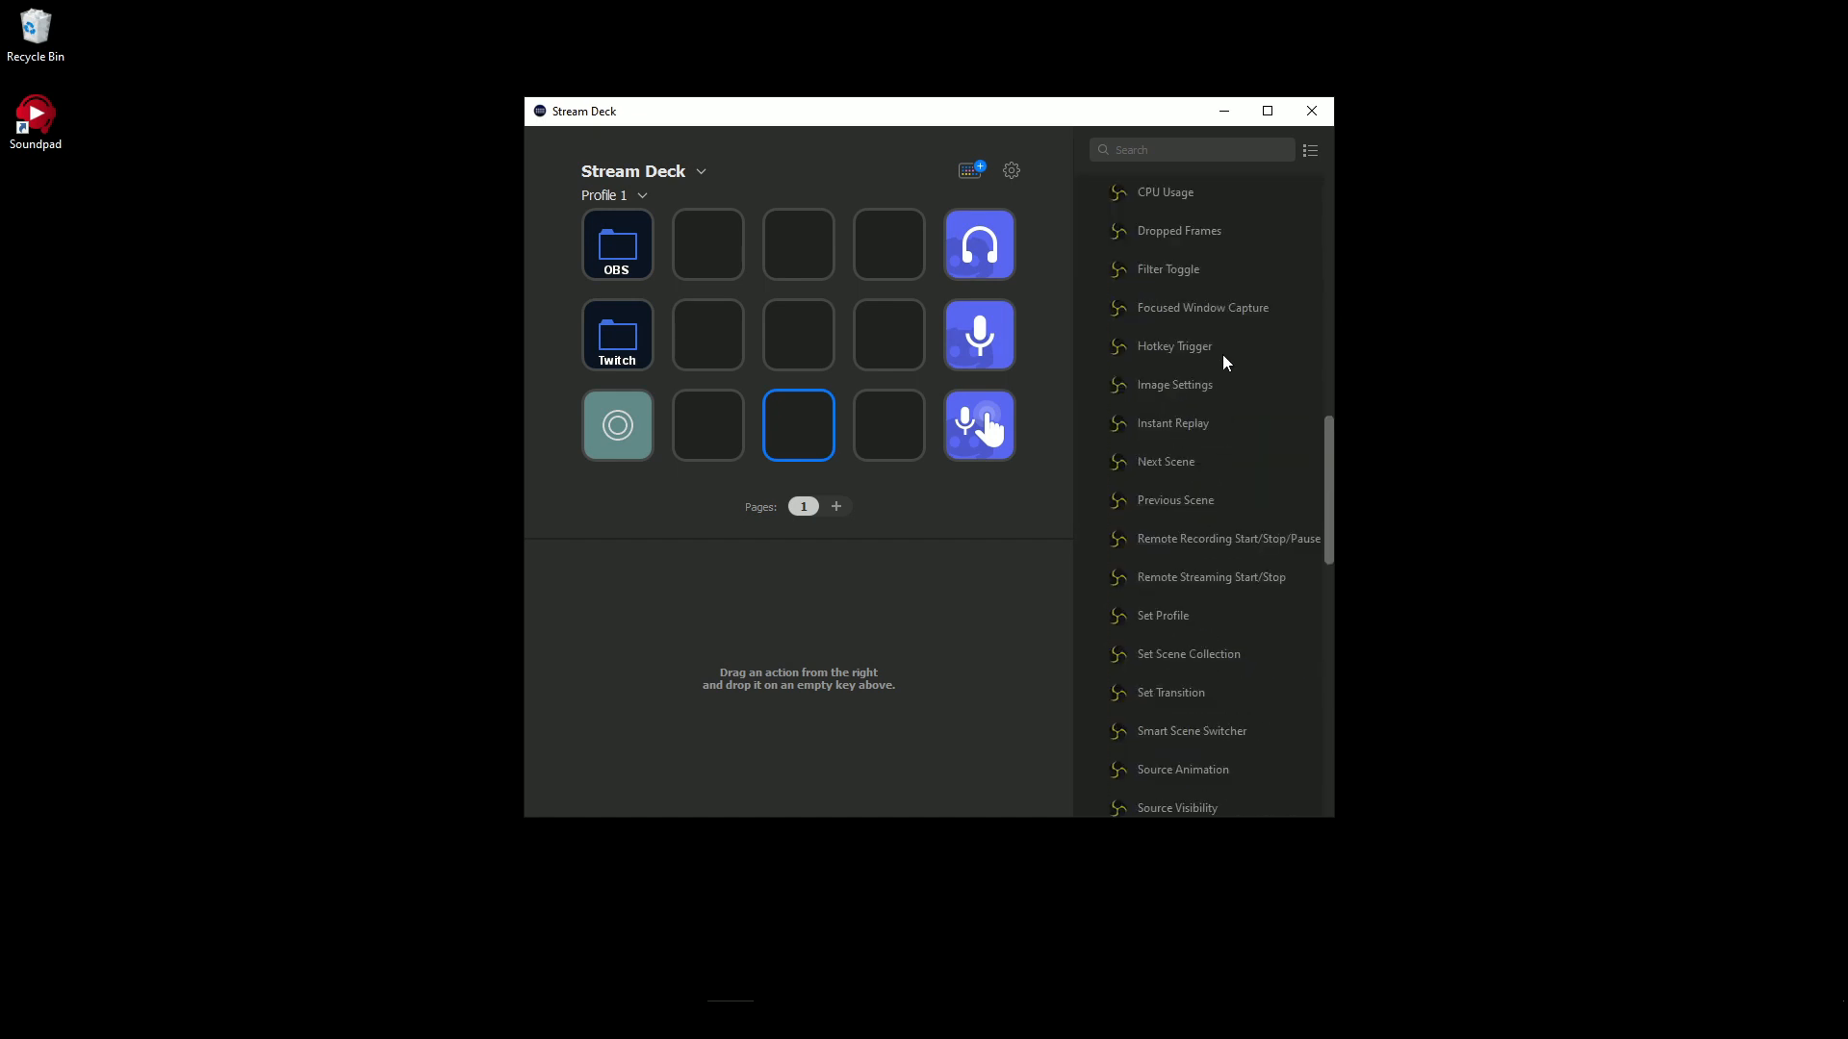
scroll(1203, 490, "down", 5)
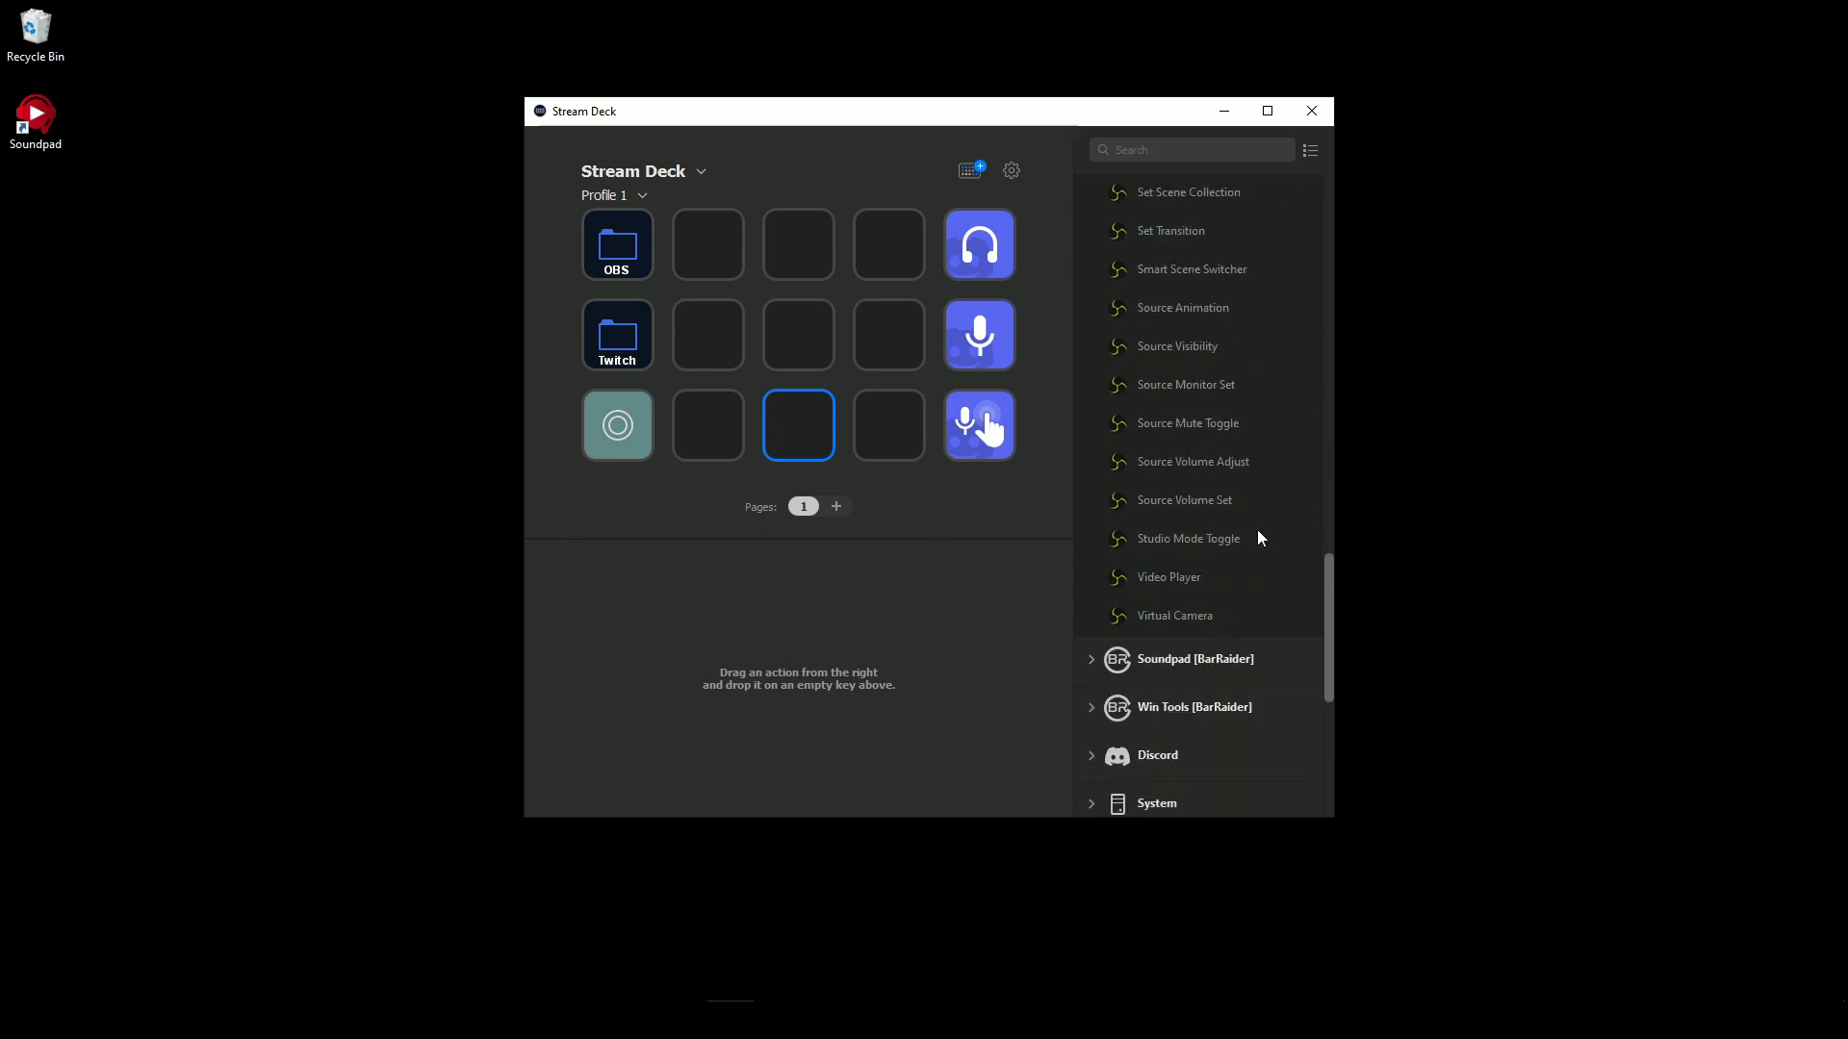
scroll(1170, 500, "up", 6)
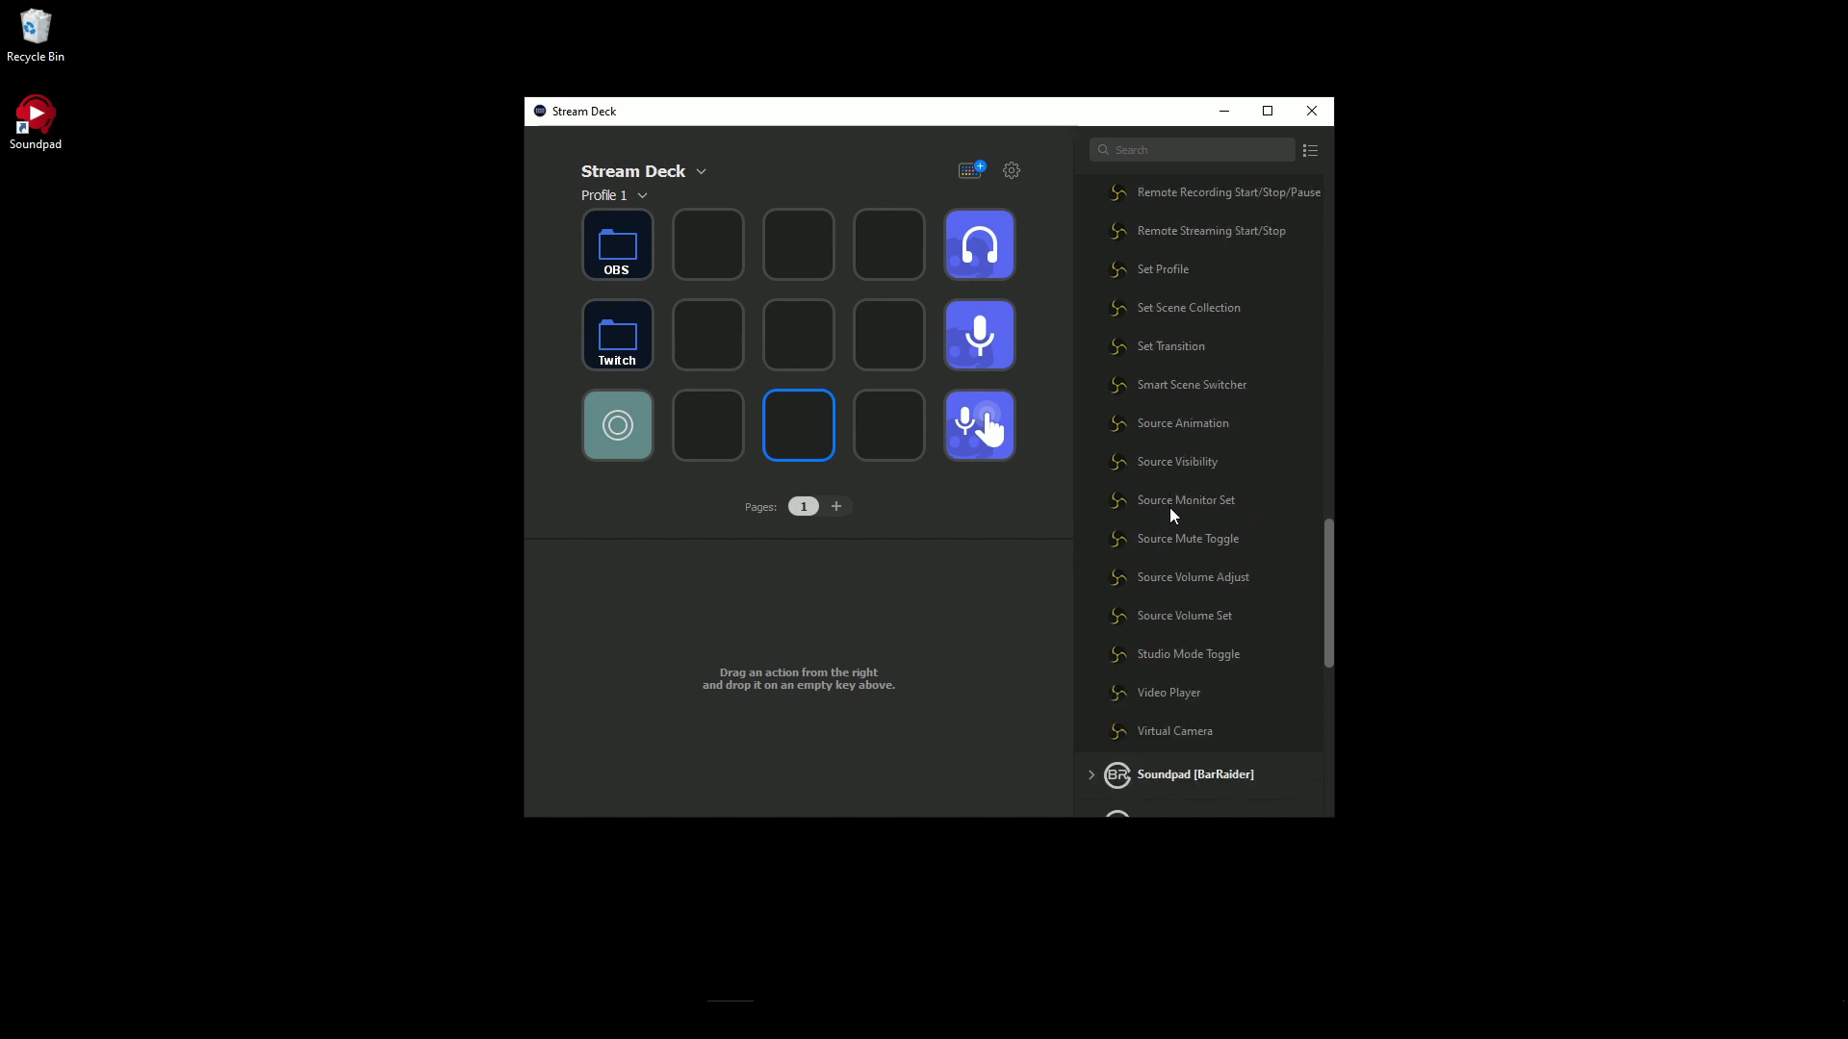
scroll(1315, 496, "up", 2)
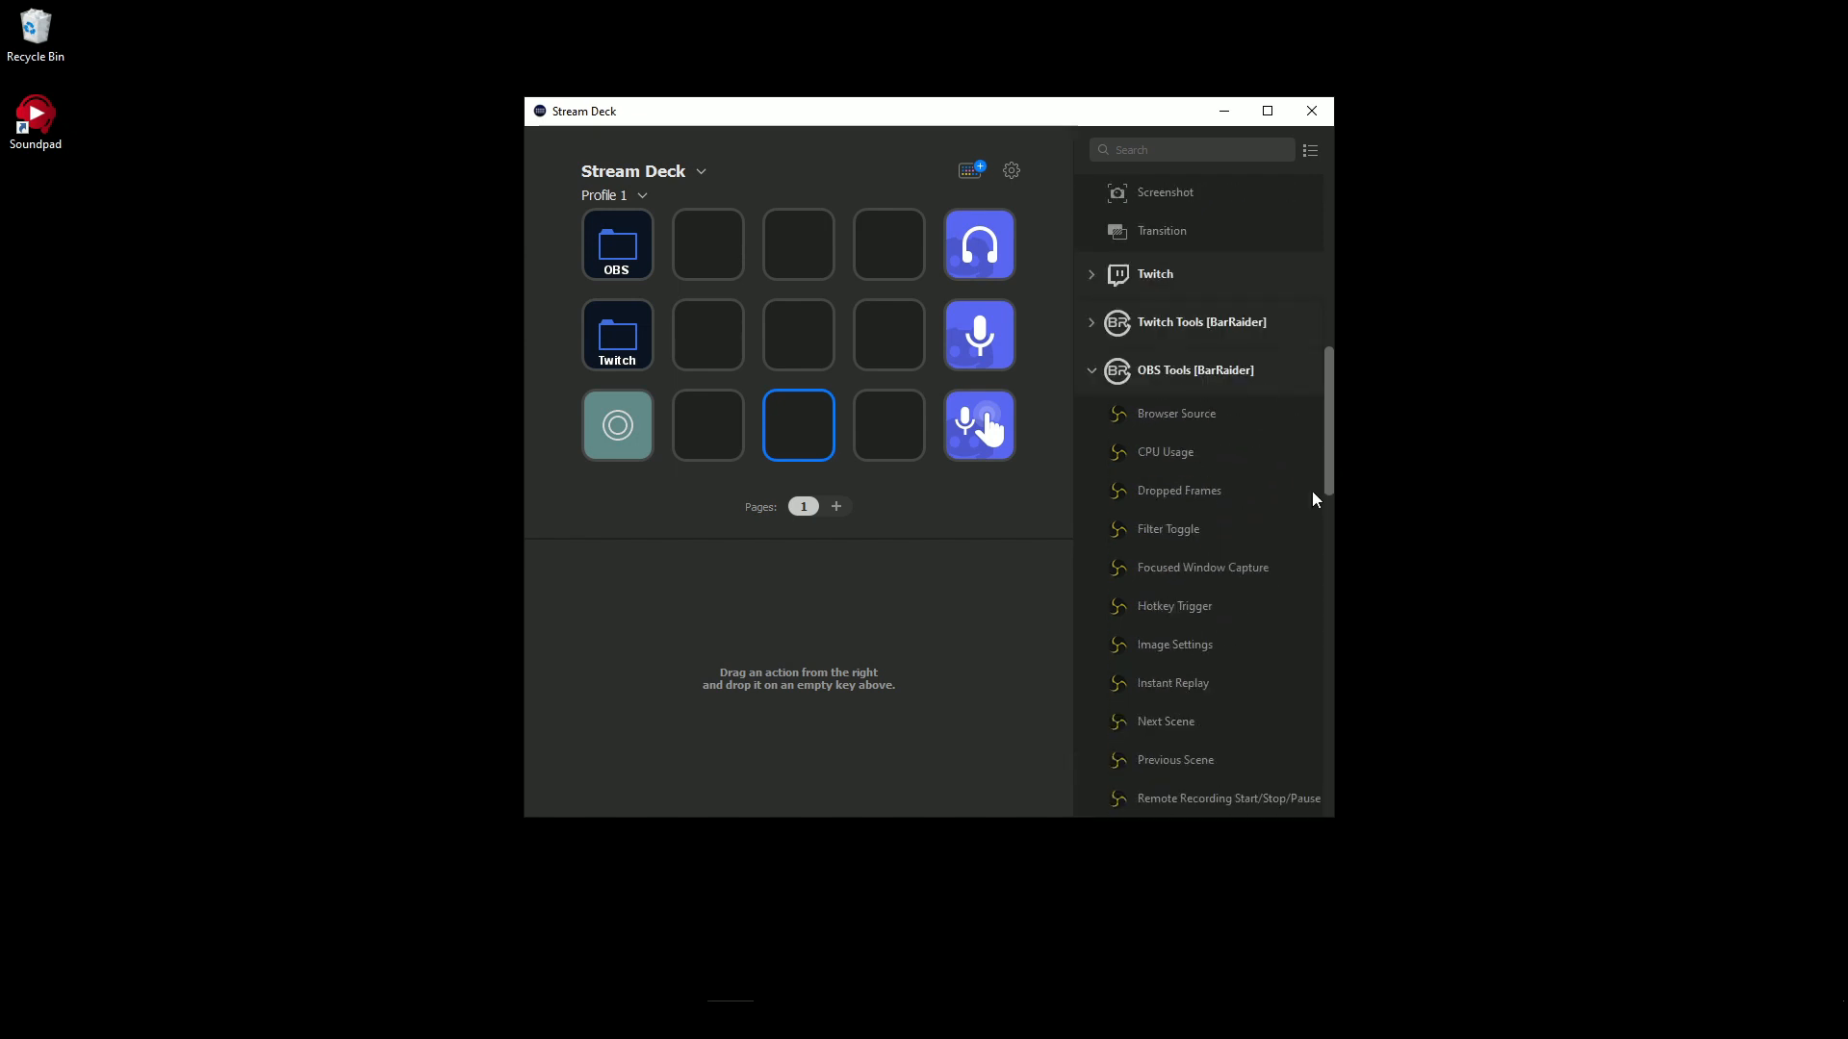
scroll(1175, 397, "down", 4)
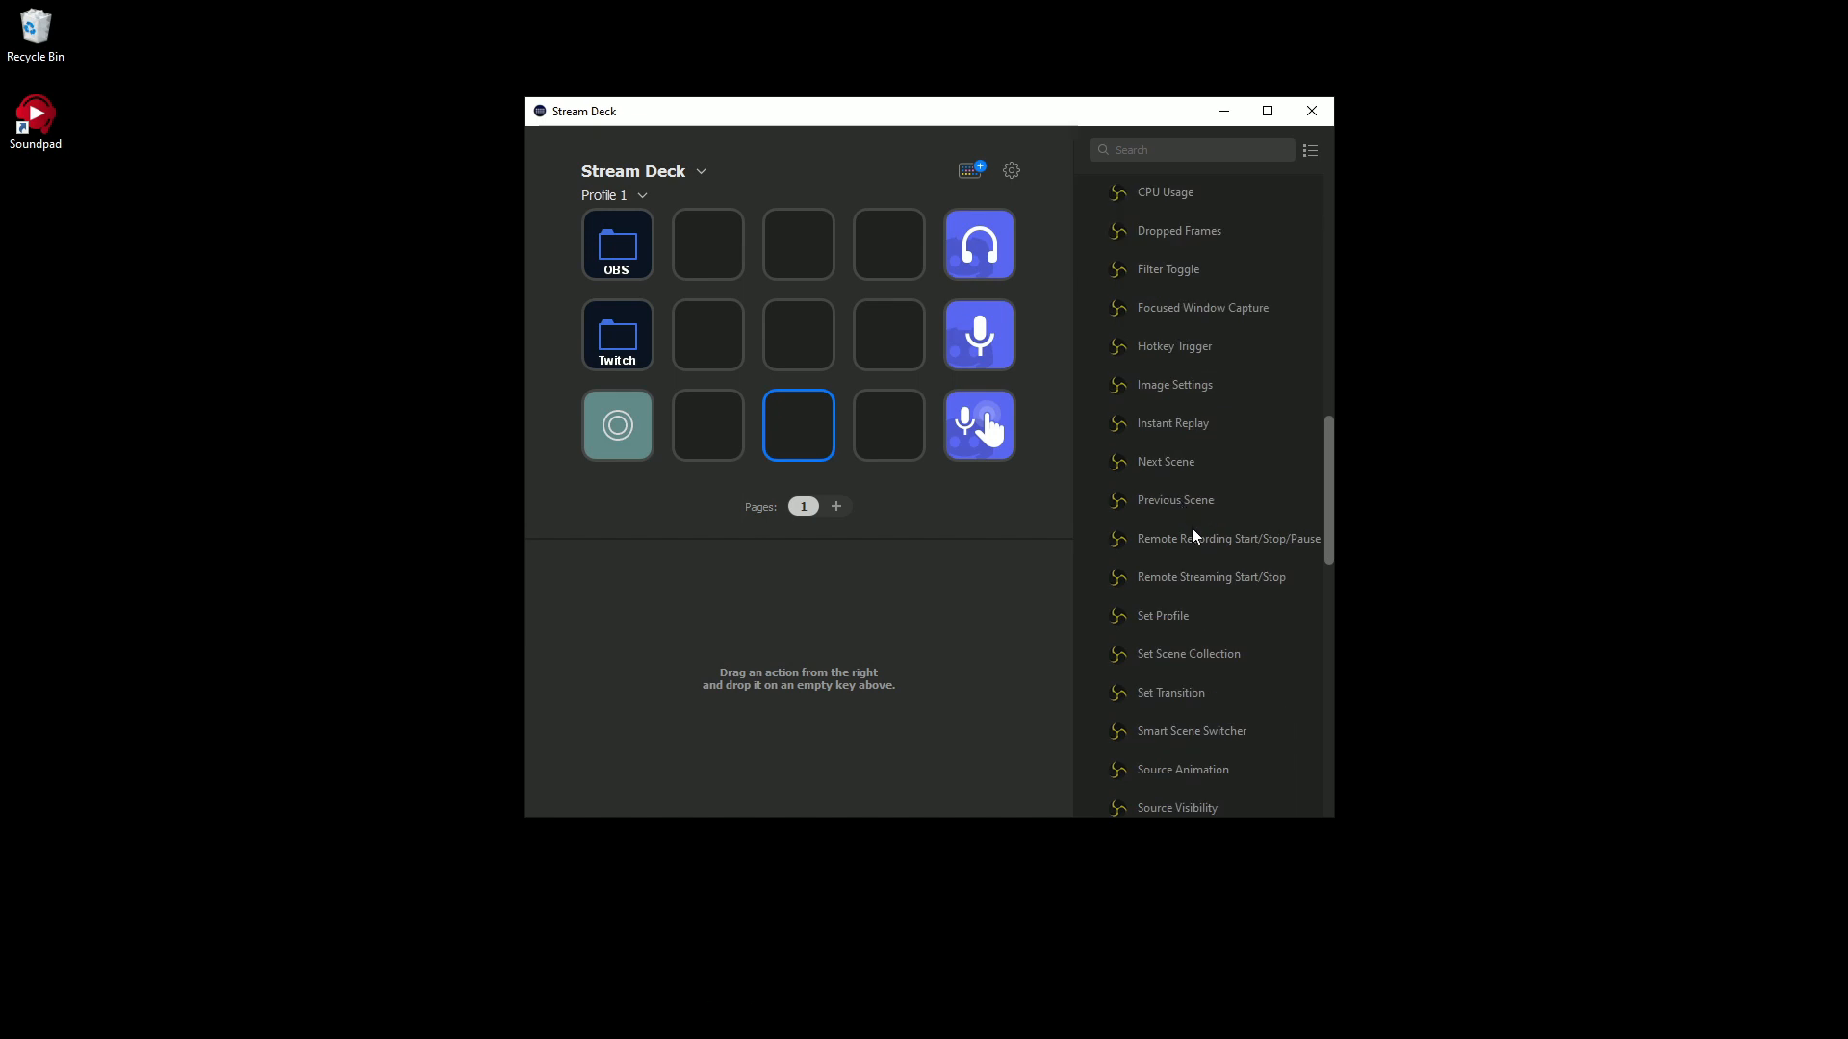